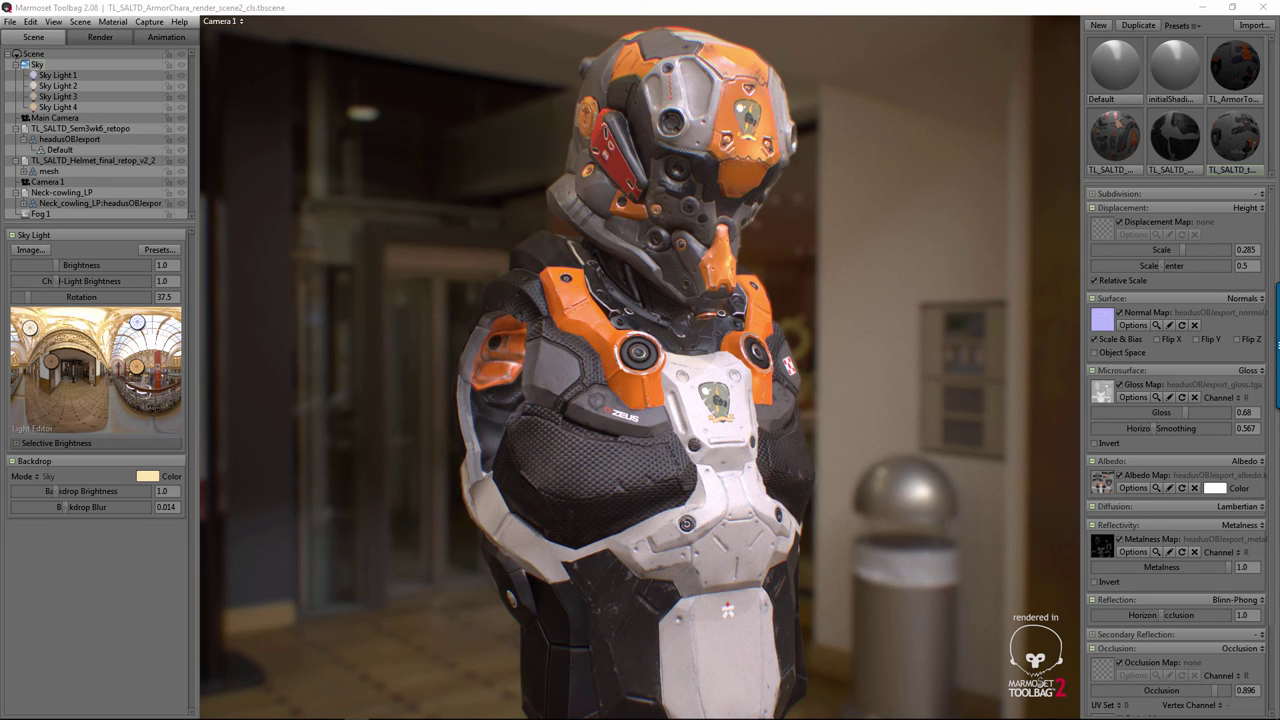
# Step: Select the headusOBJexport body mesh and orbit to view the bust from front and side
pyautogui.click(504, 501)
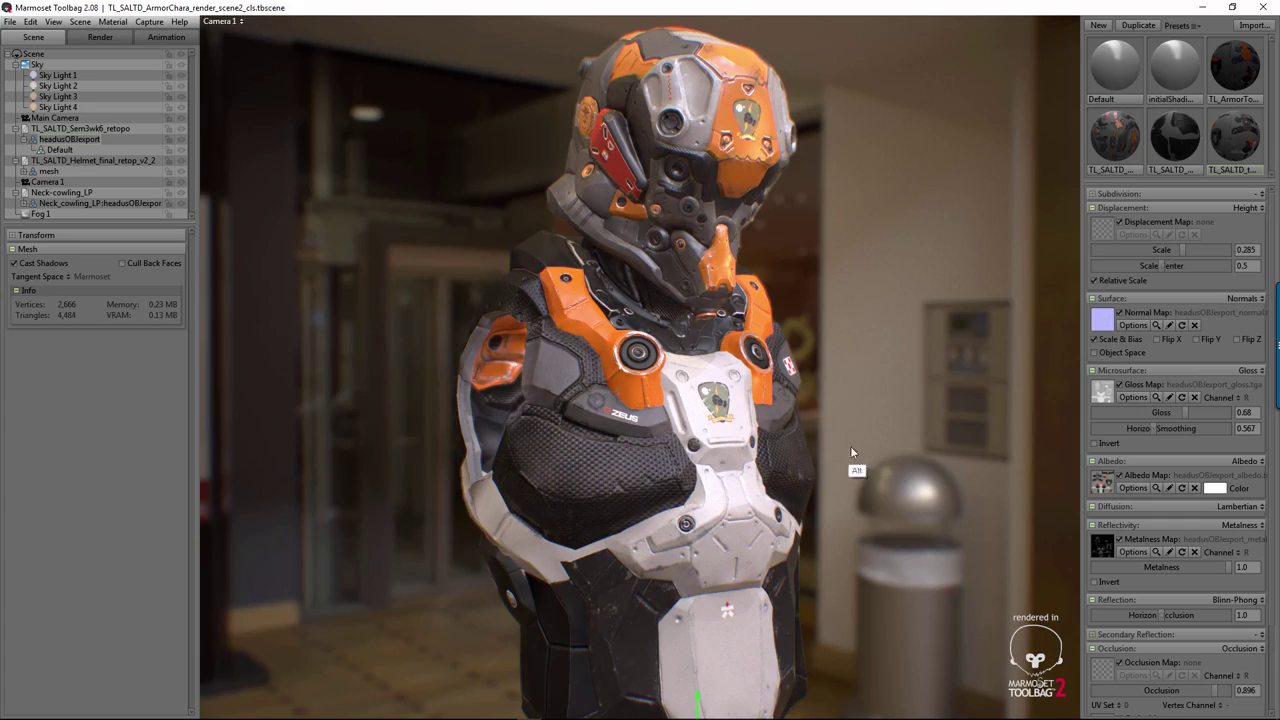
pyautogui.moveTo(851, 455)
pyautogui.keyDown('alt'); pyautogui.mouseDown()
pyautogui.moveTo(910, 440)
pyautogui.moveTo(914, 343)
pyautogui.moveTo(903, 457)
pyautogui.moveTo(744, 463)
pyautogui.moveTo(764, 452)
pyautogui.moveTo(790, 474)
pyautogui.moveTo(804, 464)
pyautogui.moveTo(696, 445)
pyautogui.moveTo(677, 492)
pyautogui.moveTo(557, 492)
pyautogui.moveTo(711, 480)
pyautogui.moveTo(601, 506)
pyautogui.moveTo(758, 432)
pyautogui.moveTo(888, 456)
pyautogui.moveTo(777, 478)
pyautogui.moveTo(873, 476)
pyautogui.moveTo(831, 458)
pyautogui.moveTo(855, 477)
pyautogui.mouseUp(); pyautogui.keyUp('alt')
pyautogui.keyDown('alt'); pyautogui.moveTo(764, 478); pyautogui.dragTo(730, 490); pyautogui.keyUp('alt')
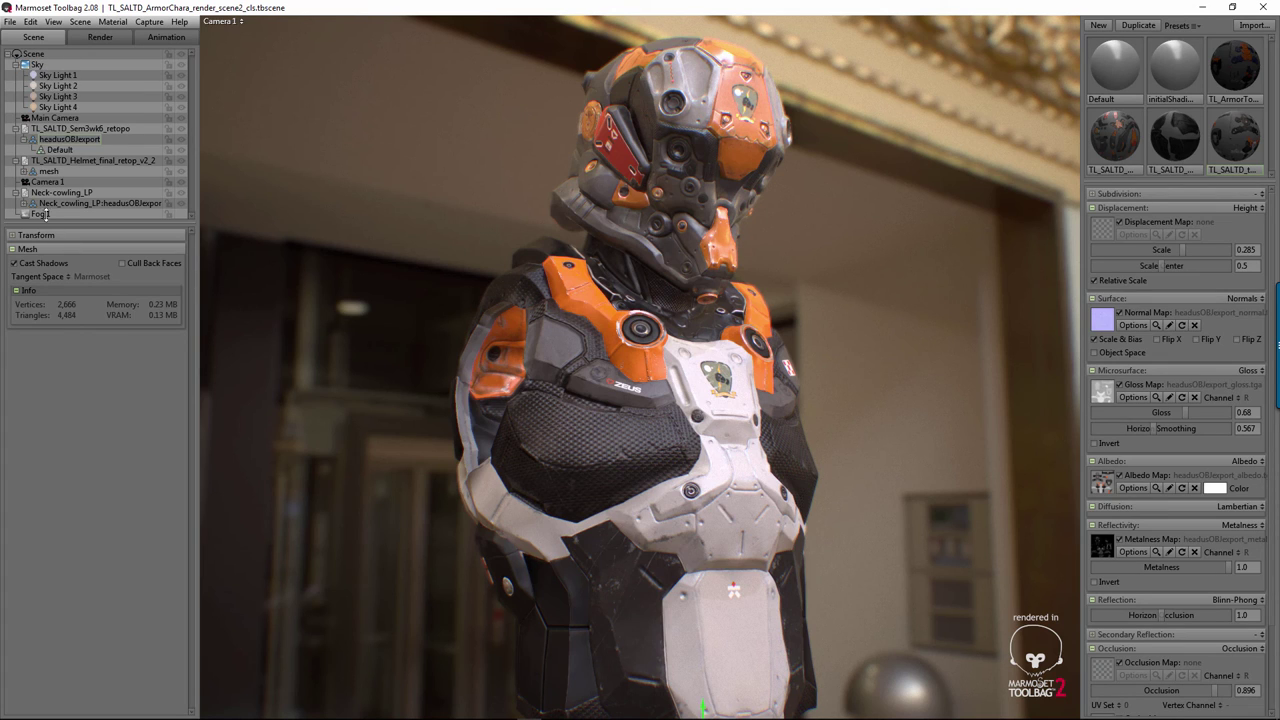
# Step: Select Sky to show its light settings, then orbit to look up at the bust from below
pyautogui.click(33, 65)
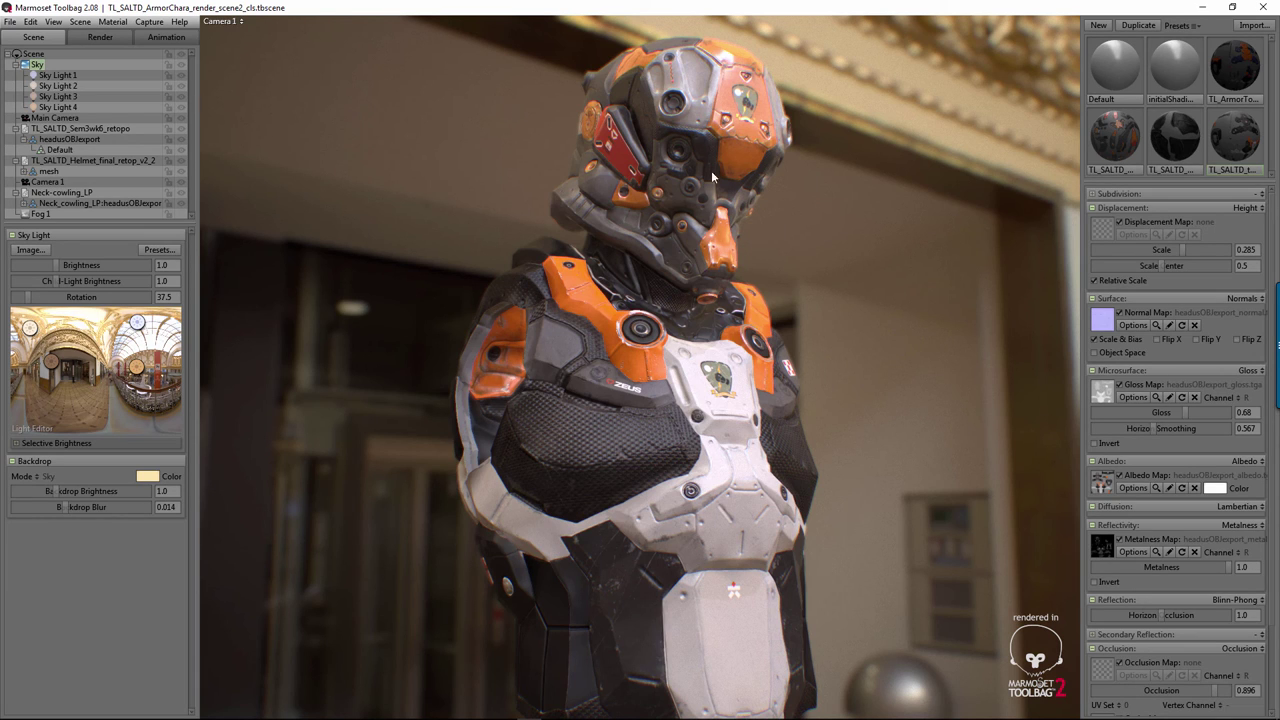
pyautogui.keyDown('alt'); pyautogui.moveTo(565, 466); pyautogui.dragTo(608, 520); pyautogui.keyUp('alt')
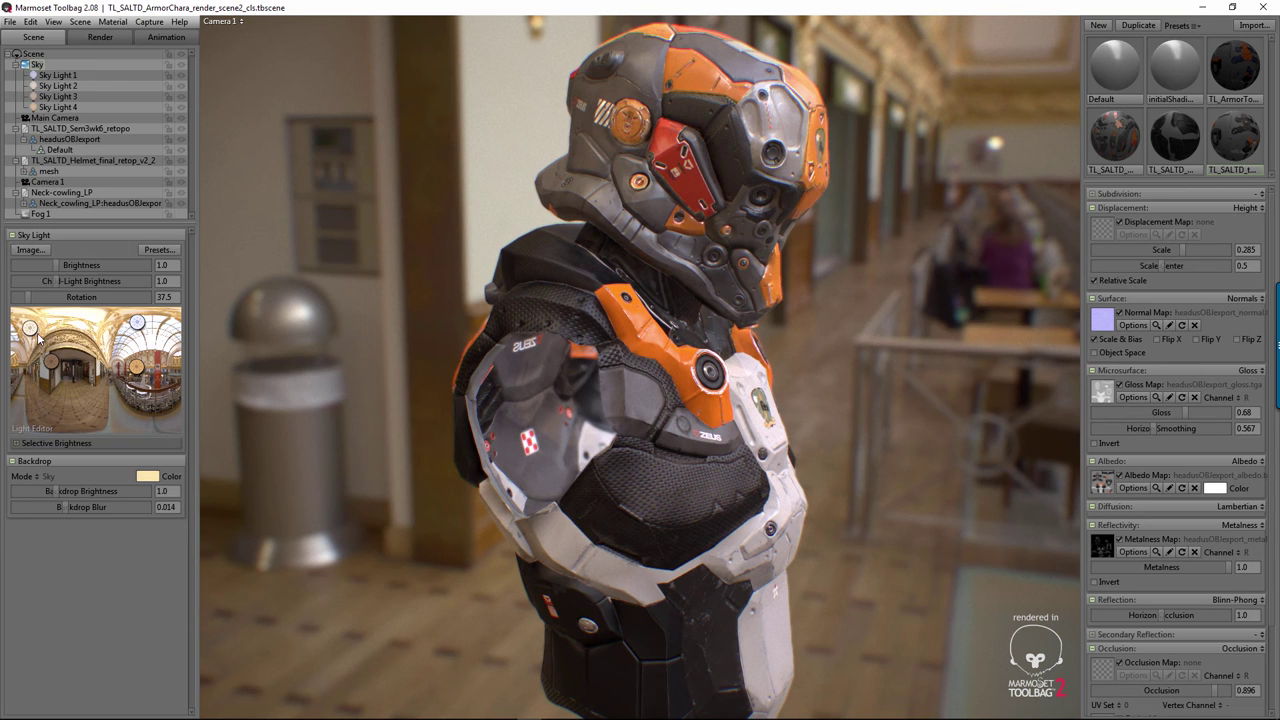
# Step: Place Sky Light 5 in the Light Editor preview and orbit to the bust's opposite side
pyautogui.moveTo(31, 330)
pyautogui.mouseDown()
pyautogui.moveTo(153, 343)
pyautogui.moveTo(170, 360)
pyautogui.mouseUp()
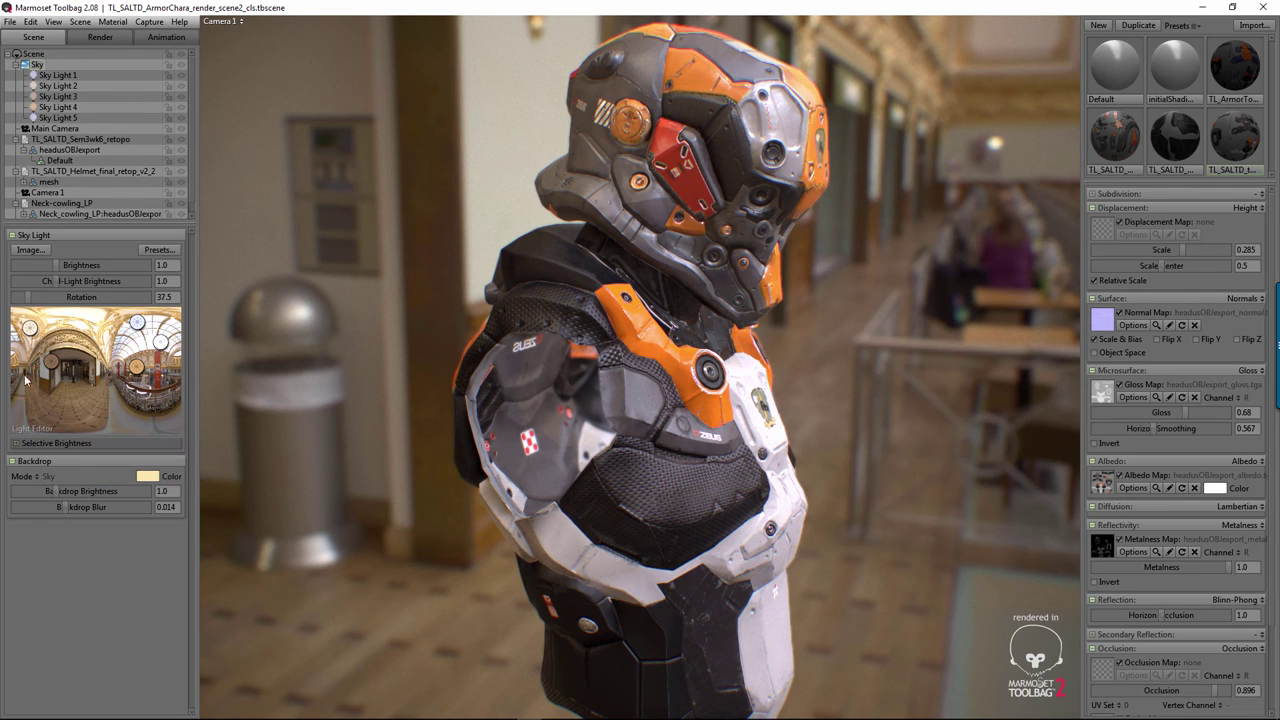
pyautogui.moveTo(707, 237); pyautogui.dragTo(934, 389)
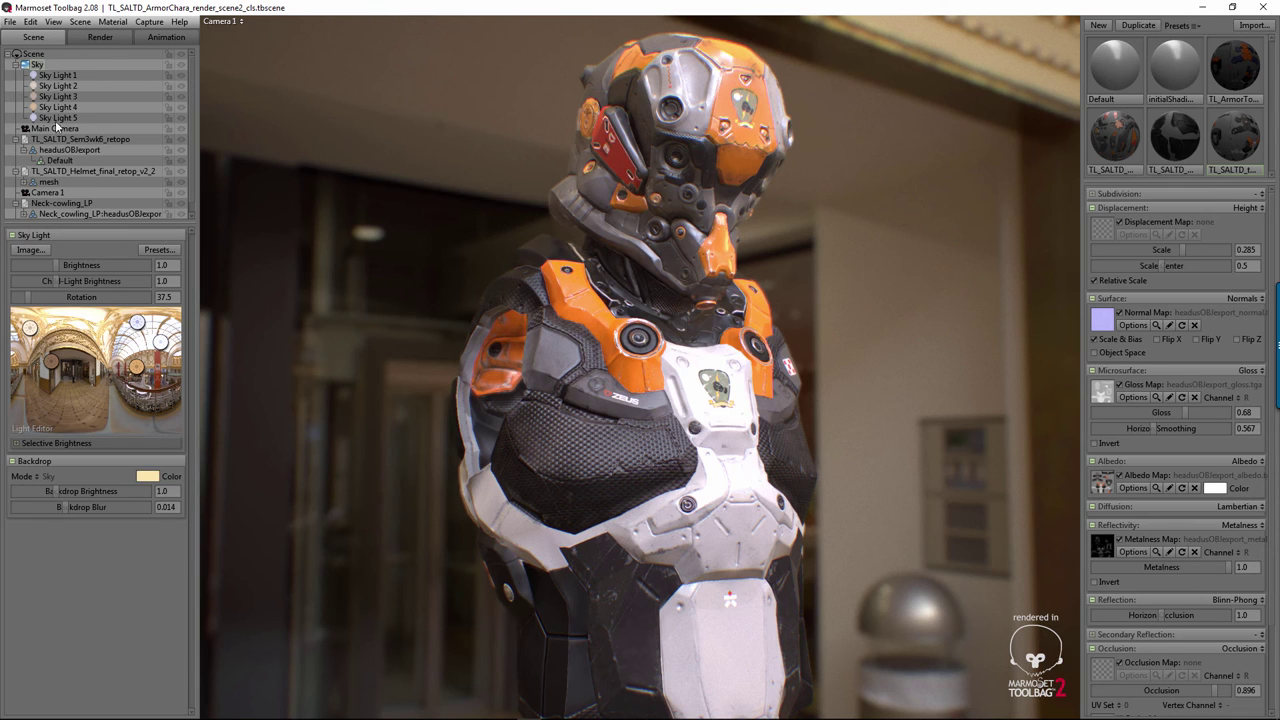
# Step: Raise Sky Light 2's brightness, set Sky brightness to 0.778, and boost Child-Light Brightness
pyautogui.click(58, 87)
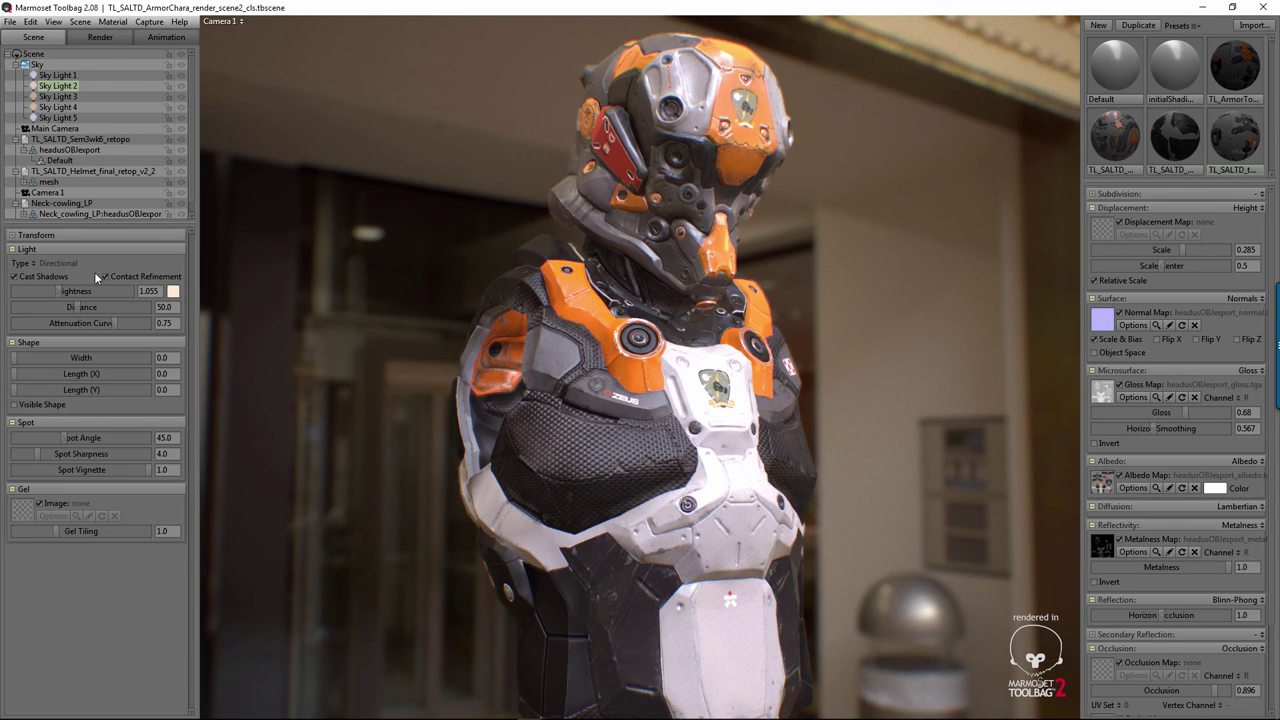
pyautogui.moveTo(58, 290); pyautogui.dragTo(76, 291)
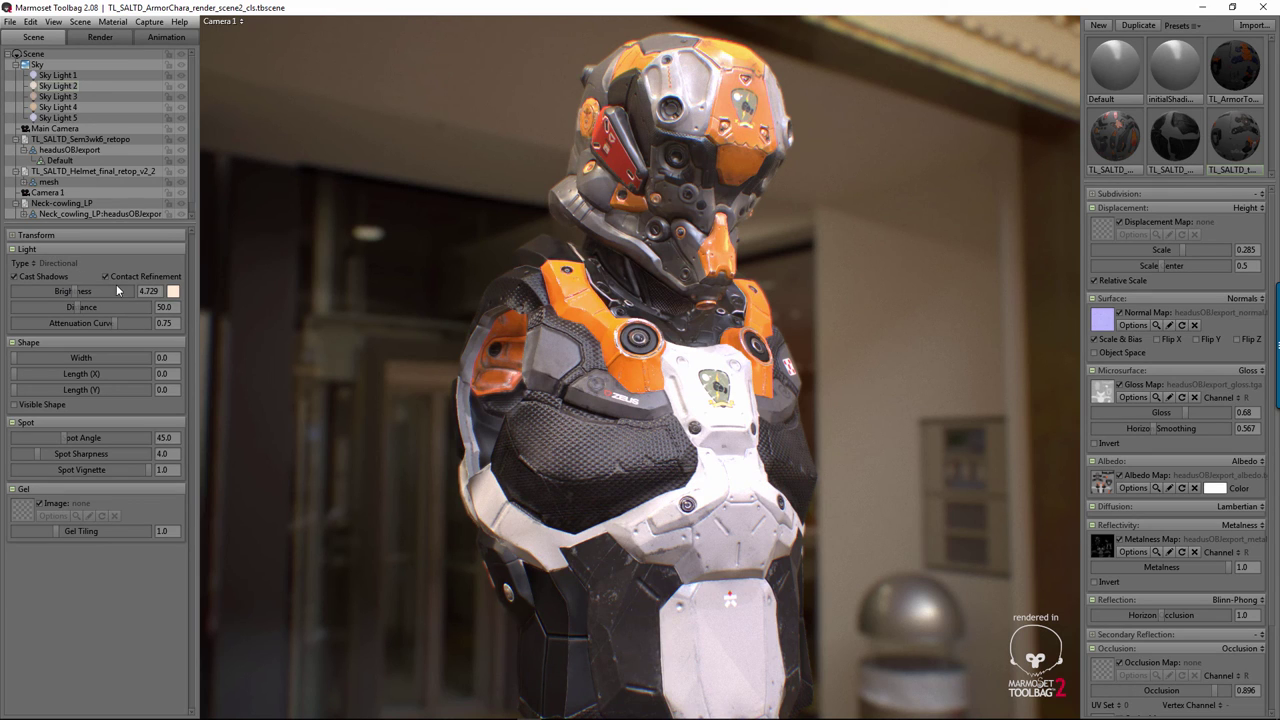
pyautogui.click(37, 65)
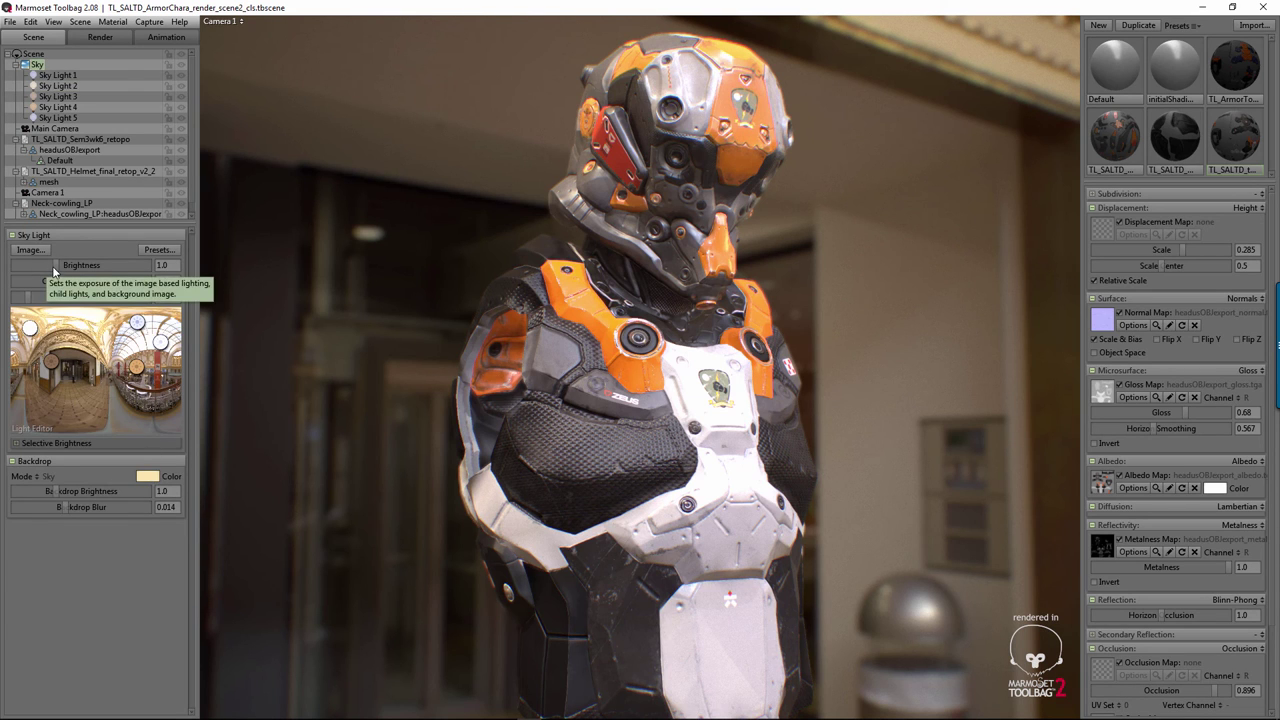
pyautogui.moveTo(55, 265)
pyautogui.mouseDown()
pyautogui.moveTo(70, 265)
pyautogui.moveTo(54, 265)
pyautogui.mouseUp()
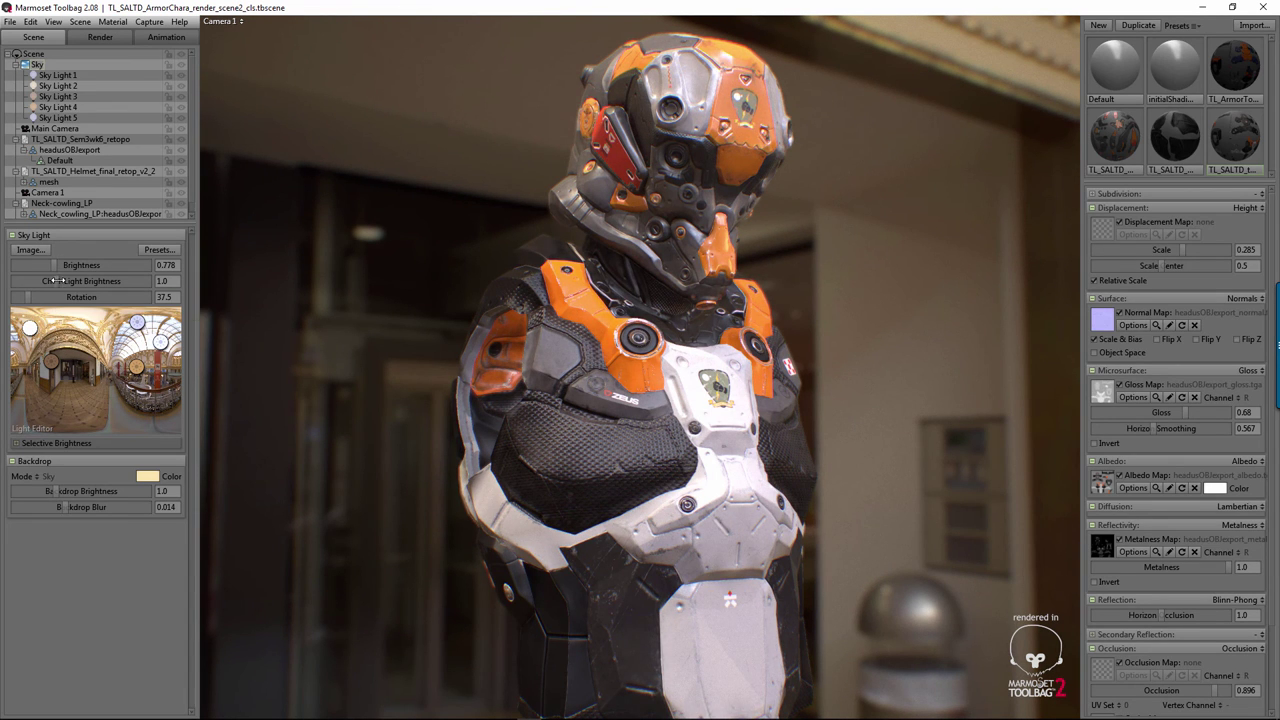
pyautogui.moveTo(56, 281); pyautogui.dragTo(64, 281)
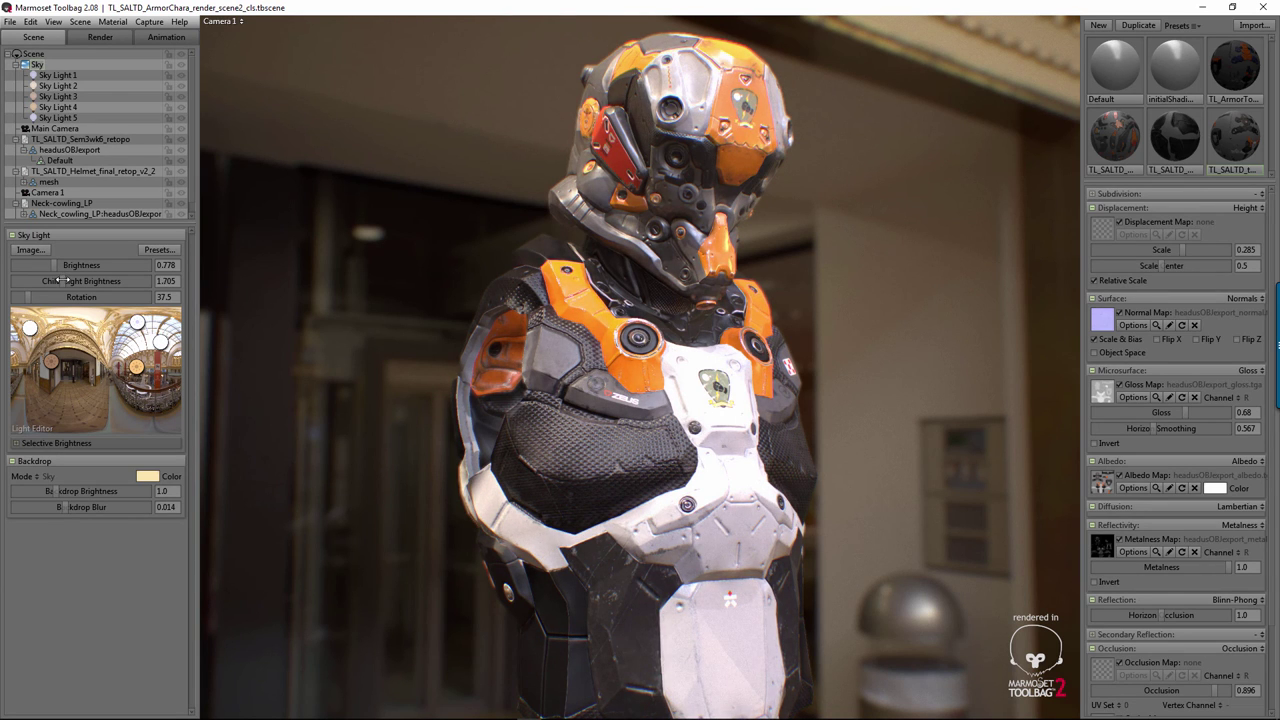
pyautogui.moveTo(60, 281); pyautogui.dragTo(58, 277)
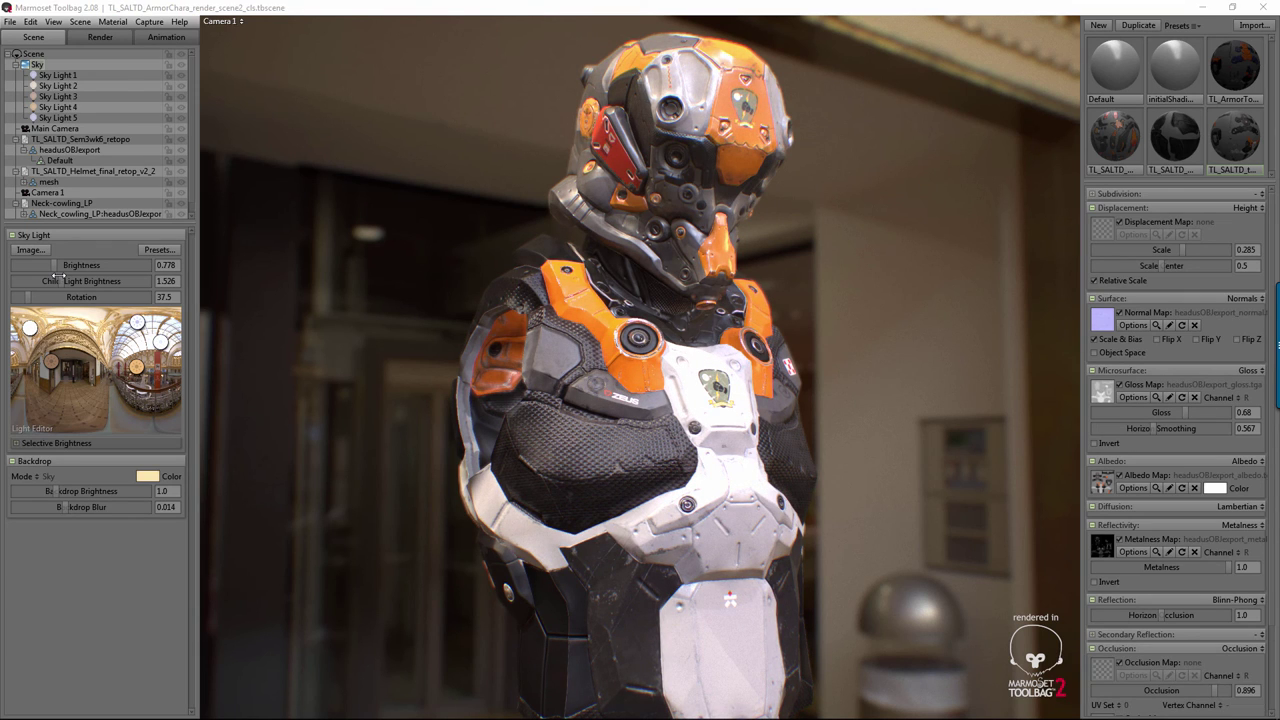
pyautogui.press('Escape')
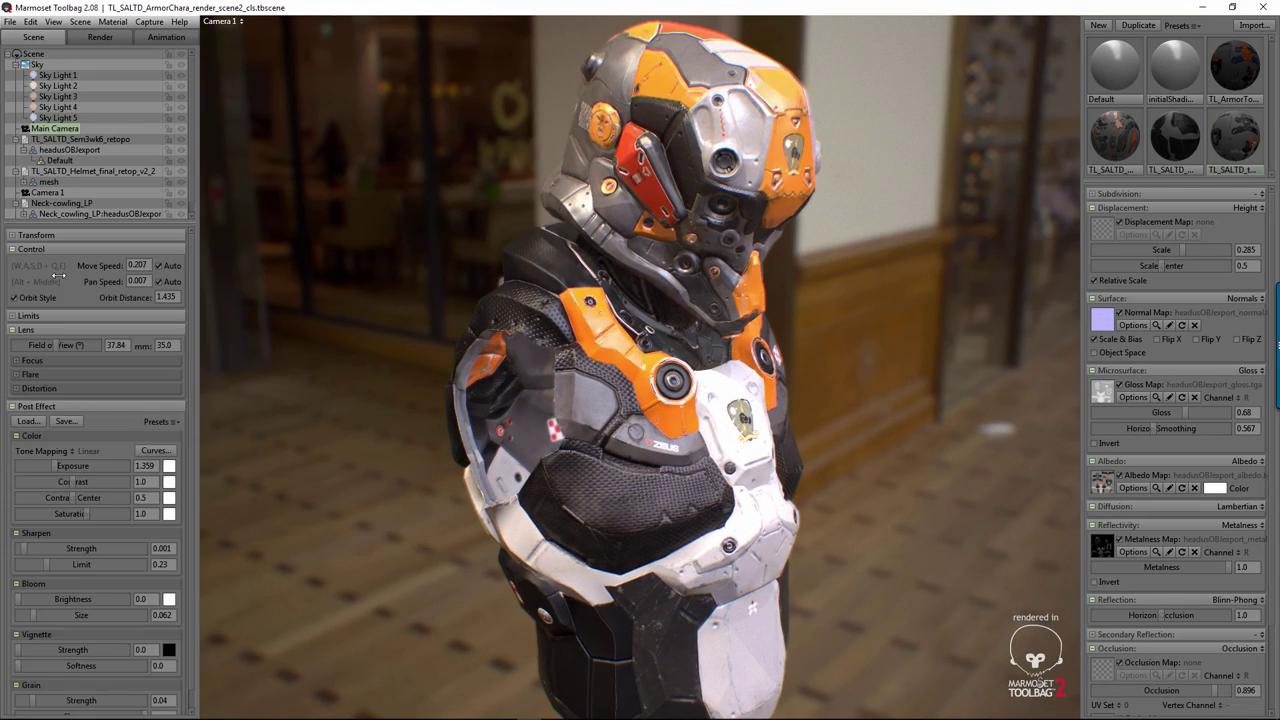
# Step: Switch the viewport to Main Camera and orbit it to a higher front view
pyautogui.click(222, 21)
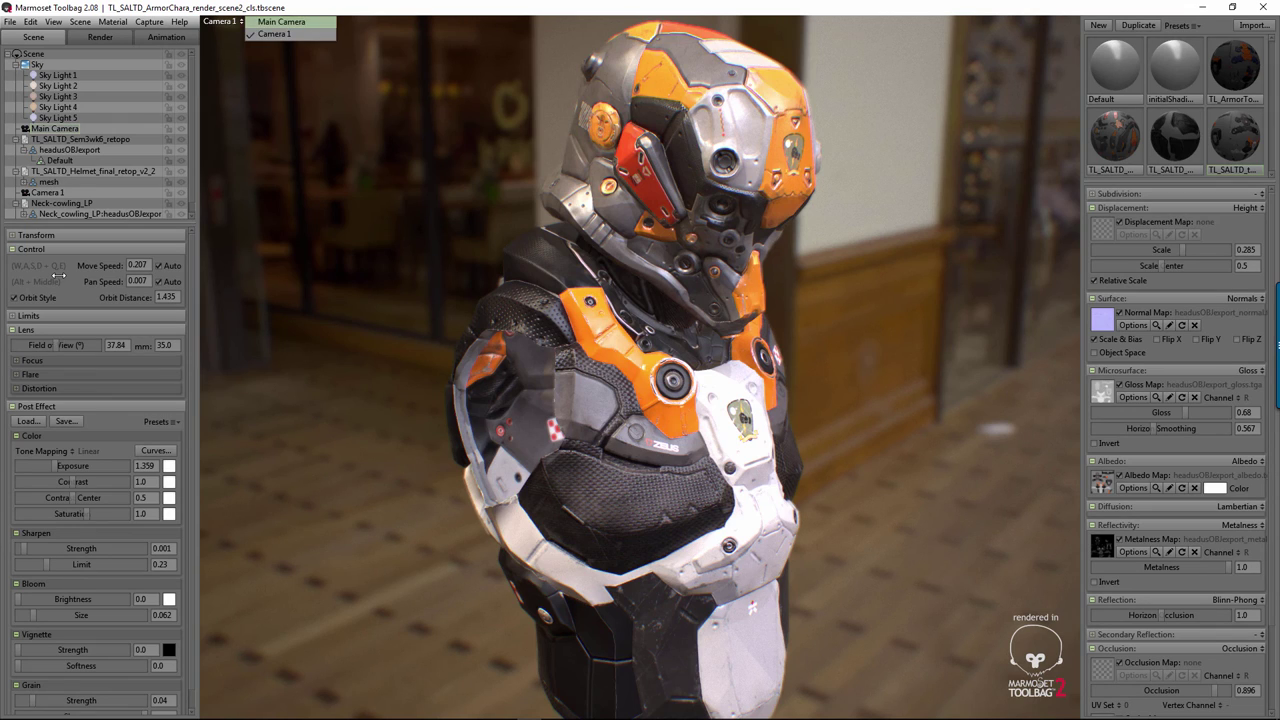
pyautogui.click(290, 22)
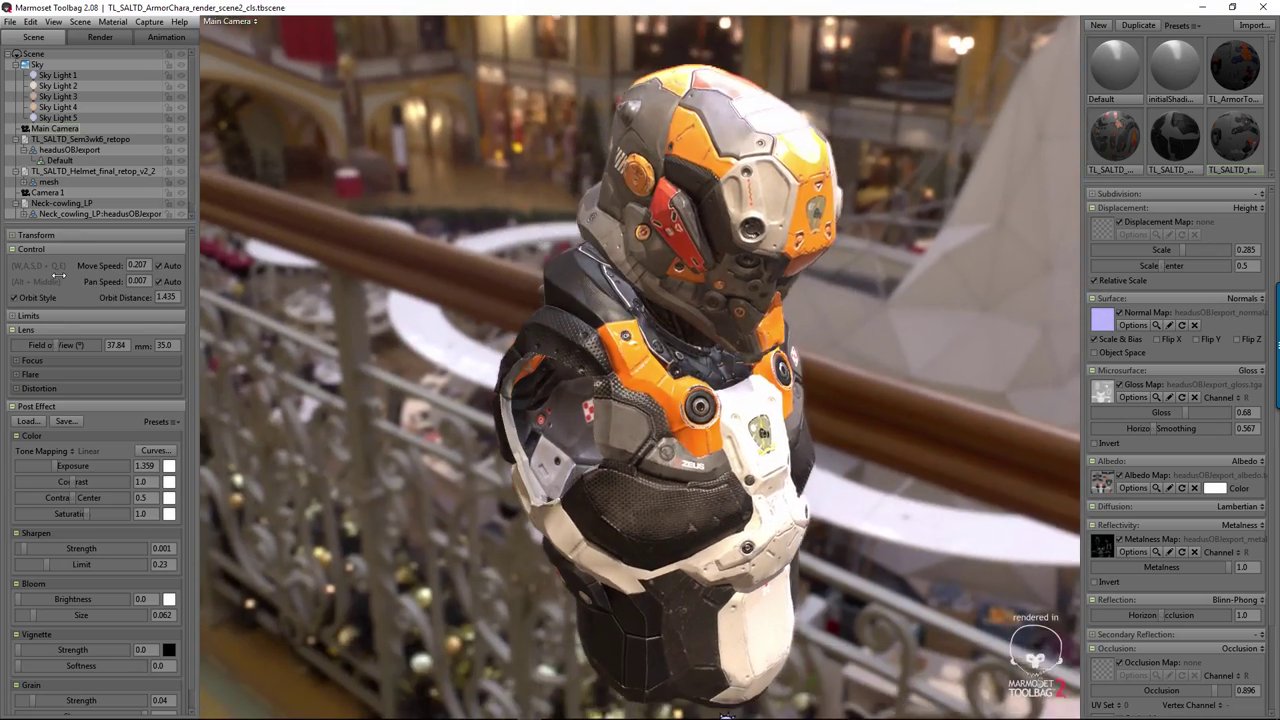
pyautogui.moveTo(726, 714); pyautogui.dragTo(455, 268)
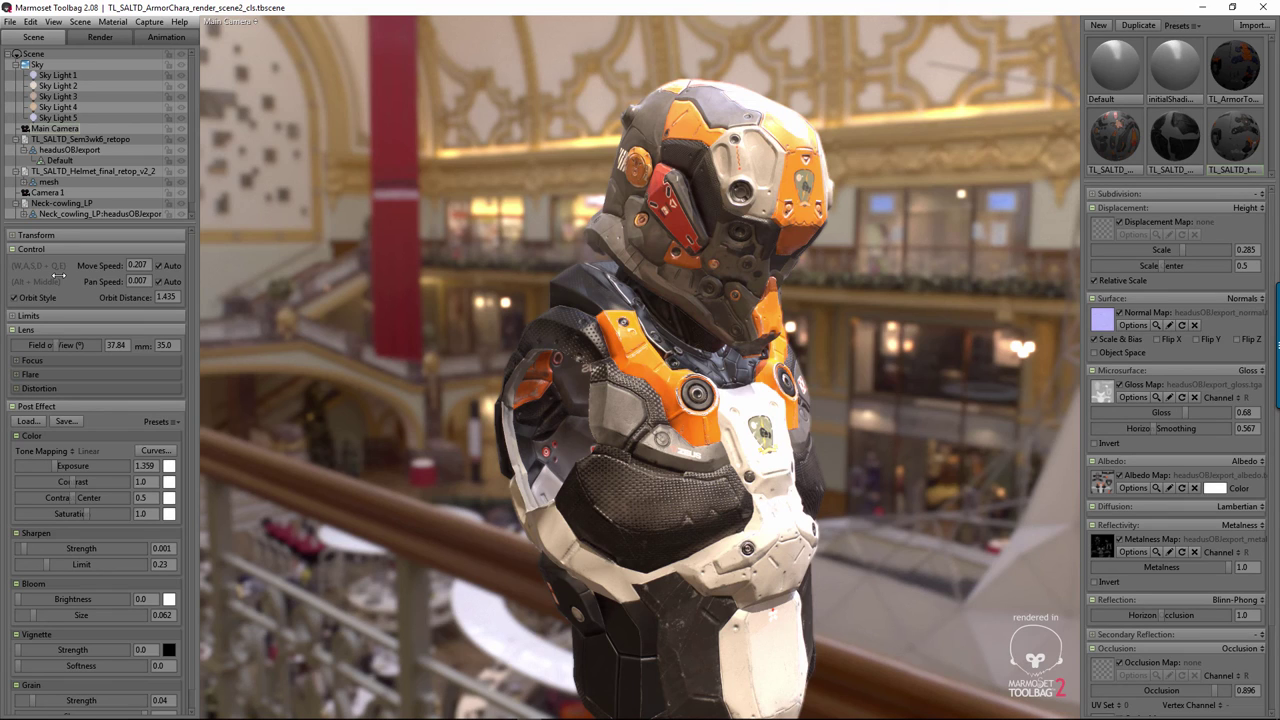
# Step: Dismiss the Capture menu and expand the Main Camera's orbit and pan Limits section
pyautogui.hotkey('alt', 'c')
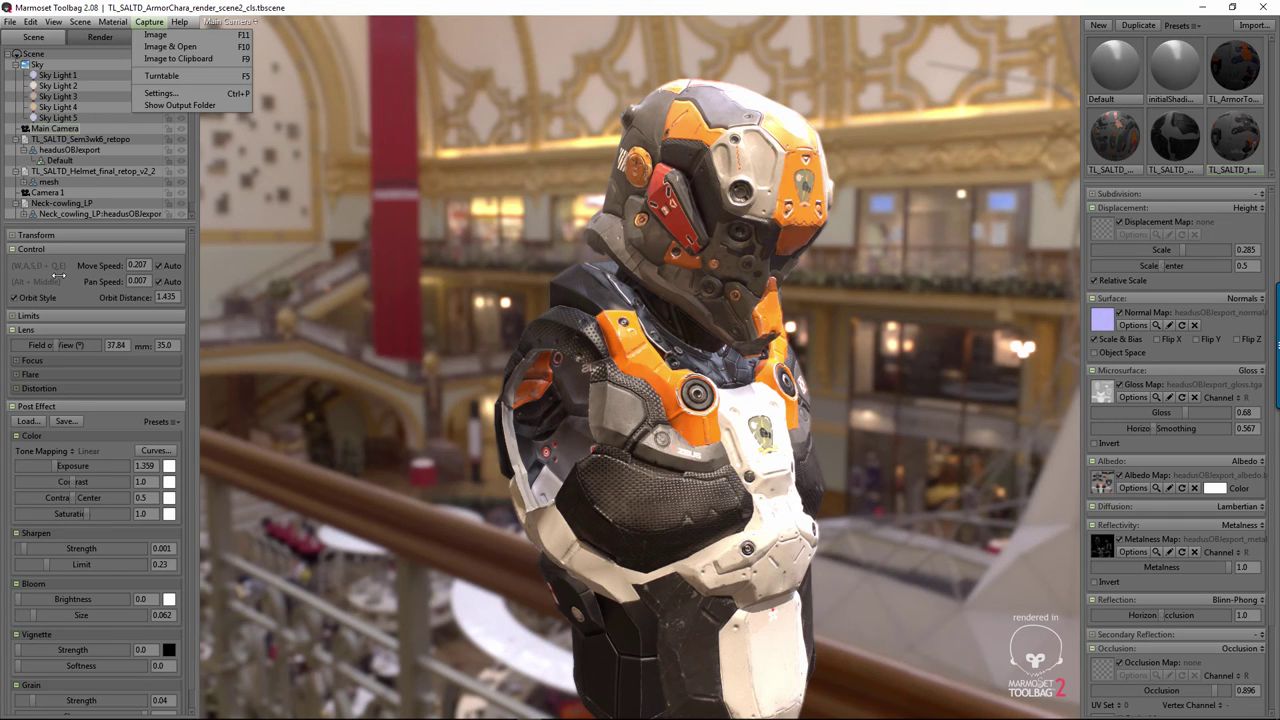
pyautogui.press('Escape')
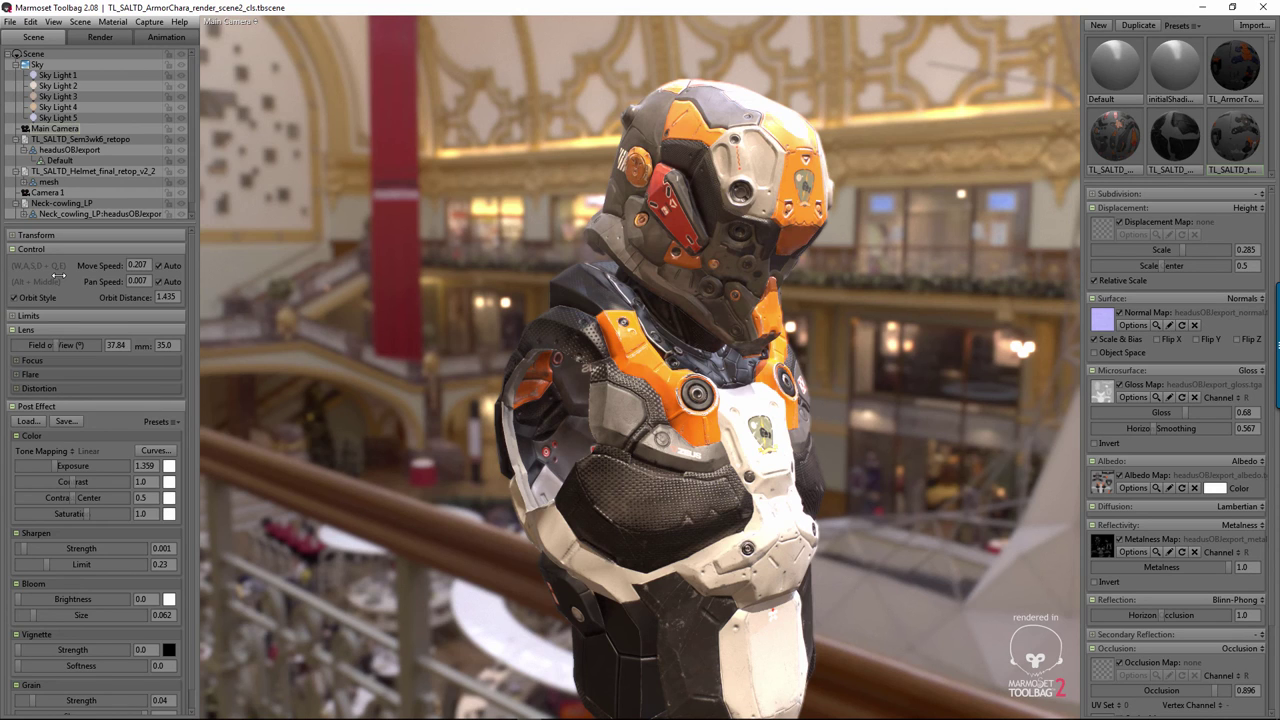
pyautogui.click(28, 315)
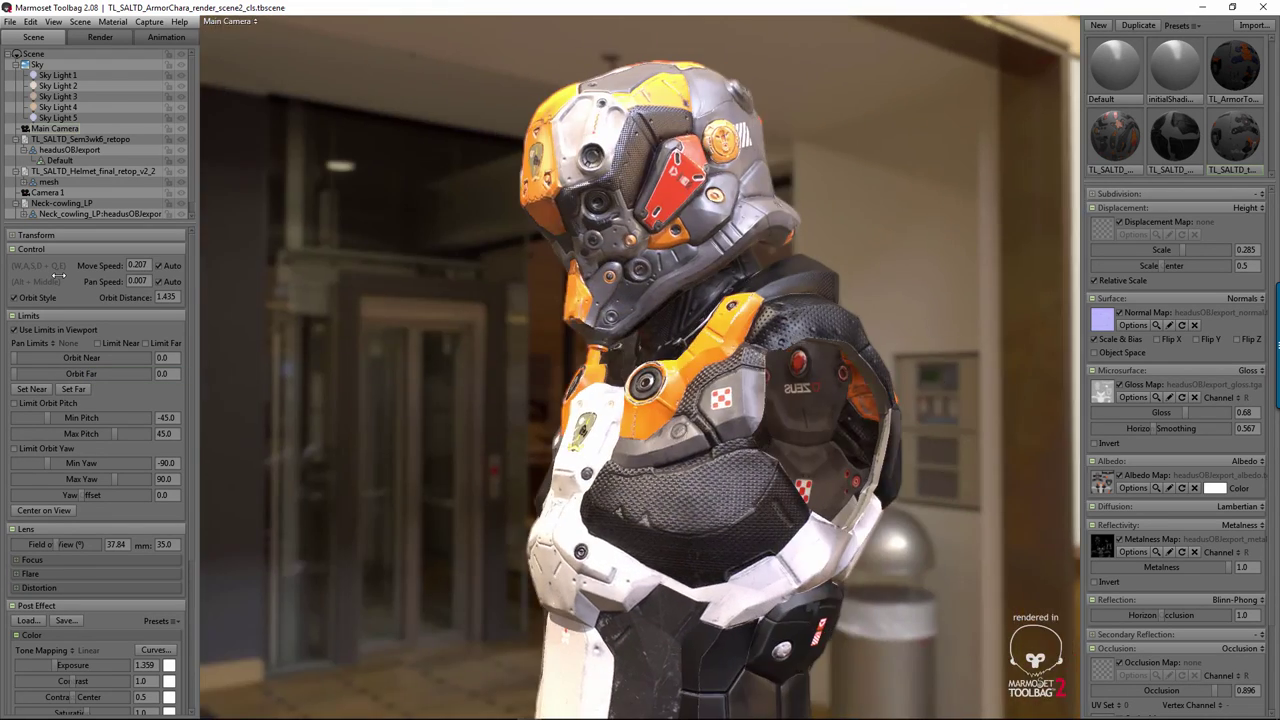
# Step: Scroll the Main Camera properties down to its yaw limits and post effect settings
pyautogui.scroll(-4, 60, 276)
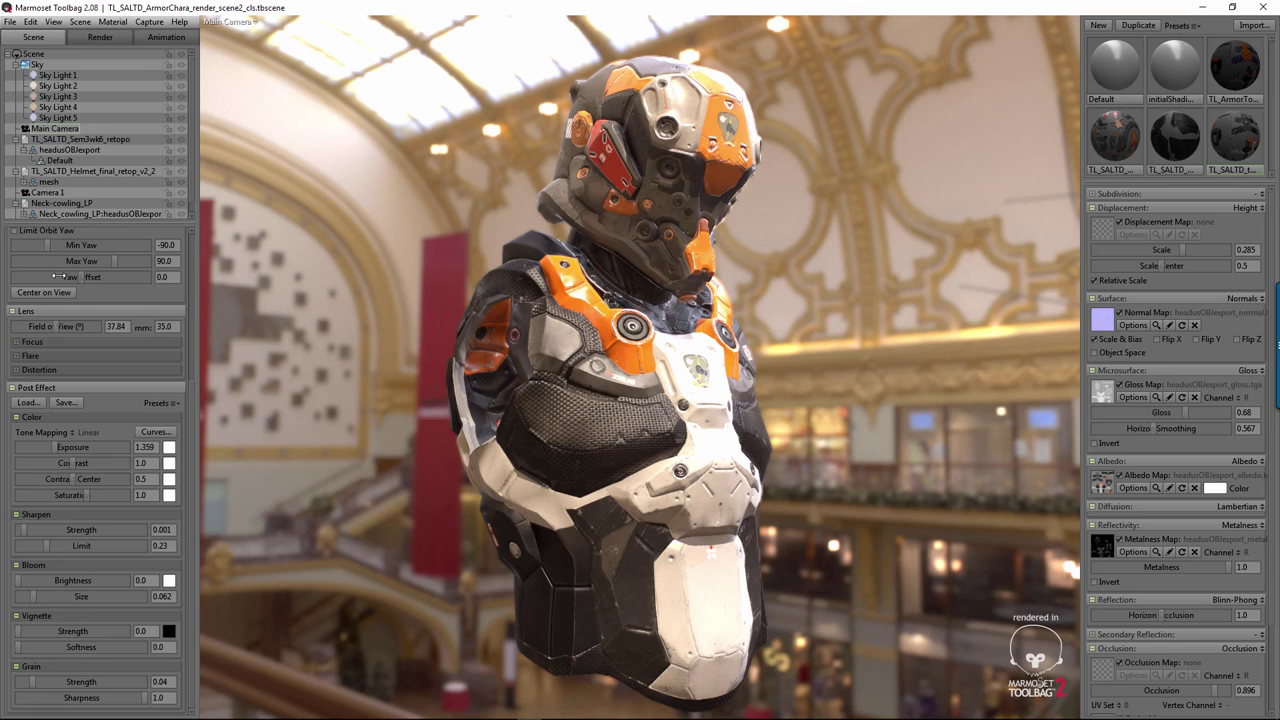
# Step: Collapse Post Effects, set the lens to 35 mm, try 18 mm, then return to 35 mm
pyautogui.click(36, 387)
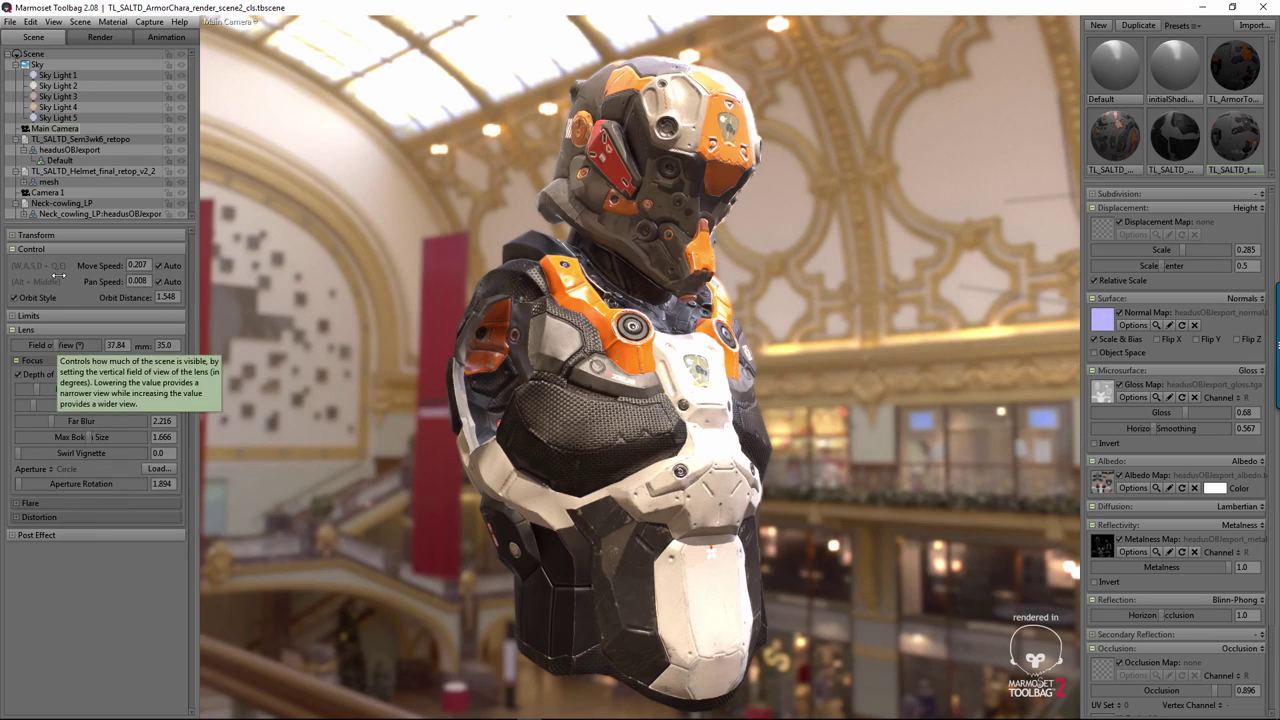
pyautogui.moveTo(100, 344); pyautogui.dragTo(61, 344)
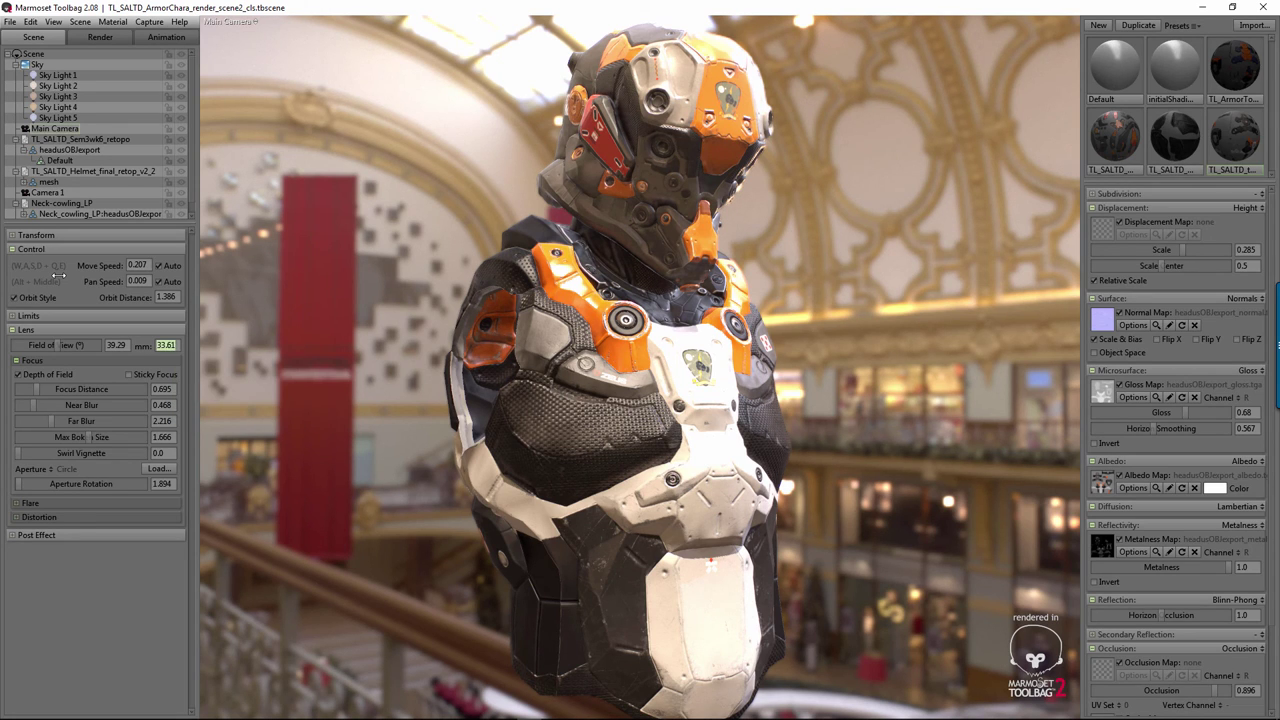
pyautogui.write('35')
pyautogui.press('Return')
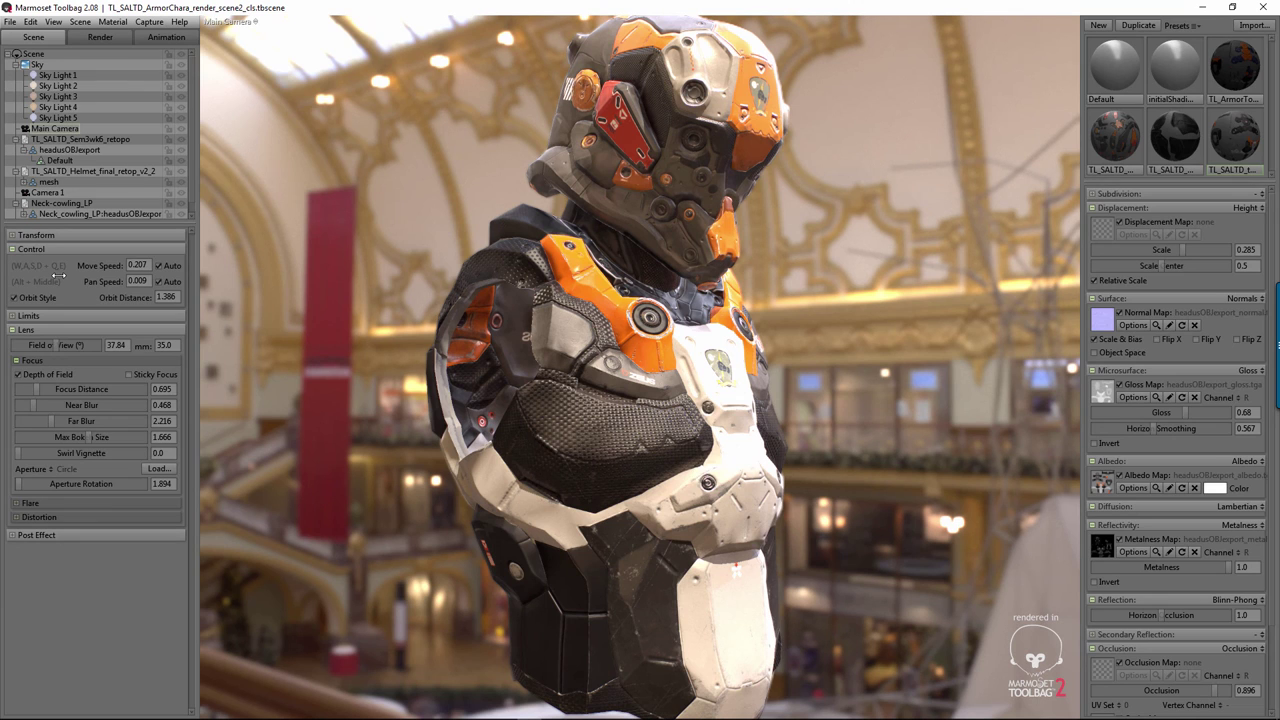
pyautogui.press('Tab')
pyautogui.write('18')
pyautogui.press('Return')
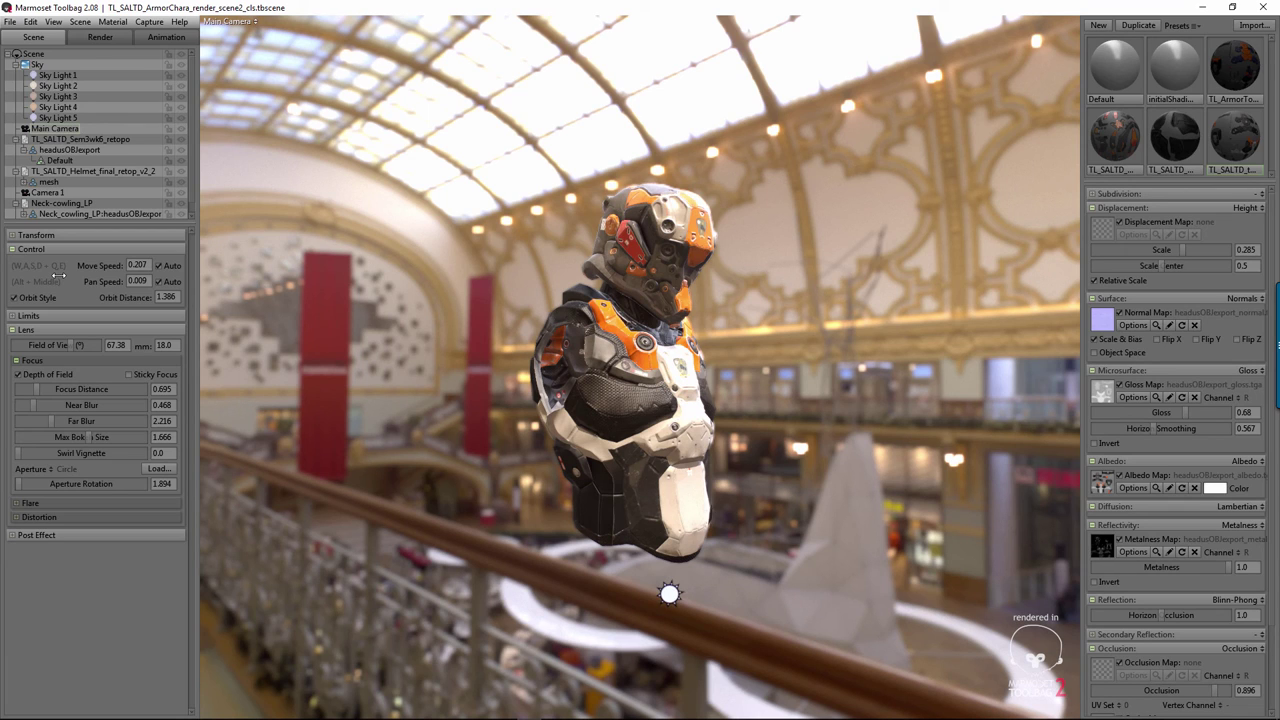
pyautogui.press('Tab')
pyautogui.write('35')
pyautogui.press('Return')
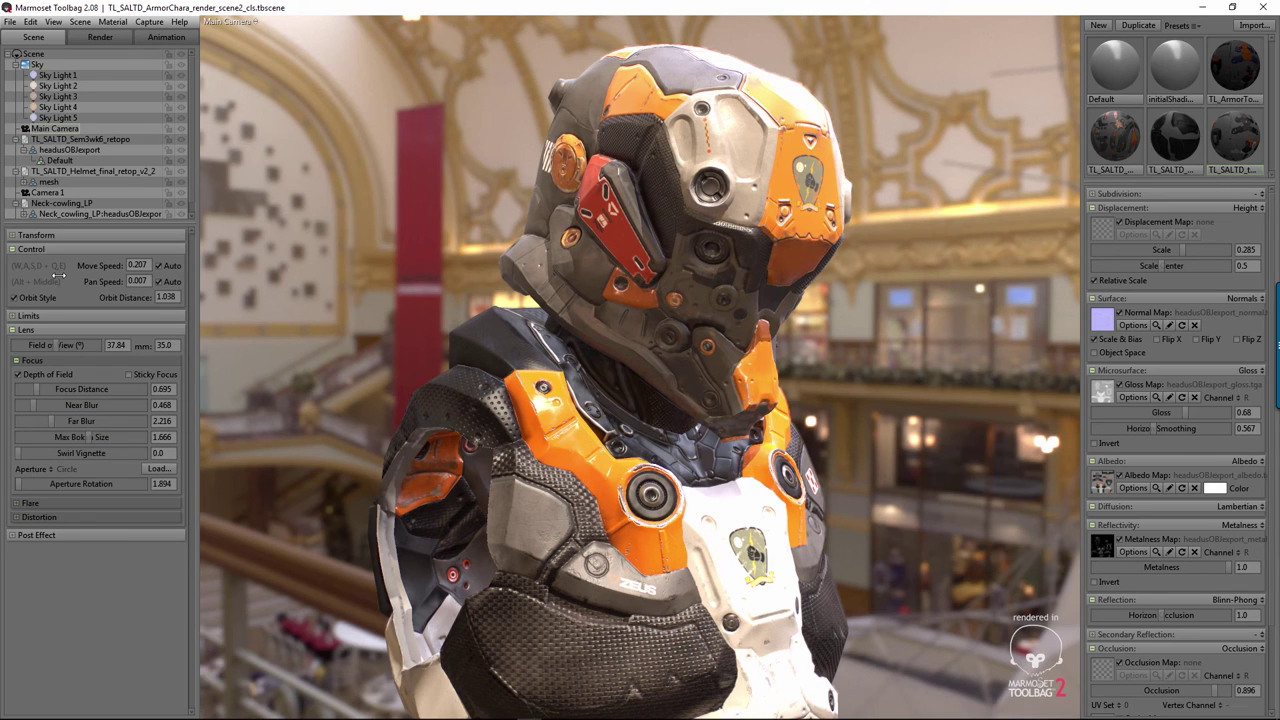
# Step: Raise the Focus Near Blur to 0.965 and collapse the Focus section
pyautogui.moveTo(33, 405)
pyautogui.mouseDown()
pyautogui.moveTo(57, 405)
pyautogui.moveTo(40, 405)
pyautogui.mouseUp()
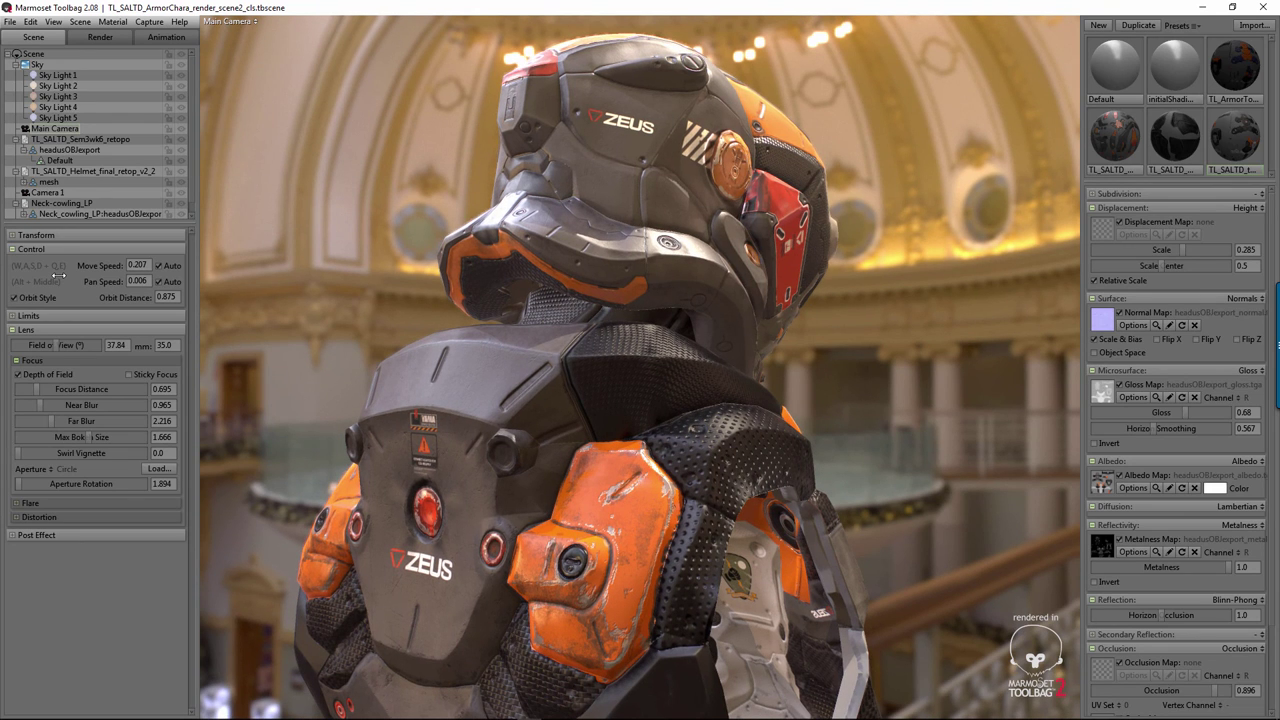
pyautogui.click(32, 360)
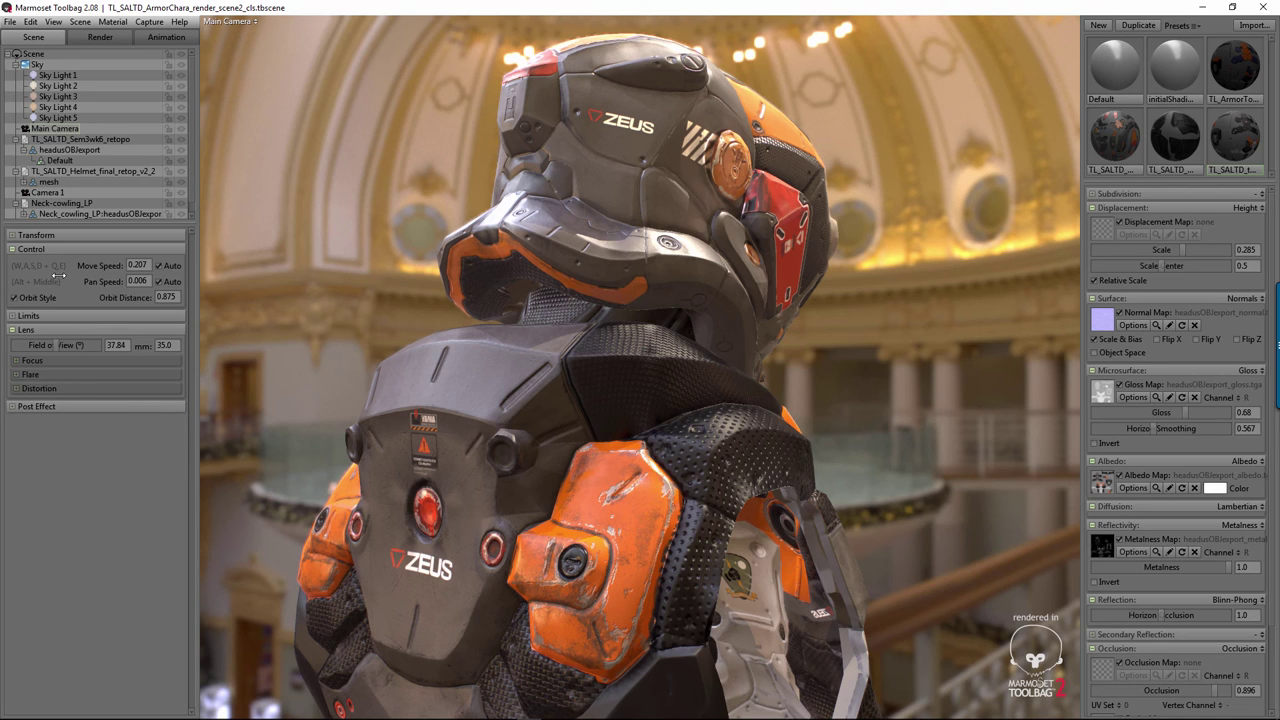
# Step: Switch from Toolbag to the Google Chrome window
pyautogui.hotkey('alt', 'Tab')
pyautogui.hotkey('alt', 'Tab')
pyautogui.hotkey('alt', 'Tab')
pyautogui.hotkey('alt', 'Tab')
pyautogui.hotkey('alt', 'Tab')
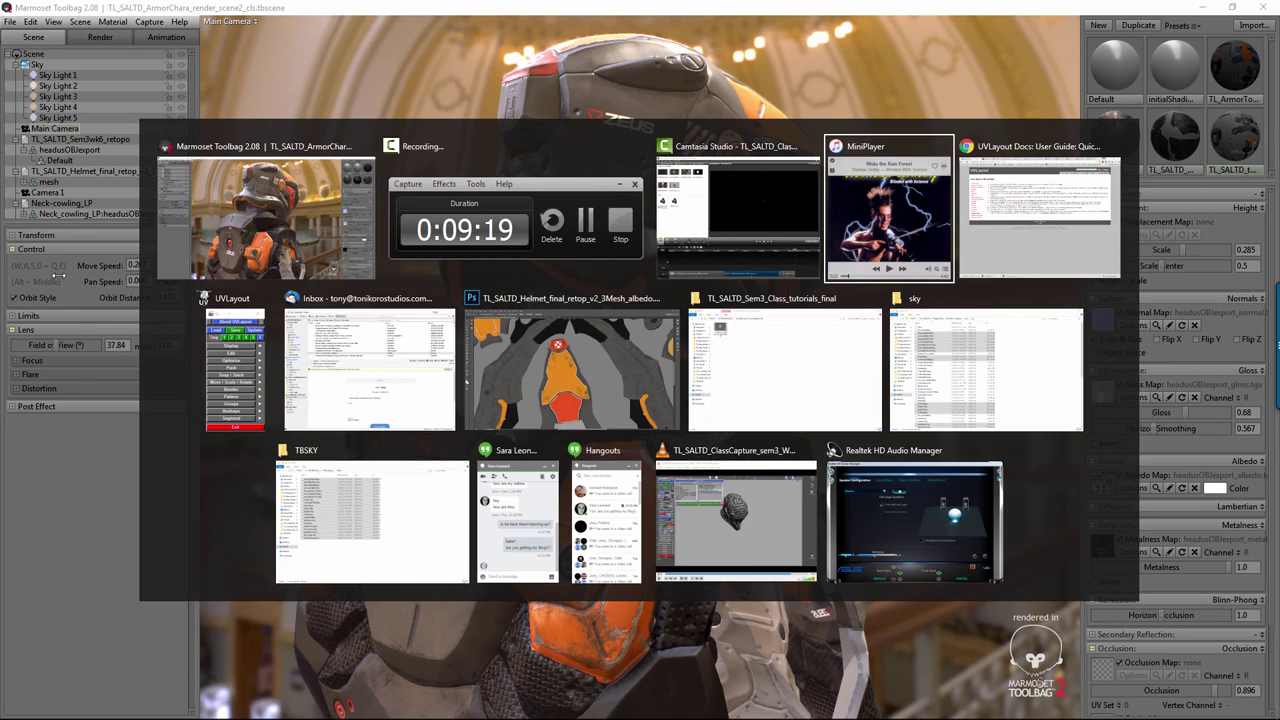
pyautogui.hotkey('alt', 'Tab')
pyautogui.hotkey('alt', 'Tab')
pyautogui.hotkey('alt', 'Tab')
pyautogui.hotkey('alt', 'Tab')
pyautogui.hotkey('alt', 'Tab')
pyautogui.hotkey('alt', 'Tab')
pyautogui.hotkey('alt', 'Tab')
pyautogui.hotkey('alt', 'Tab')
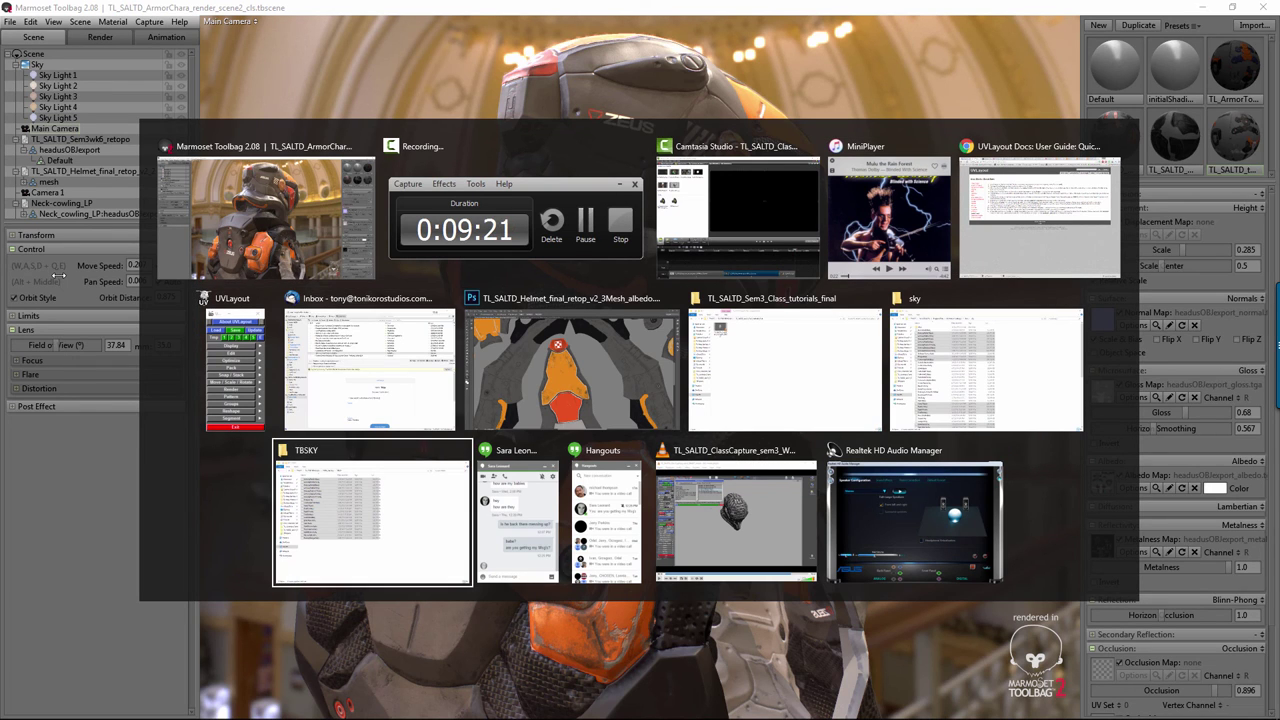
pyautogui.hotkey('alt', 'Tab')
pyautogui.hotkey('alt', 'Tab')
pyautogui.hotkey('alt', 'Tab')
pyautogui.hotkey('alt', 'Tab')
pyautogui.hotkey('alt', 'Tab')
pyautogui.hotkey('alt', 'Tab')
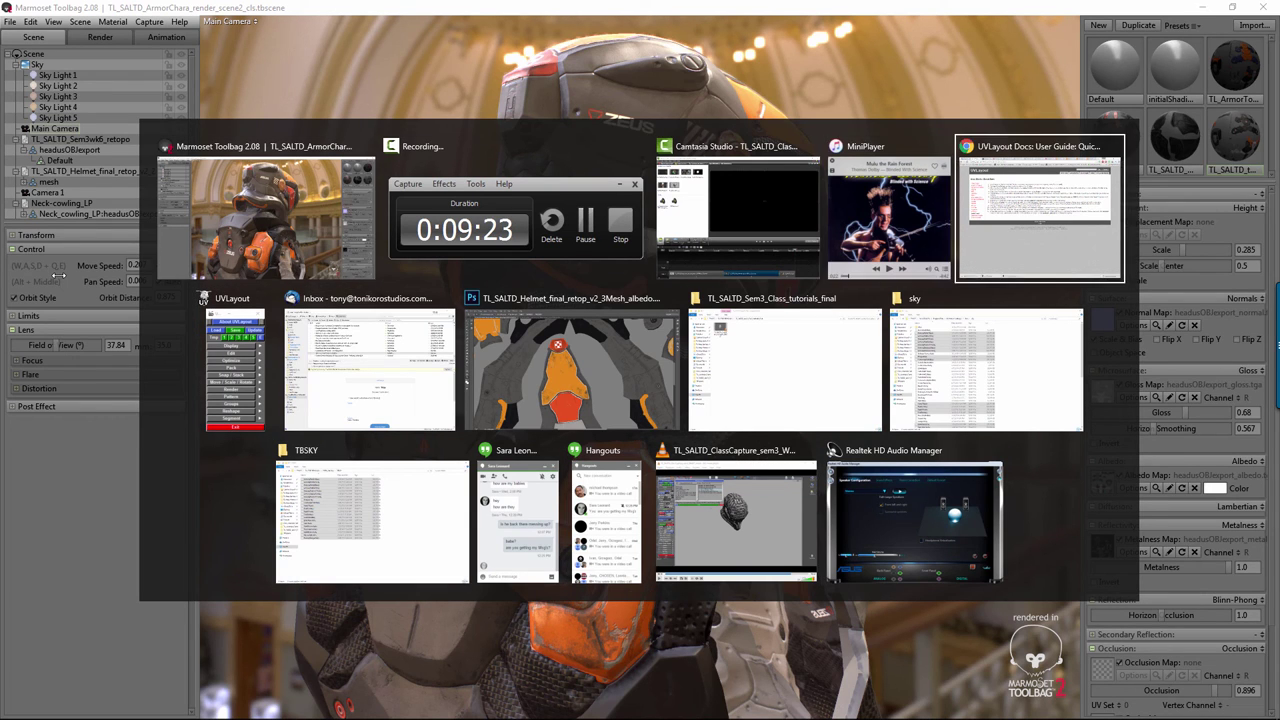
pyautogui.press('Escape')
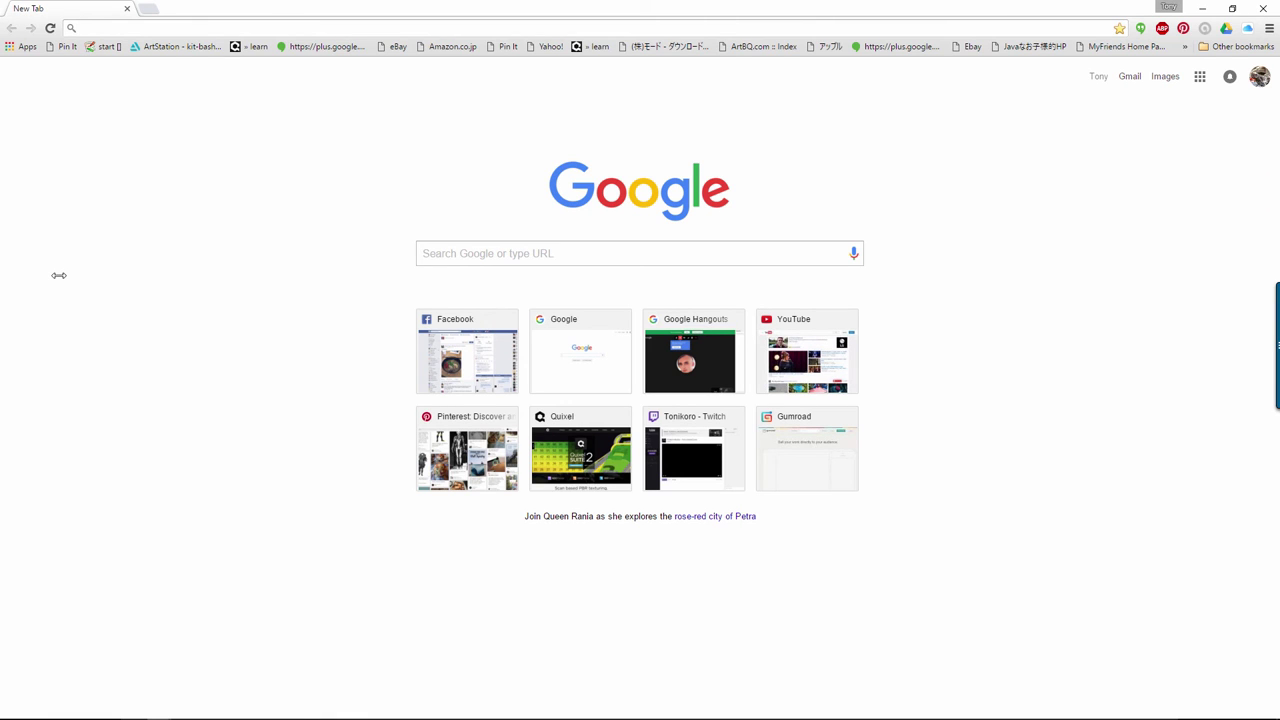
# Step: Search for 'marmoset toolbag' by typing 'marmo' and choosing the suggestion
pyautogui.write('marmo')
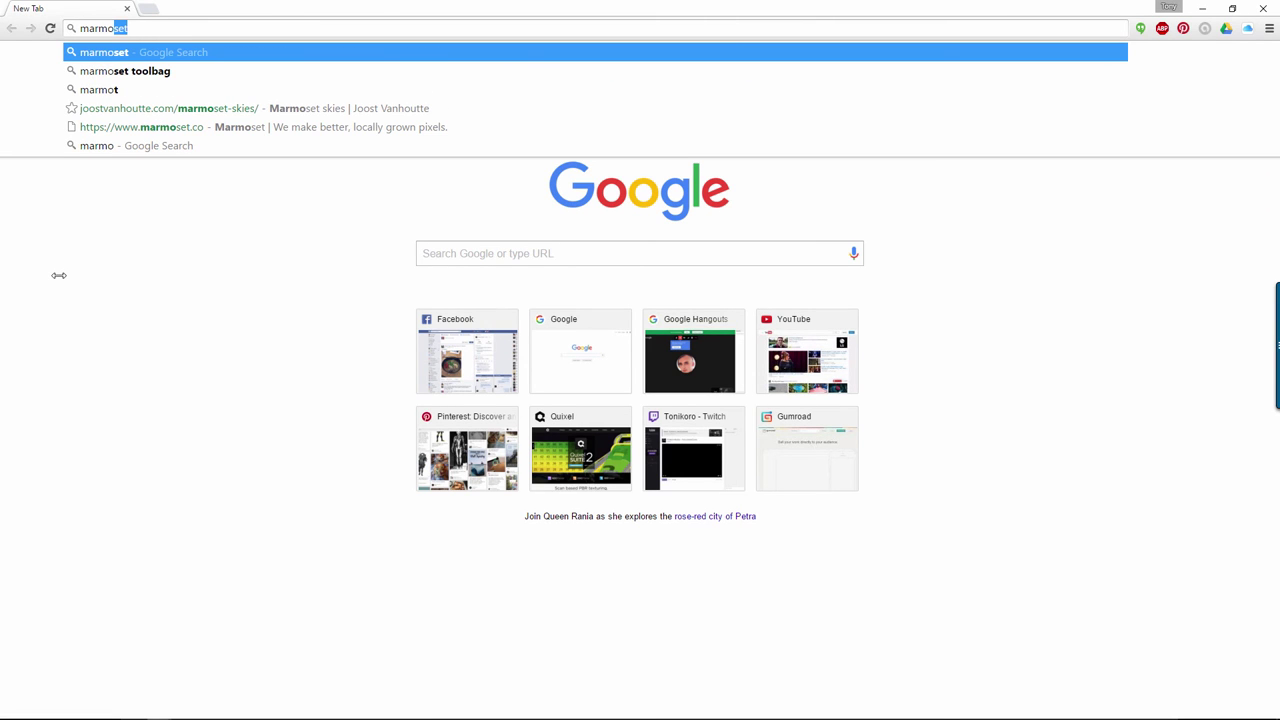
pyautogui.press('Down')
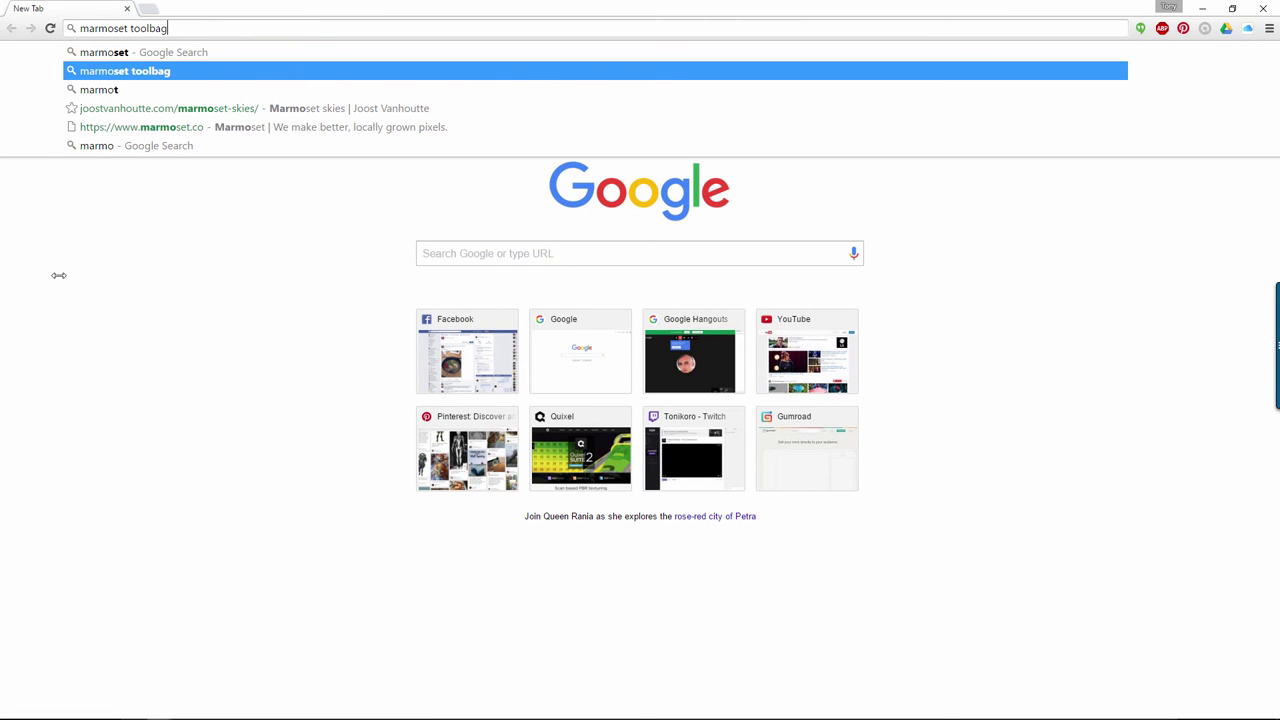
pyautogui.press('Return')
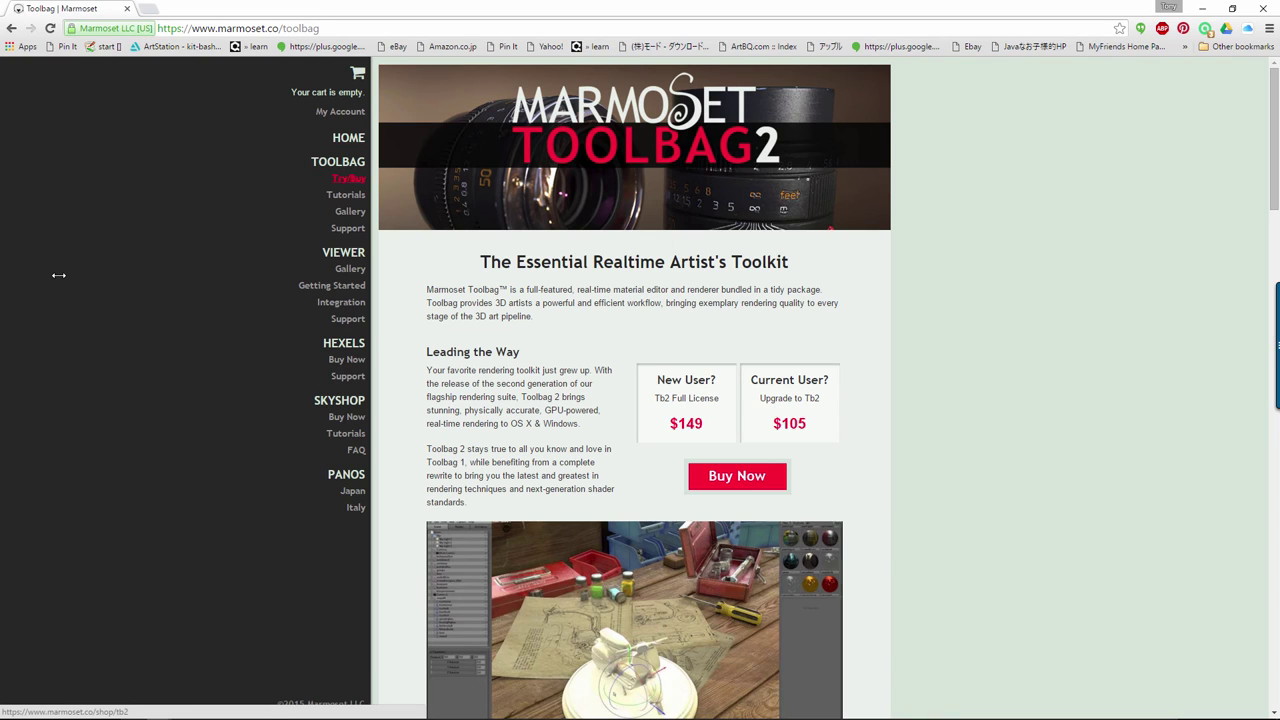
# Step: Browse the Toolbag 2 Download and Buy sections, down to the $149 full license
pyautogui.click(349, 178)
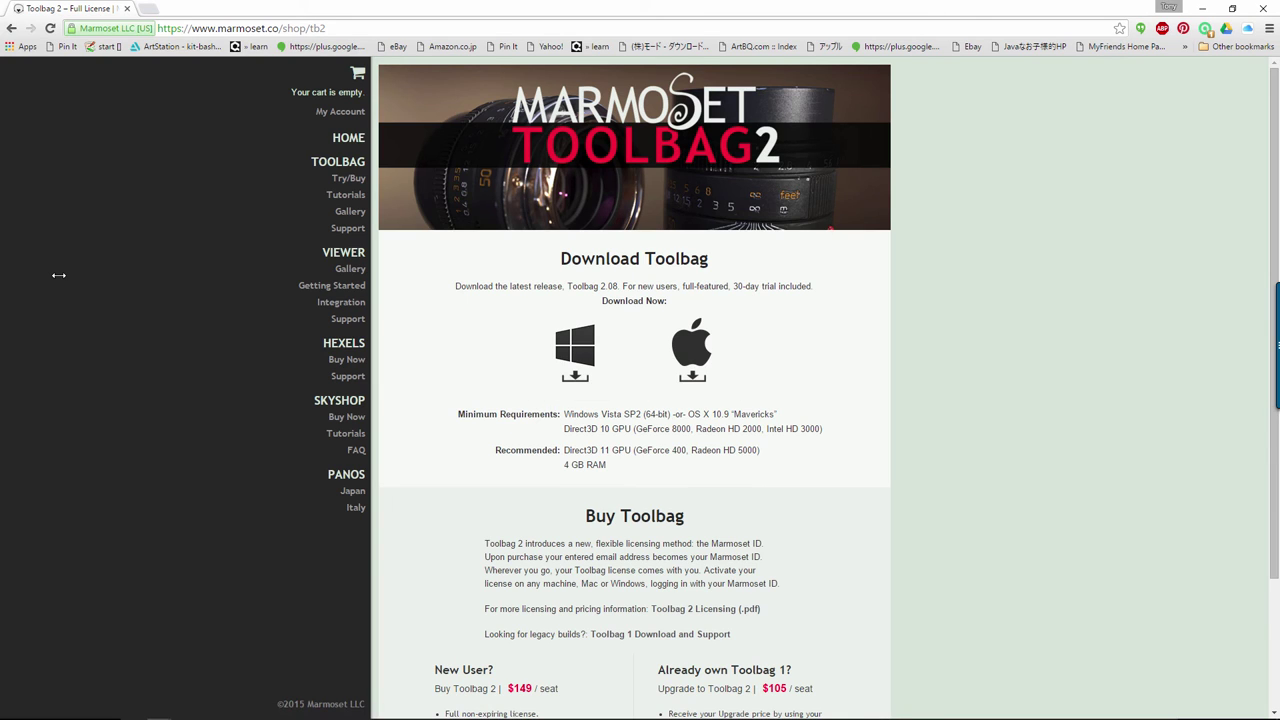
pyautogui.scroll(-1, 59, 275)
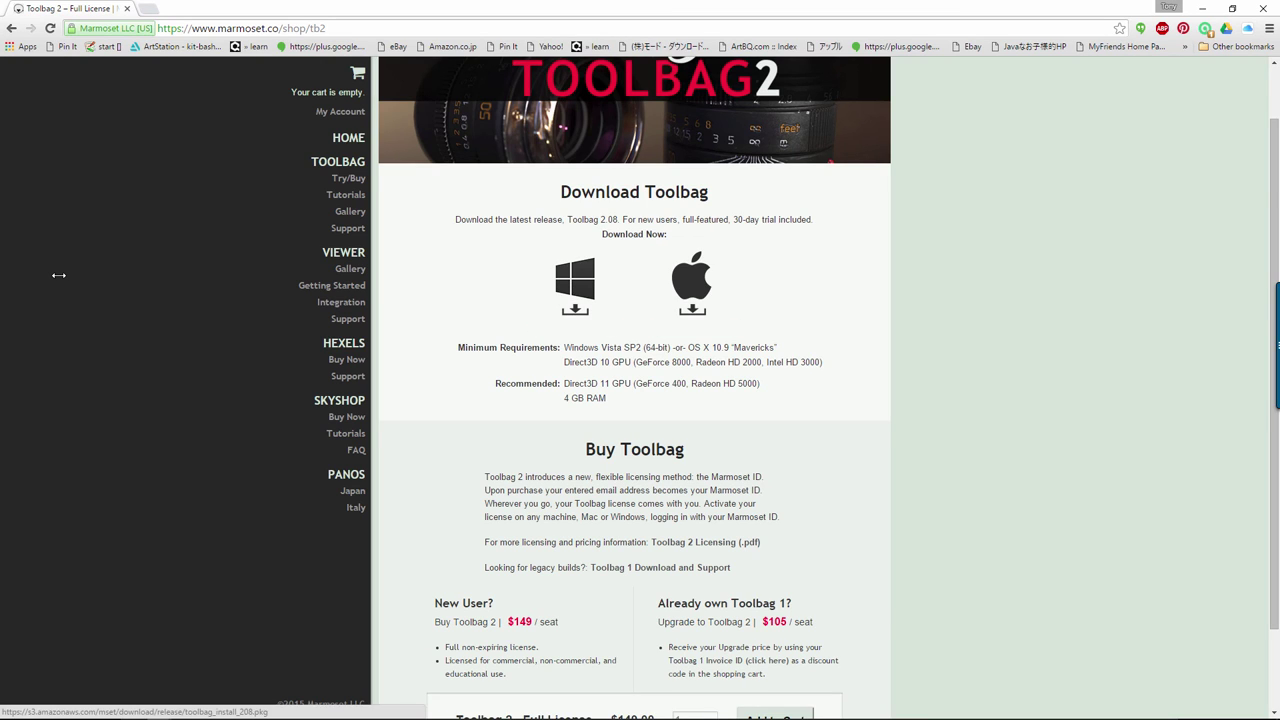
pyautogui.scroll(-1, 58, 275)
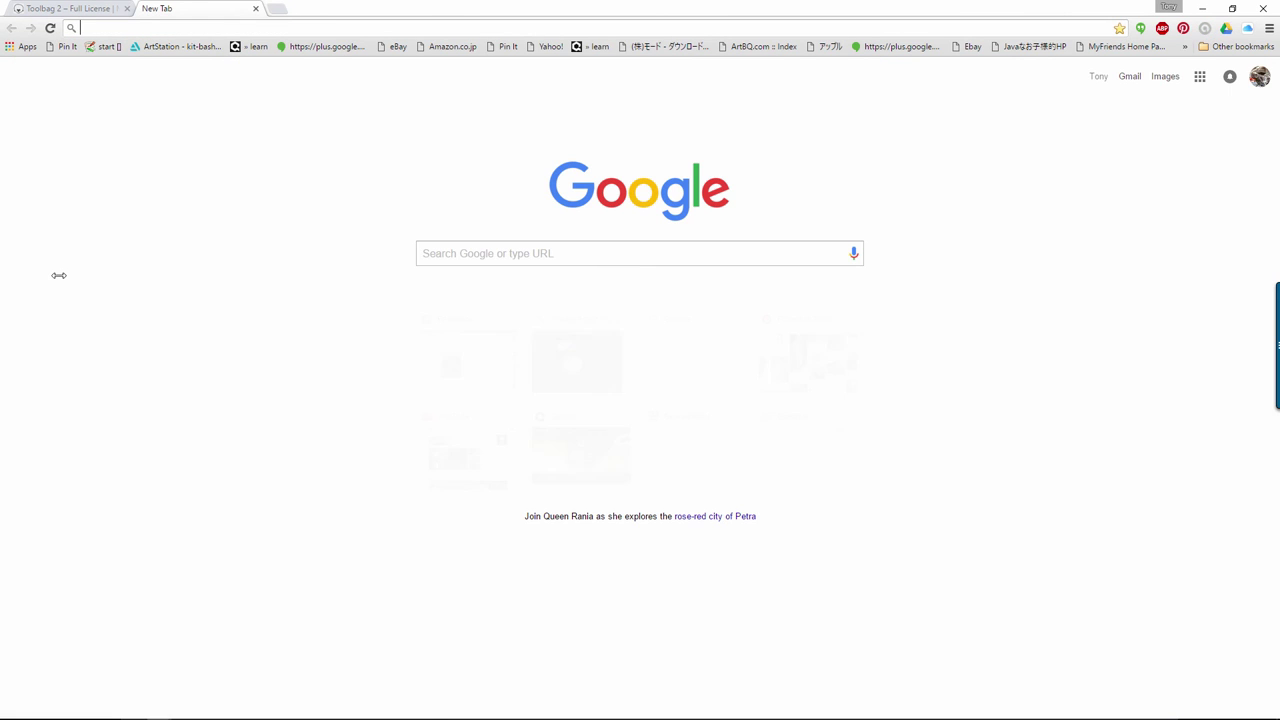
# Step: Enter 'quixel' in the address bar to load the quixel.se homepage showcasing Quixel Suite 2
pyautogui.write('quixel.se')
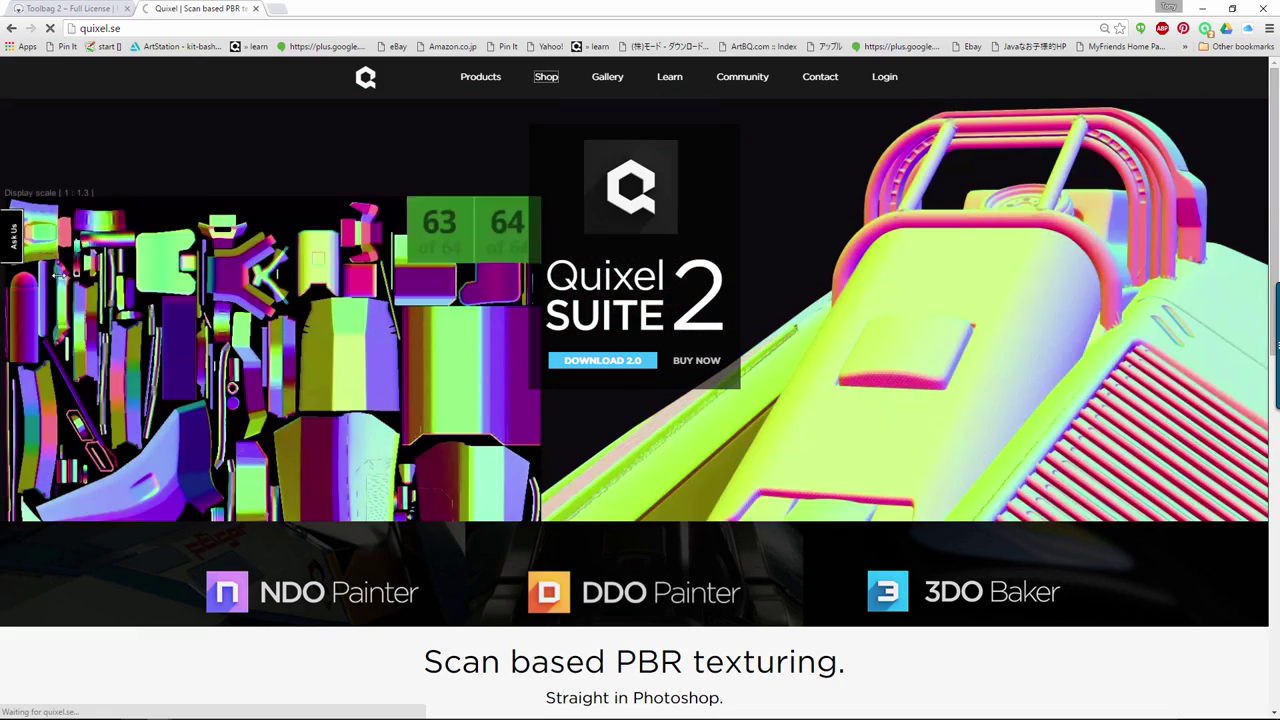
# Step: Go to the Quixel shop page listing SUITE 2.0 at $139
pyautogui.click(546, 77)
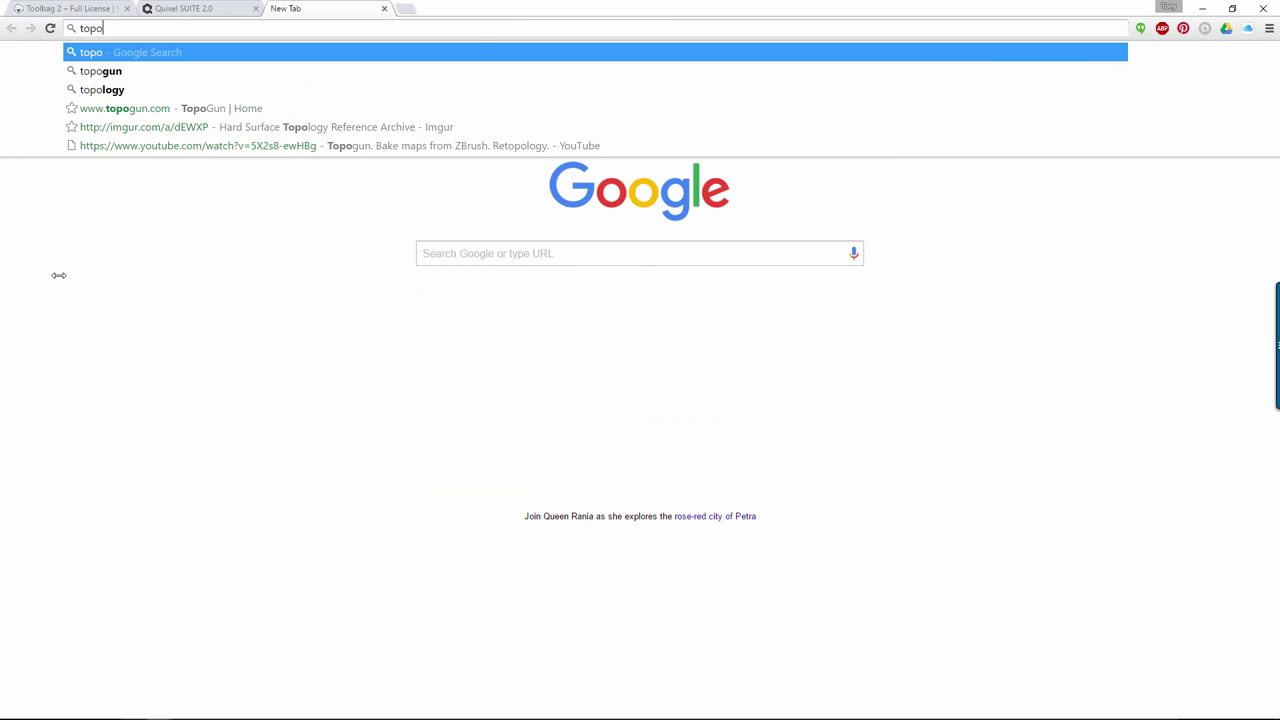
# Step: Google 'topogun' as a plain search term and open the TopoGun Home result
pyautogui.press('Delete')
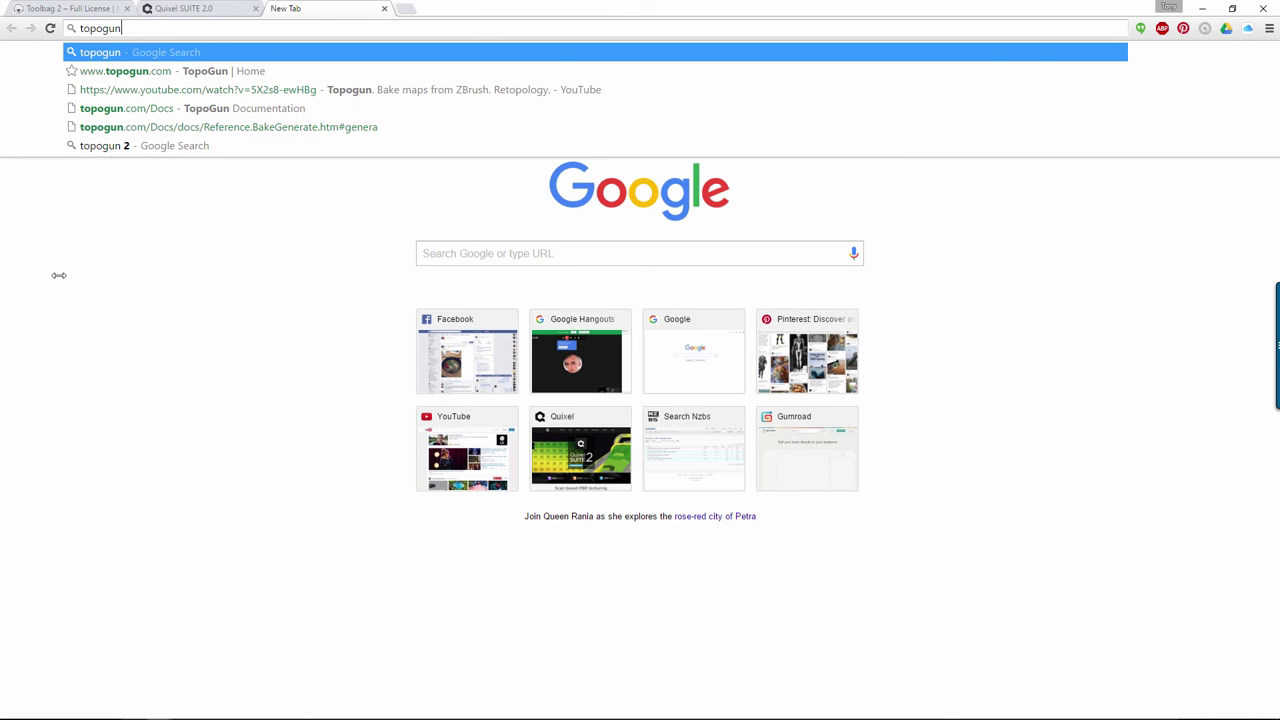
pyautogui.write('.')
pyautogui.press('Delete')
pyautogui.press('BackSpace')
pyautogui.press('Return')
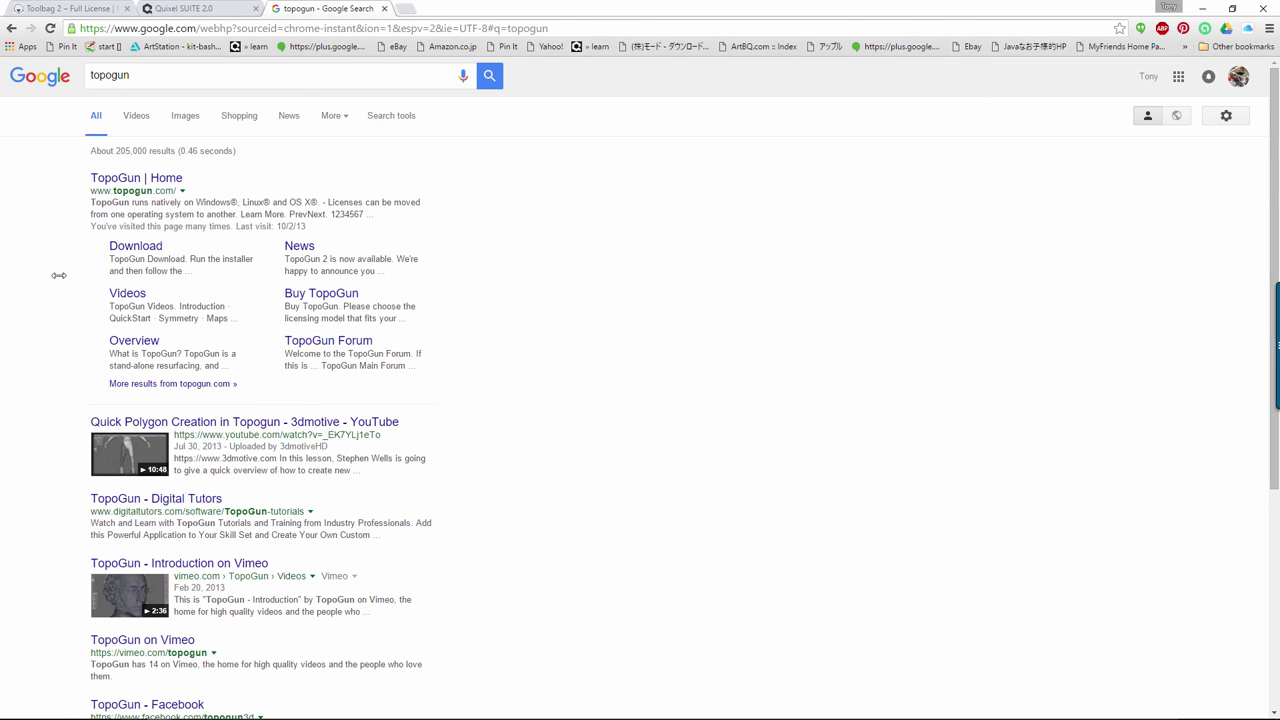
pyautogui.press('Tab')
pyautogui.press('Return')
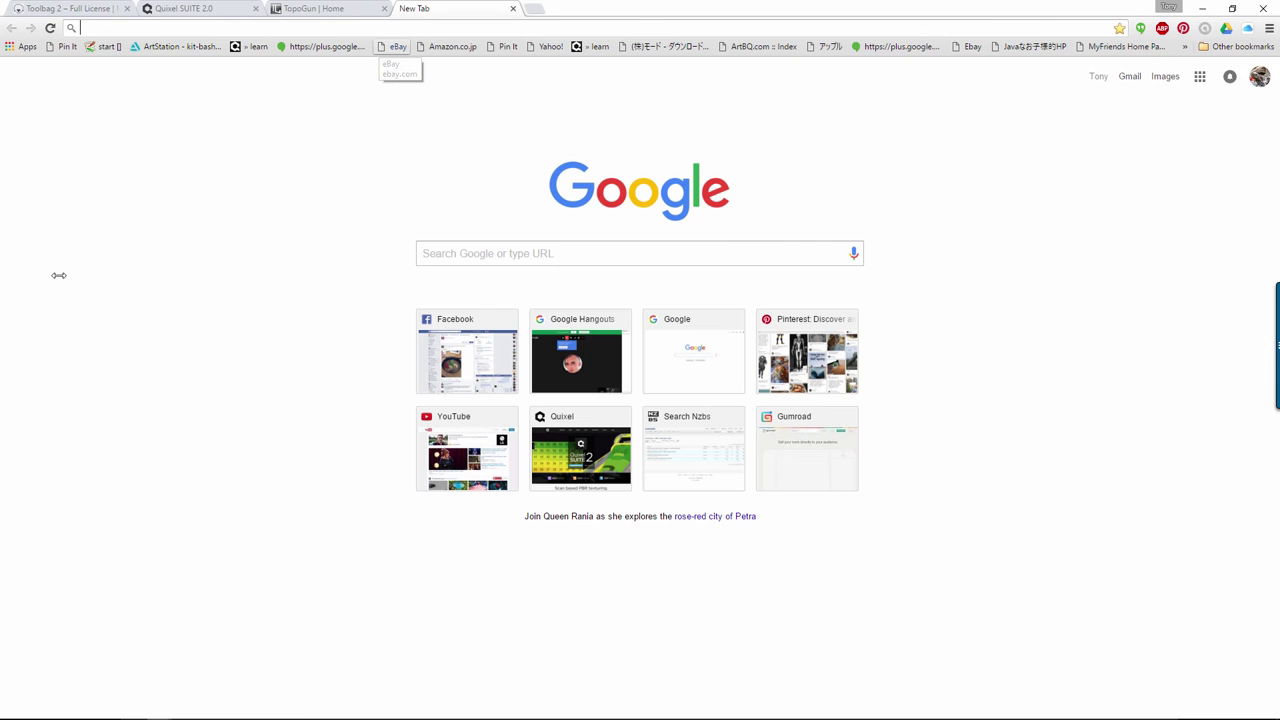
# Step: Search 'headus uv layout', open the UVLayout Buy page, and highlight the Student 12-month expiry note
pyautogui.write('Head')
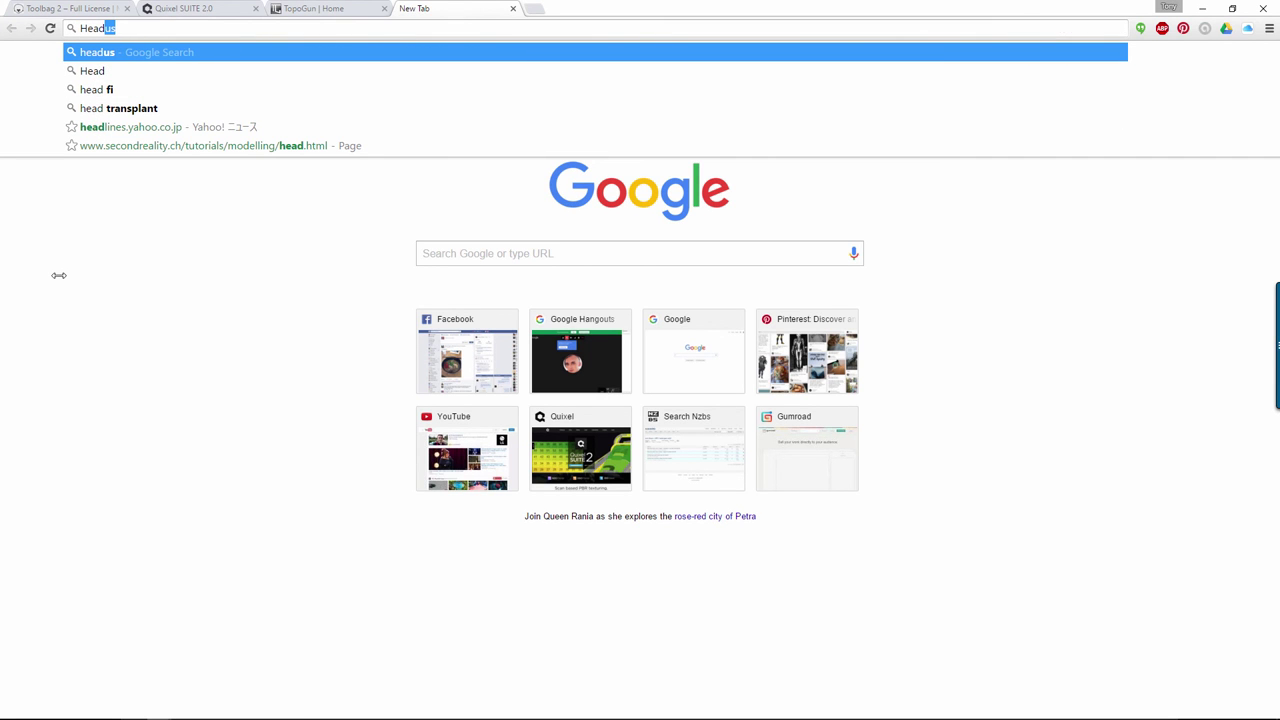
pyautogui.write('us')
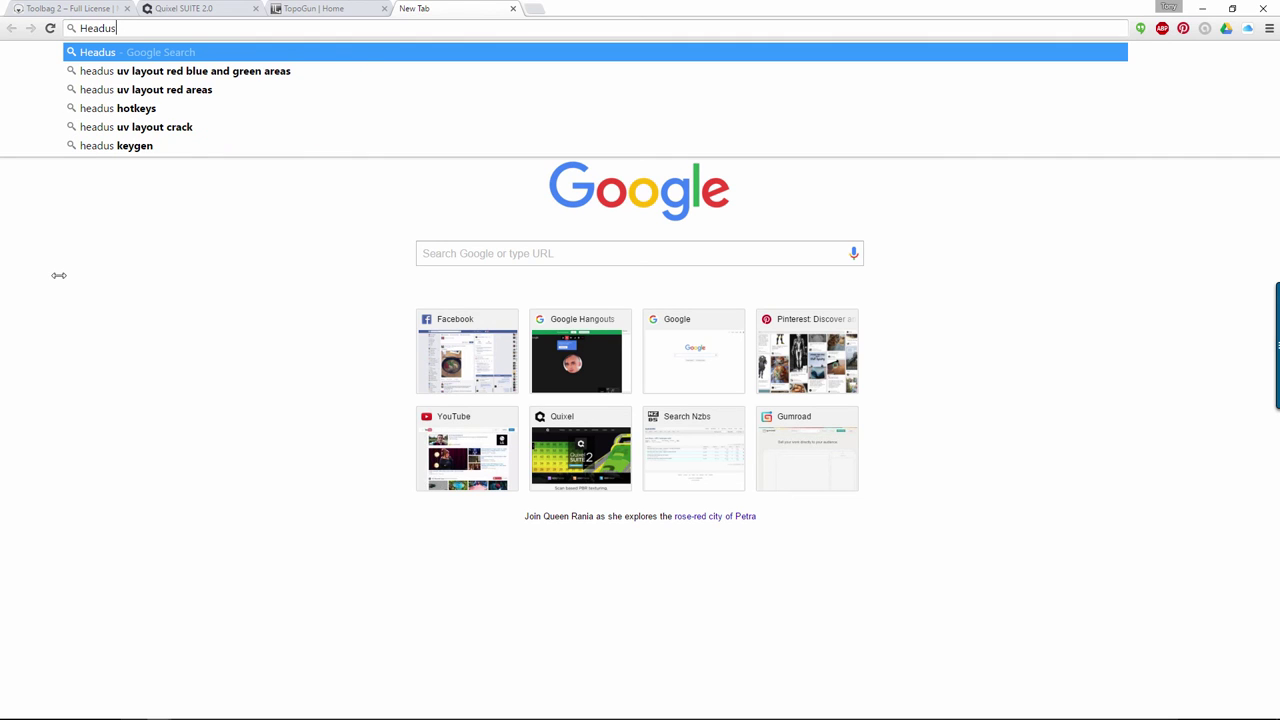
pyautogui.write(' U')
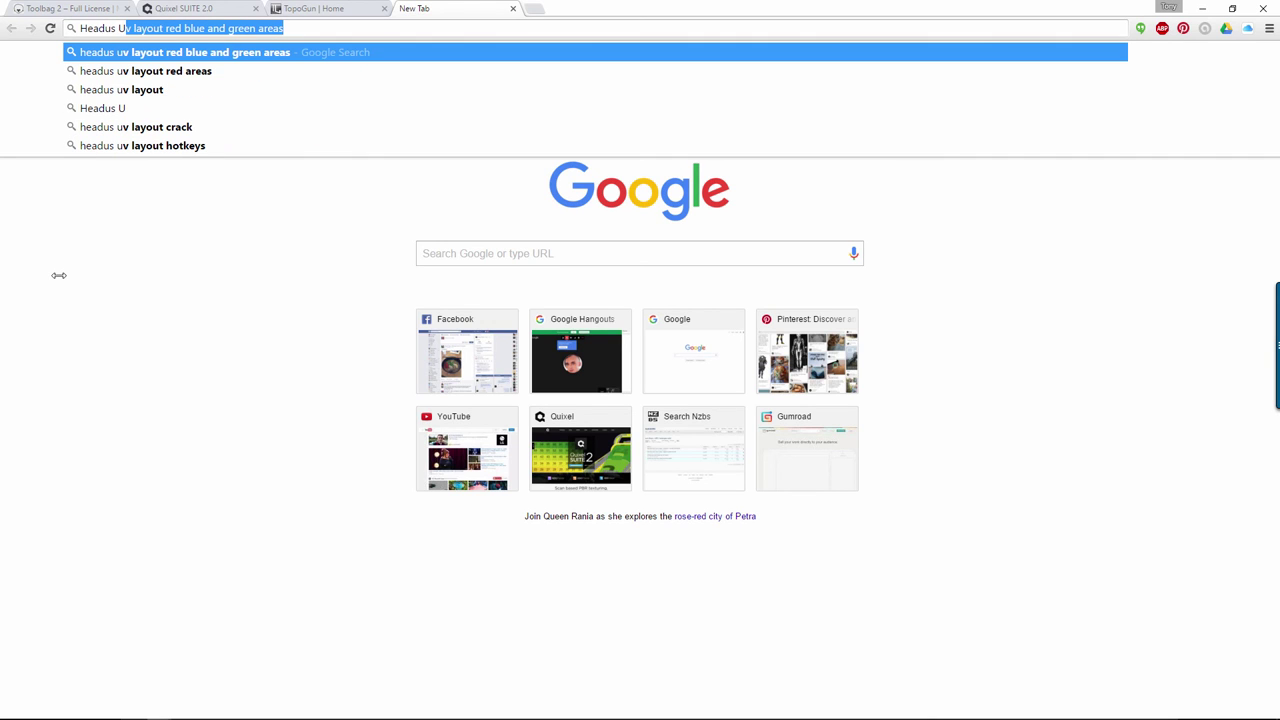
pyautogui.press('Down')
pyautogui.press('Down')
pyautogui.press('Return')
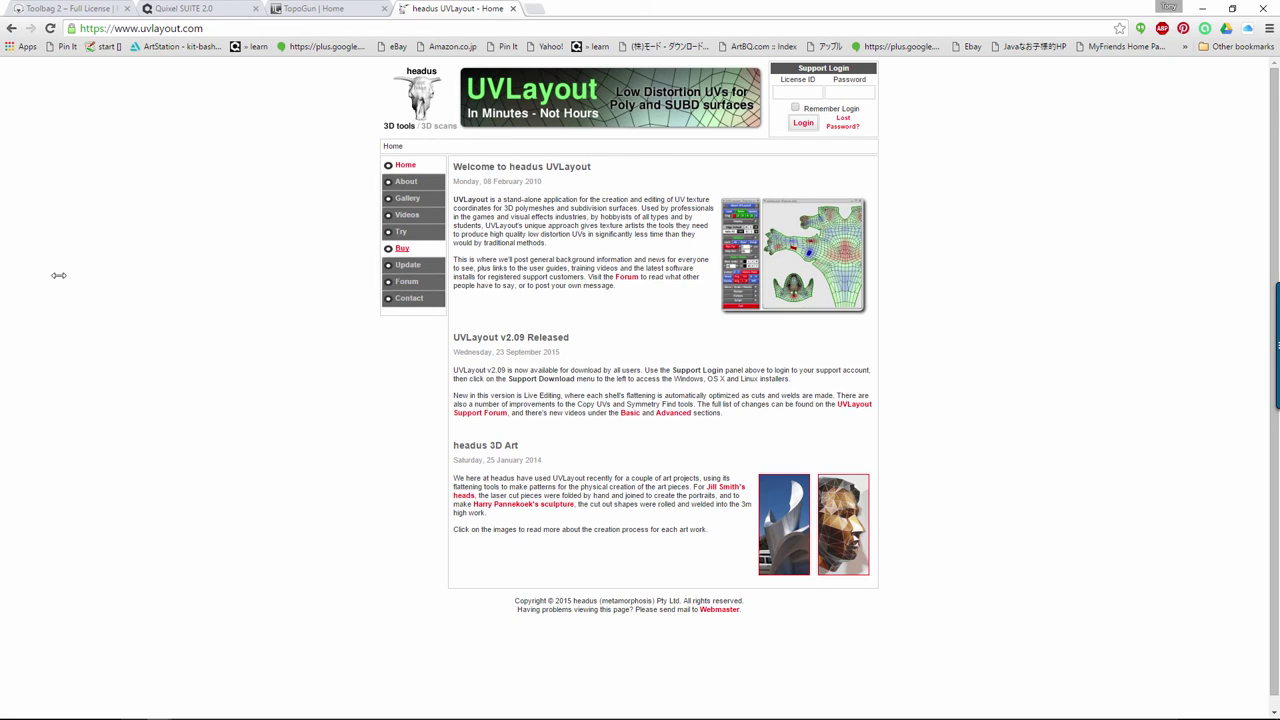
pyautogui.click(401, 248)
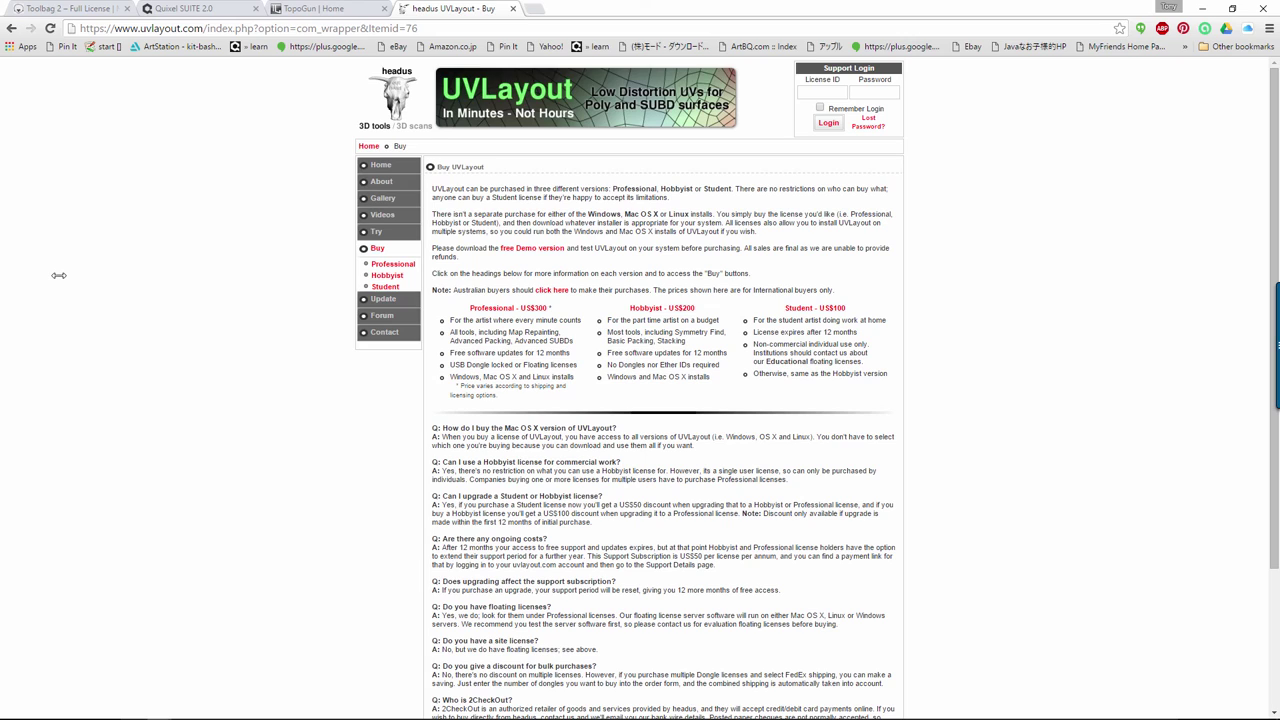
pyautogui.moveTo(753, 332); pyautogui.dragTo(858, 332)
# Step: Close the UVLayout, TopoGun and Quixel SUITE 2.0 tabs with Ctrl+W
pyautogui.hotkey('ctrl', 'w')
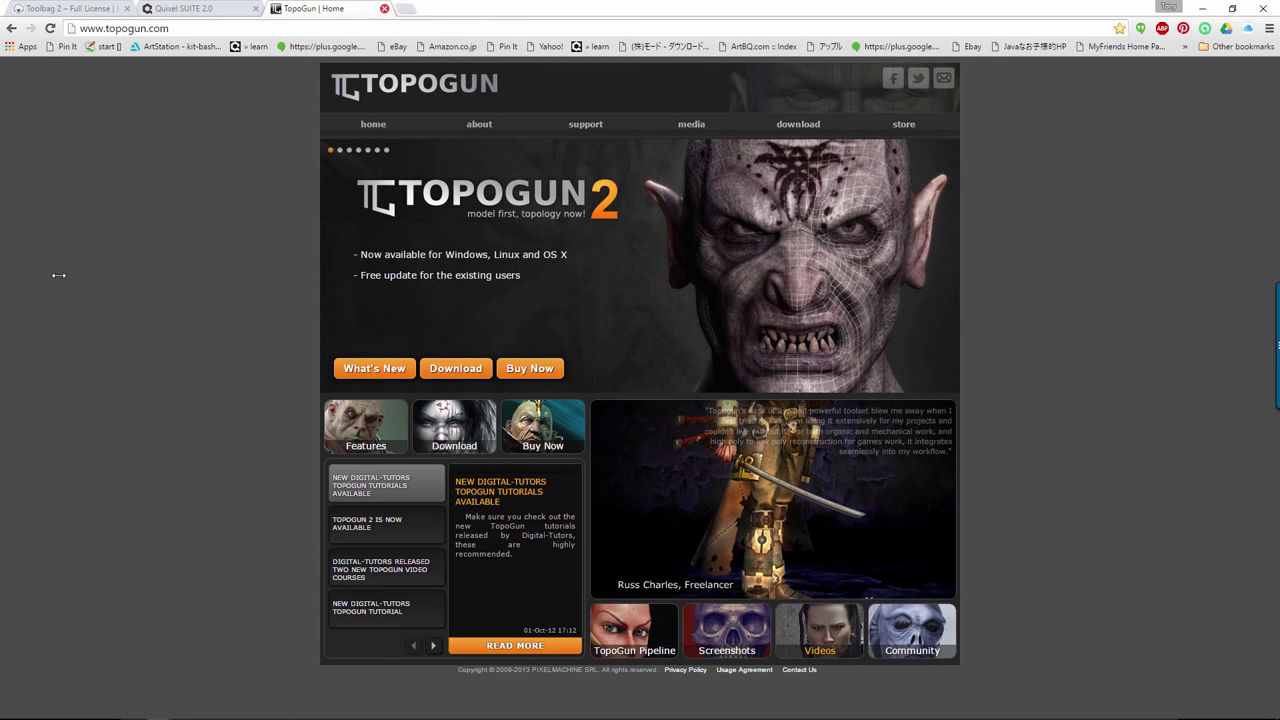
pyautogui.hotkey('ctrl', 'w')
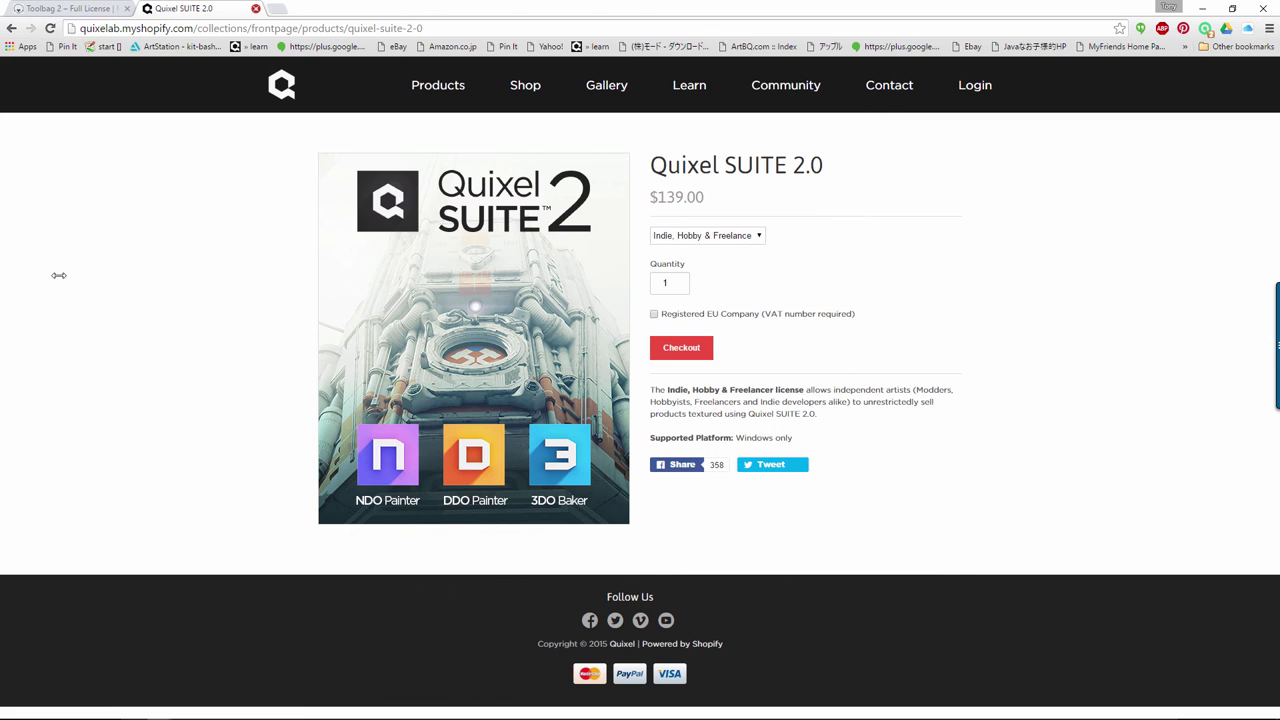
pyautogui.hotkey('ctrl', 'w')
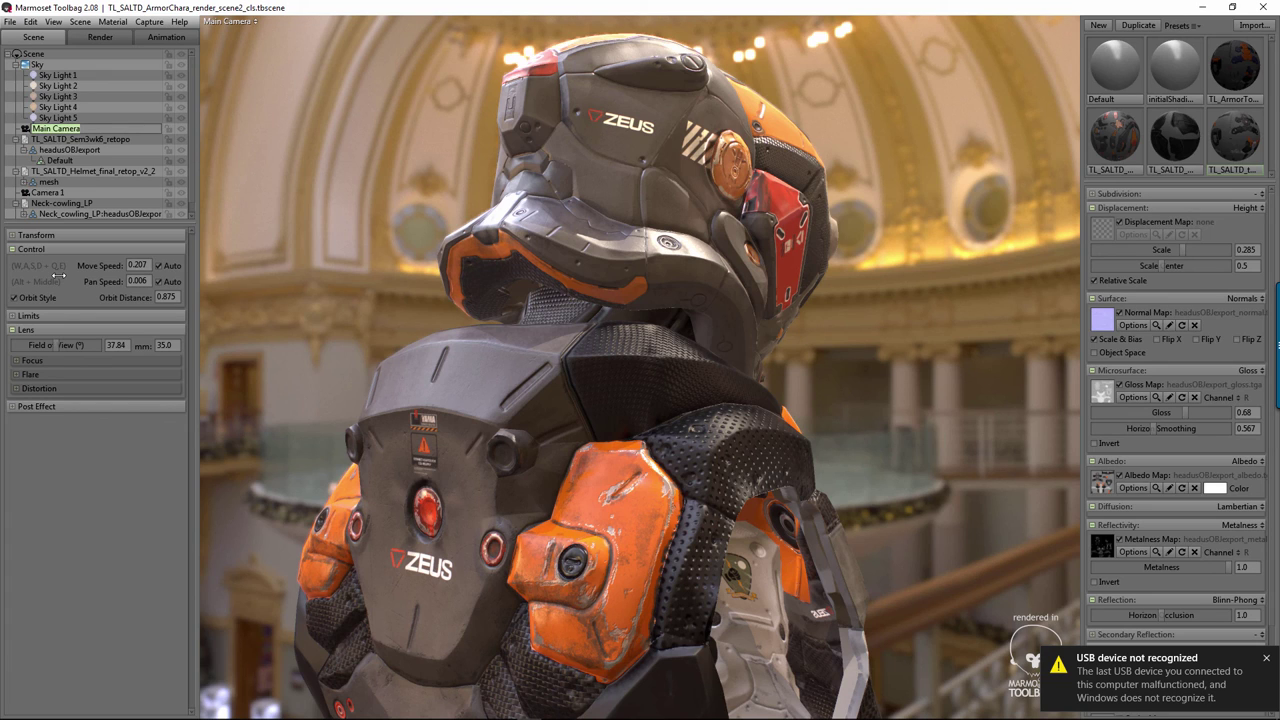
# Step: Confirm the Main Camera name, then set Bloom Brightness 0.012 and Size 0.21
pyautogui.press('Return')
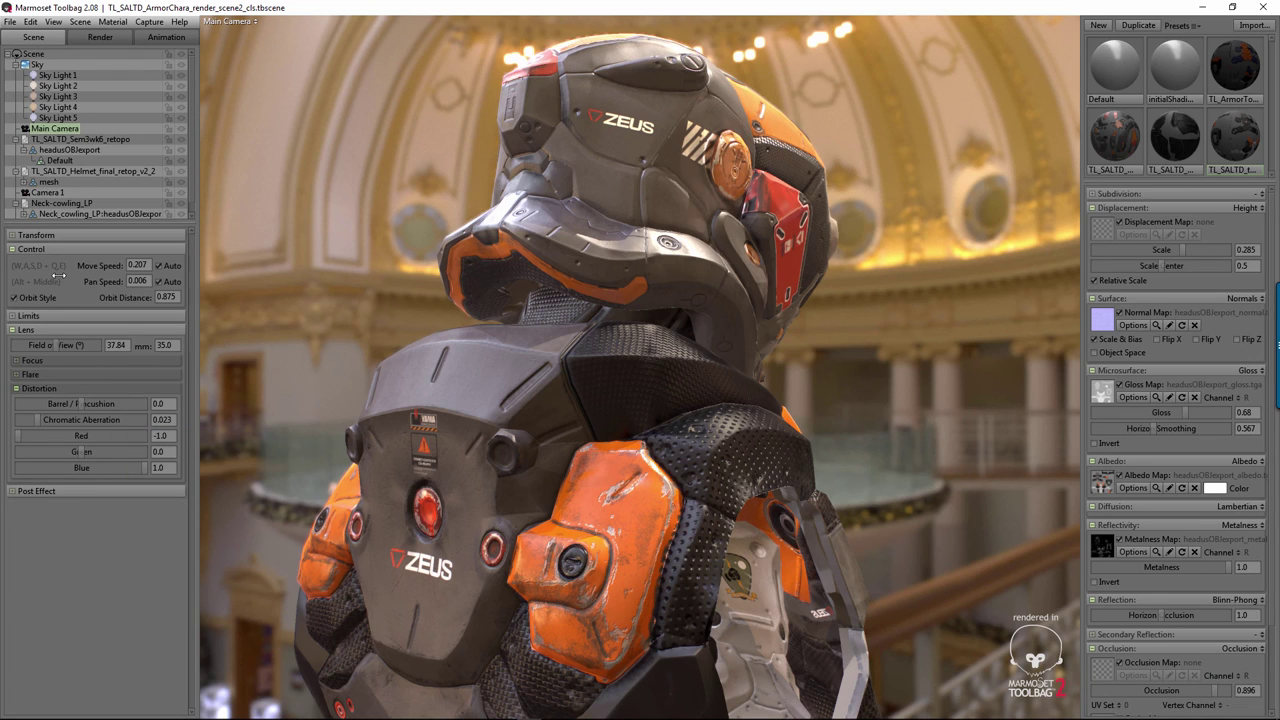
pyautogui.scroll(-3, 60, 275)
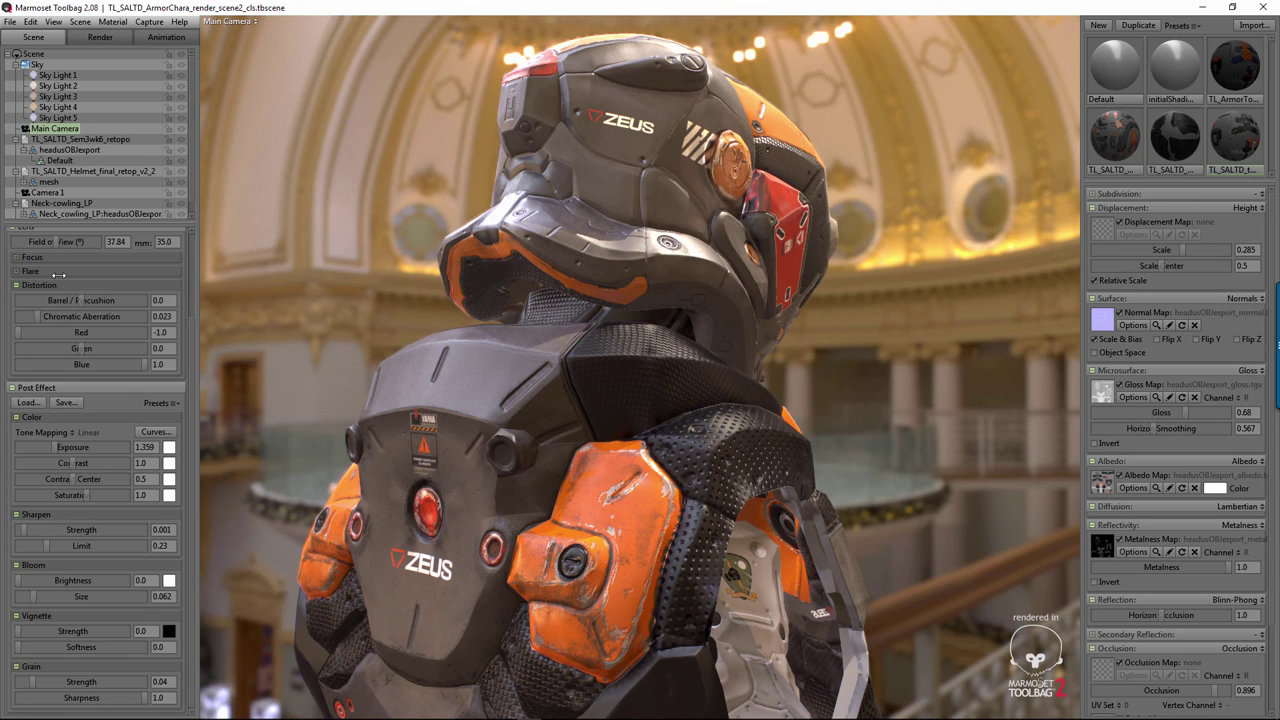
pyautogui.moveTo(18, 580); pyautogui.dragTo(62, 580)
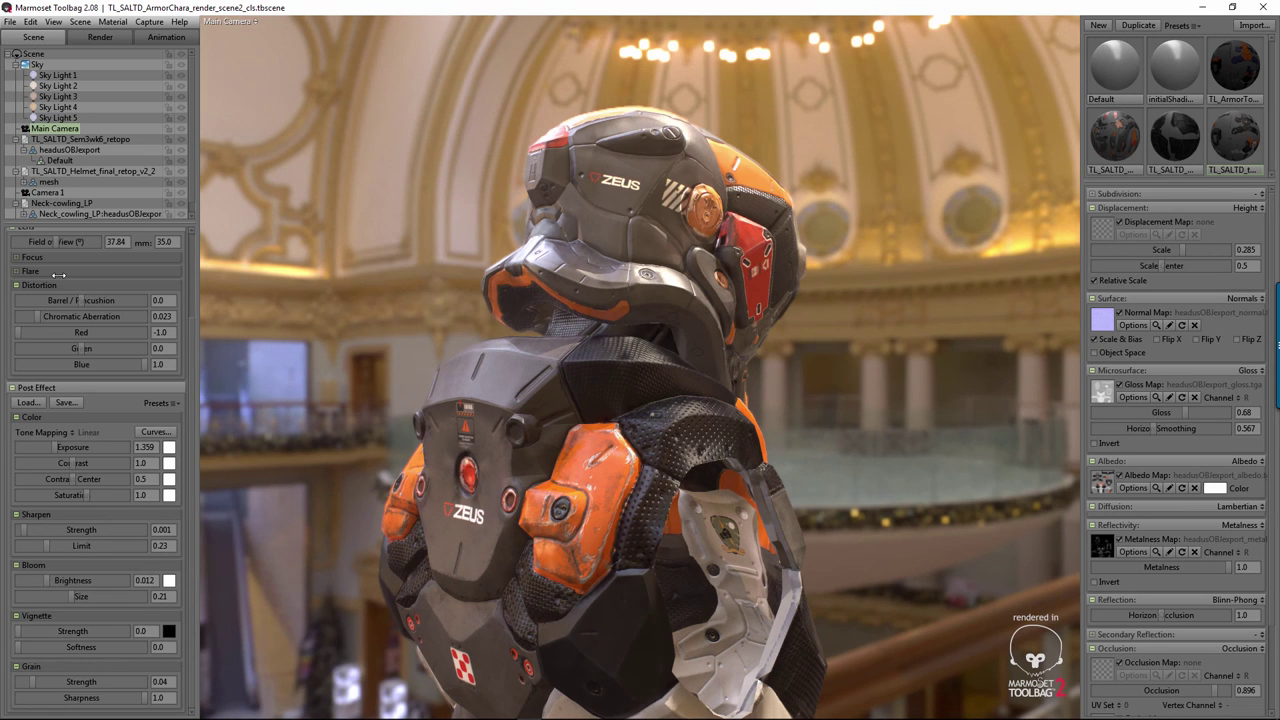
# Step: Lower Bloom Brightness to 0.003 and raise Vignette Strength to 0.867
pyautogui.moveTo(57, 580)
pyautogui.mouseDown()
pyautogui.moveTo(75, 580)
pyautogui.moveTo(57, 580)
pyautogui.mouseUp()
pyautogui.scroll(1, 59, 274)
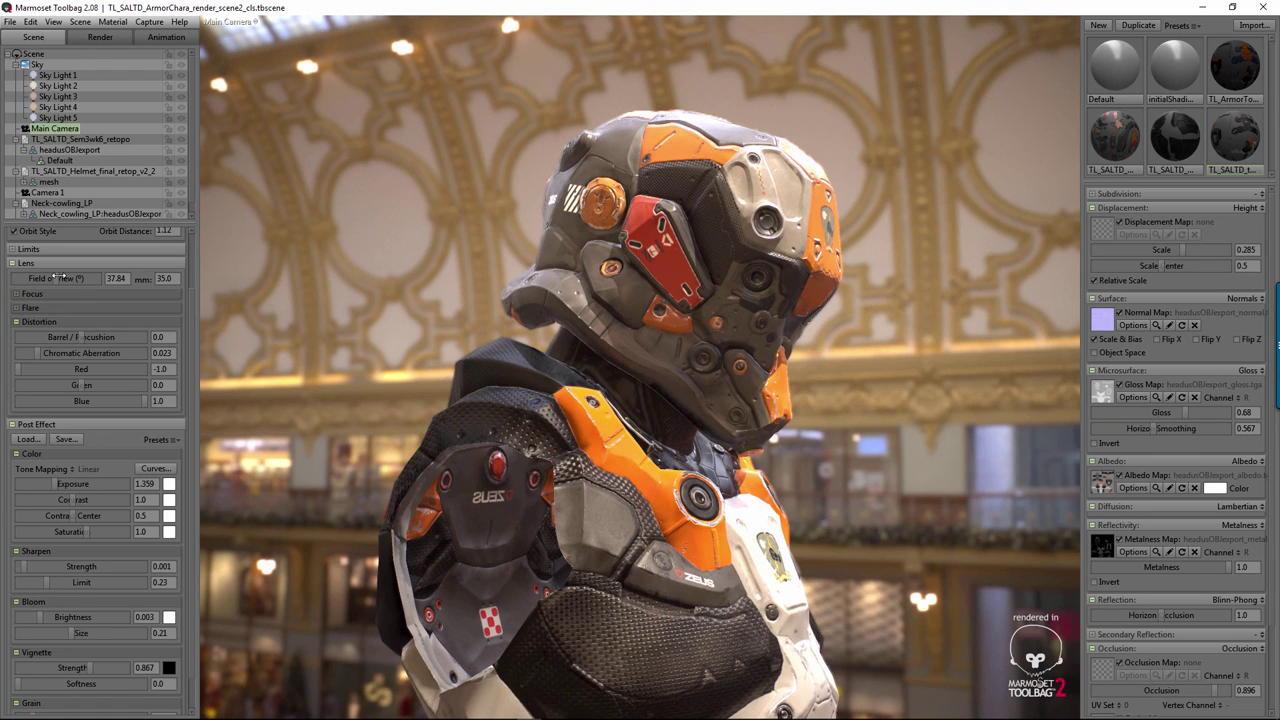
# Step: Set Grain Strength to 0.01 and Chromatic Aberration to 0.035 on the Main Camera
pyautogui.scroll(-2, 60, 278)
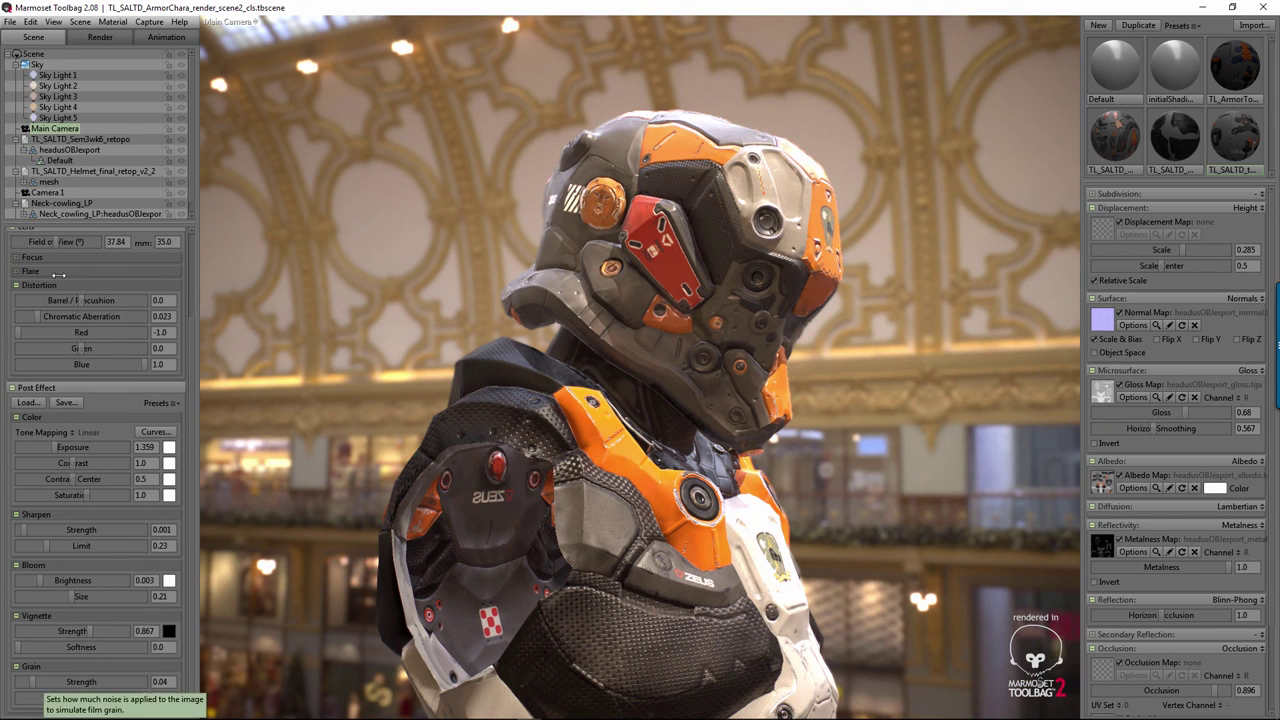
pyautogui.moveTo(45, 681)
pyautogui.mouseDown()
pyautogui.moveTo(64, 681)
pyautogui.moveTo(27, 681)
pyautogui.mouseUp()
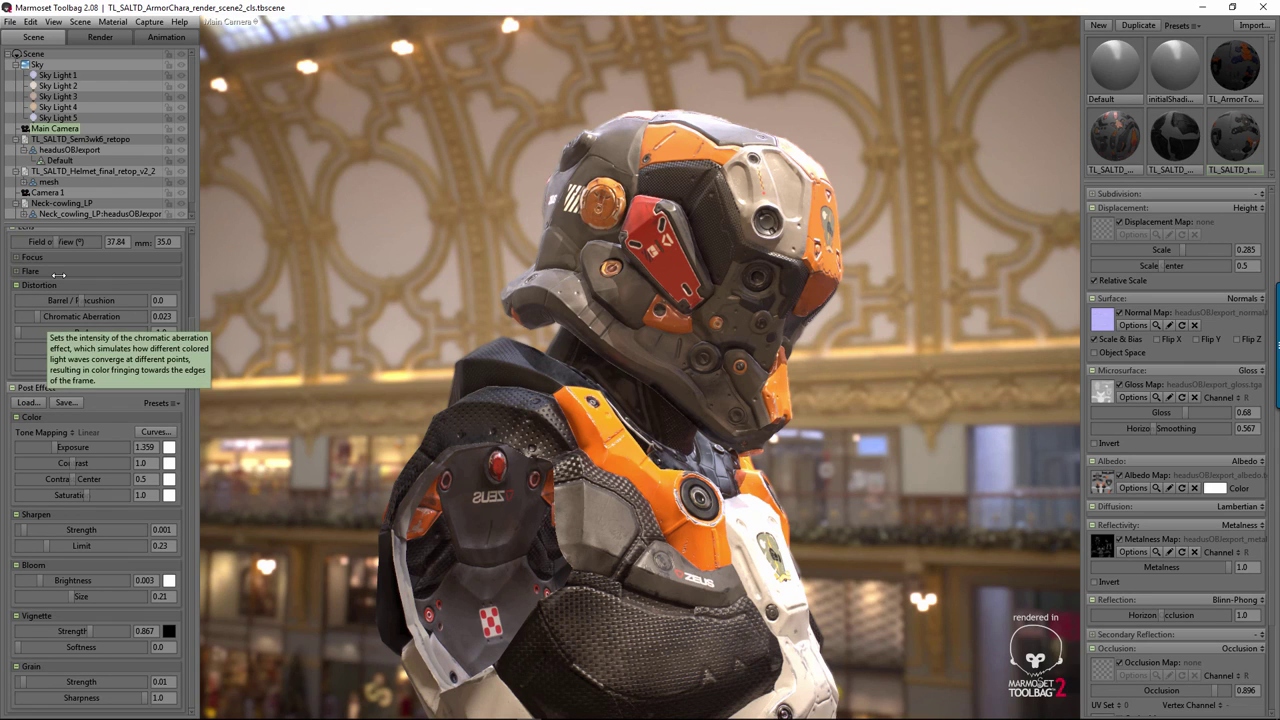
pyautogui.moveTo(40, 316)
pyautogui.mouseDown()
pyautogui.moveTo(114, 316)
pyautogui.moveTo(20, 316)
pyautogui.moveTo(69, 316)
pyautogui.moveTo(44, 316)
pyautogui.mouseUp()
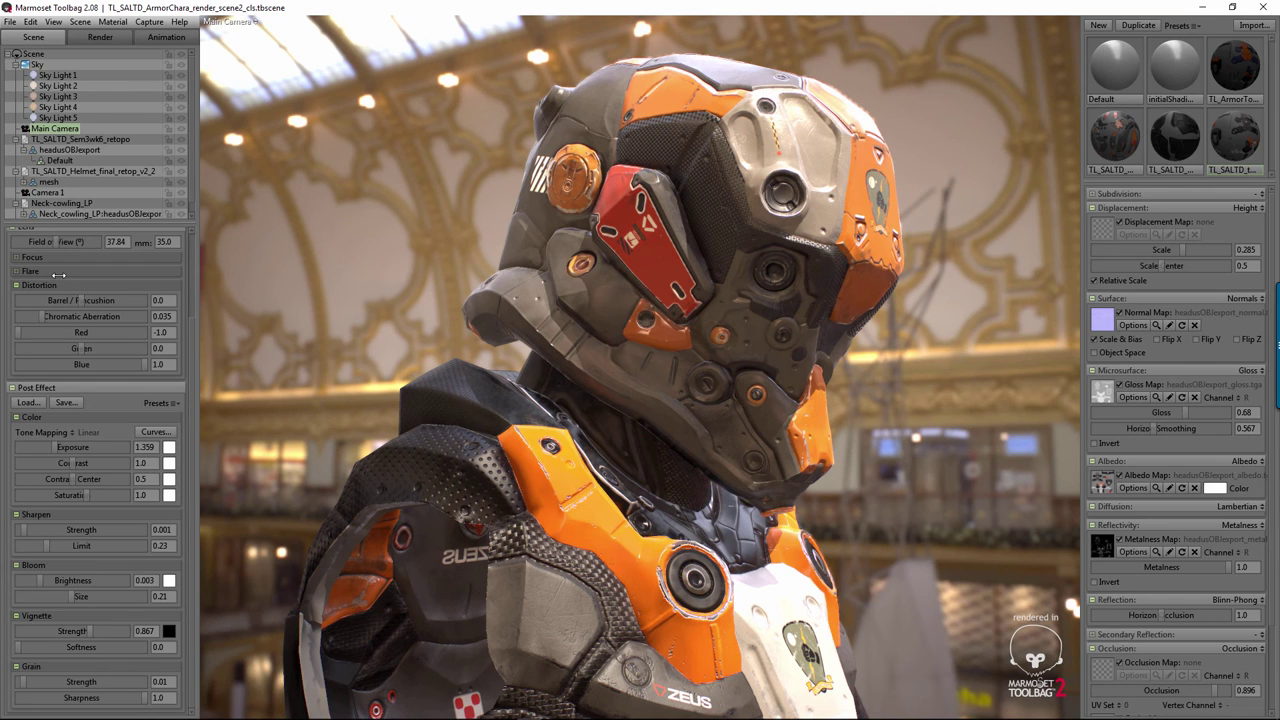
# Step: Select TL_SALTD_Sem3wk6_retopo in the Scene outliner to show its Transform and File Reference panels
pyautogui.click(80, 139)
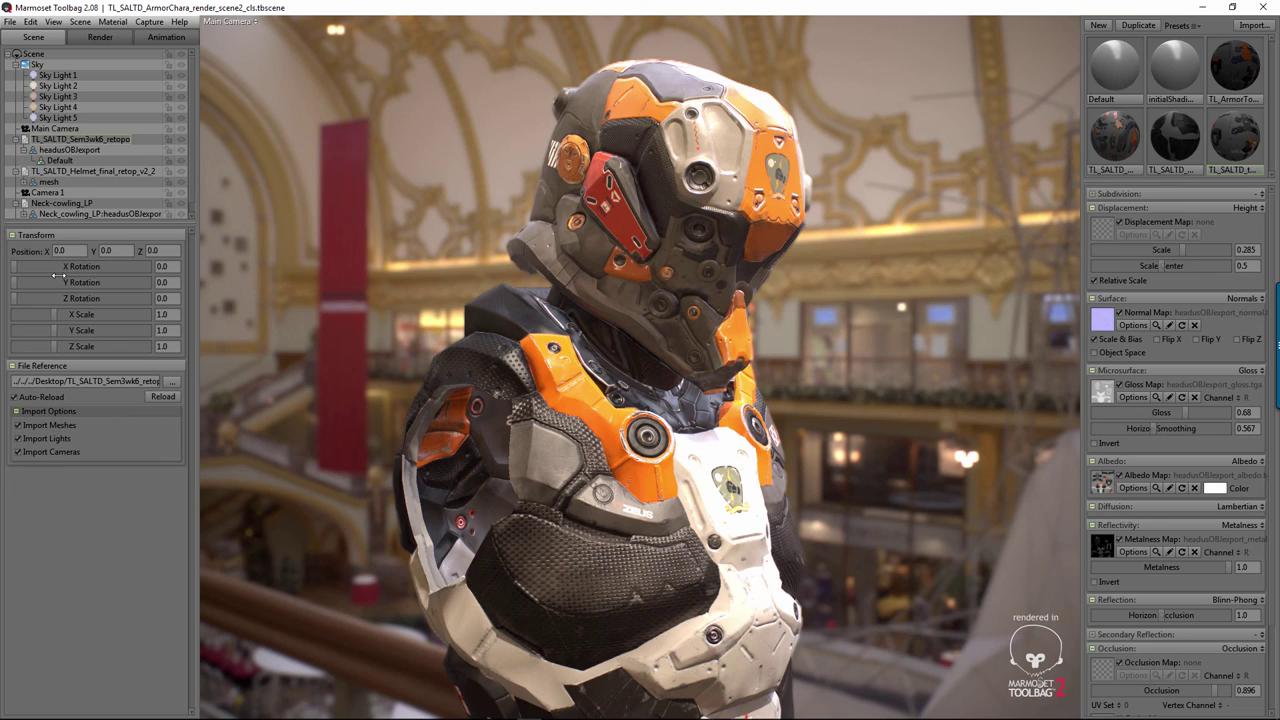
# Step: Select a scene material and open its Presets list, from Aluminum to Unreal 4 Template
pyautogui.click(1115, 70)
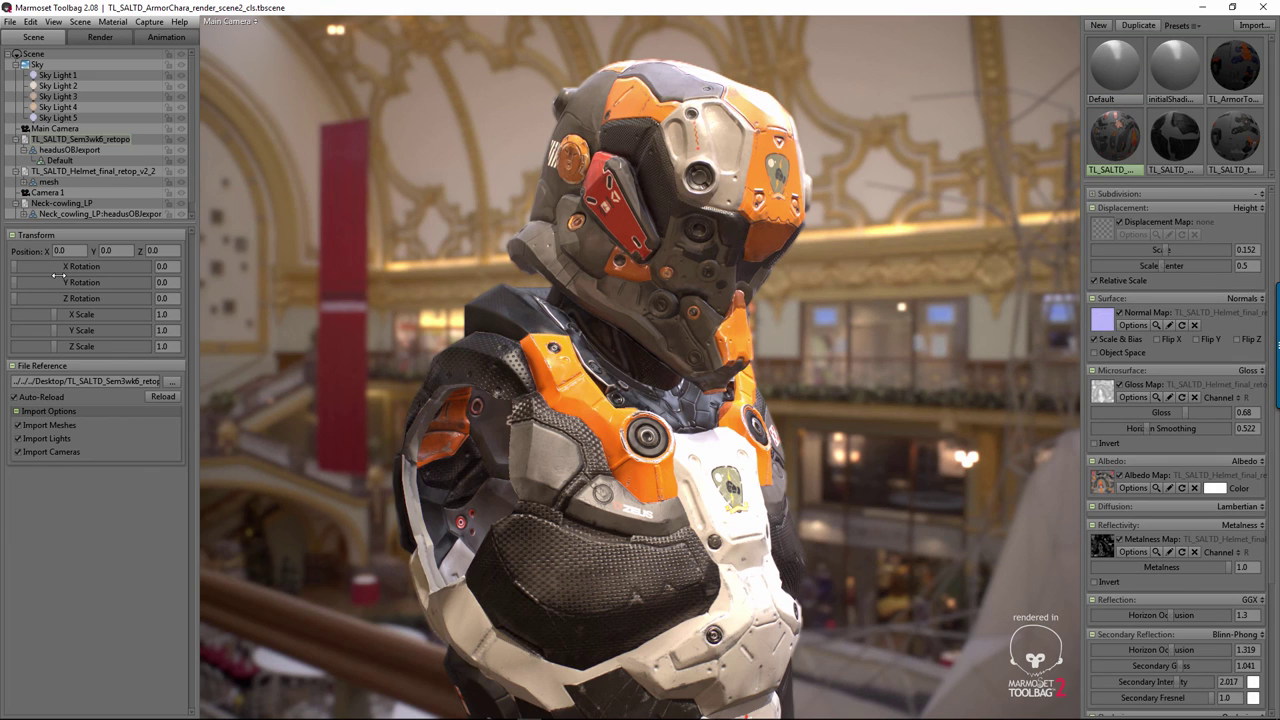
pyautogui.click(1180, 25)
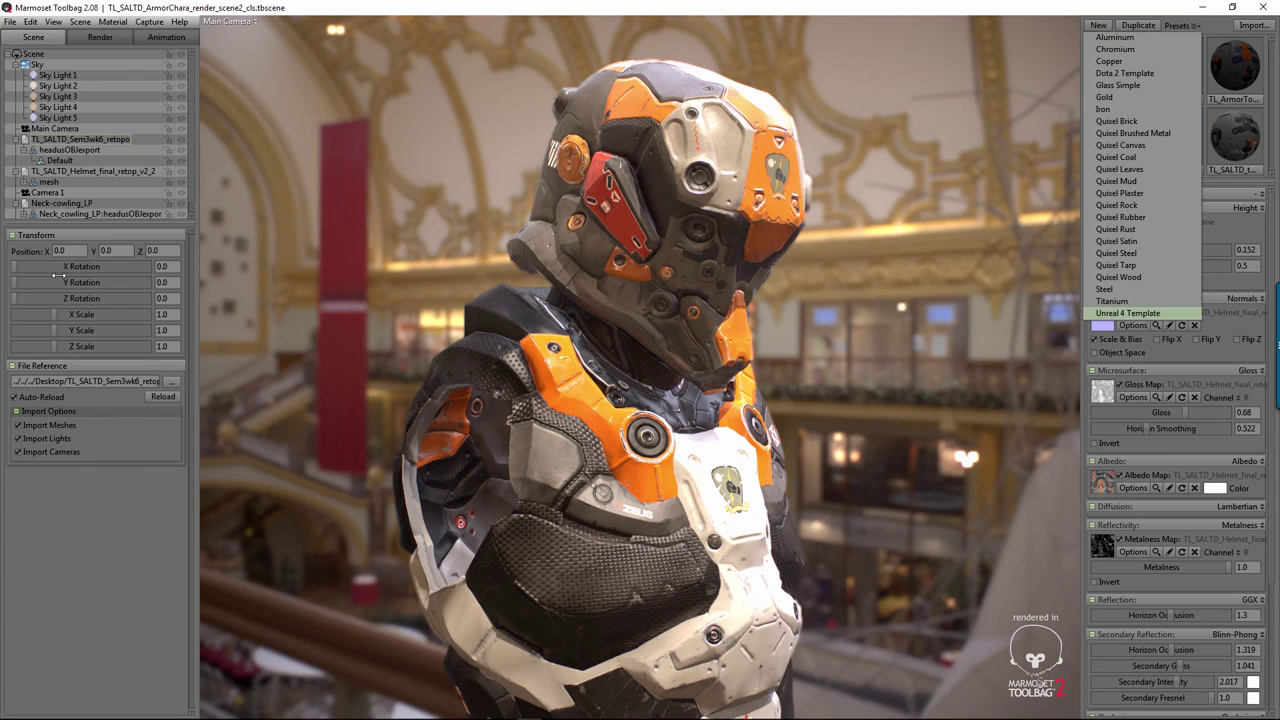
# Step: Apply a new Unreal 4 Template material to the helmet, turning it plain silver, and bring up the texture Open dialog
pyautogui.press('Escape')
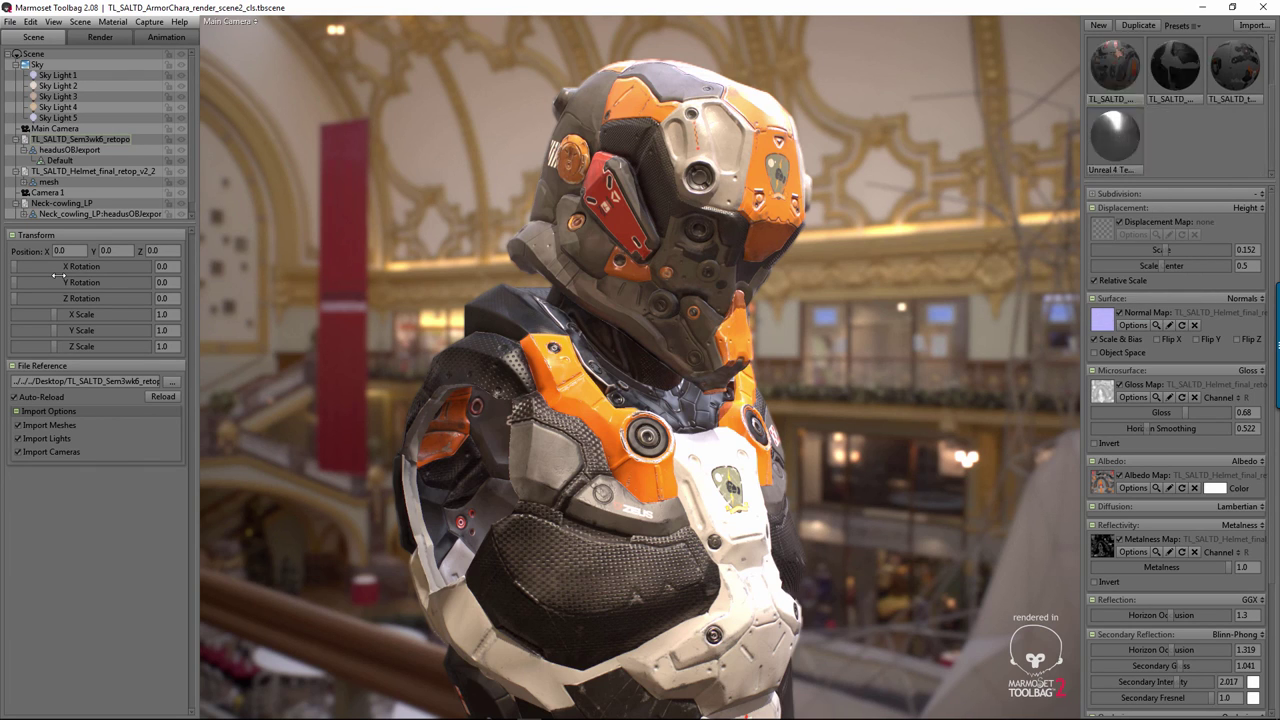
pyautogui.moveTo(1114, 140); pyautogui.dragTo(660, 200)
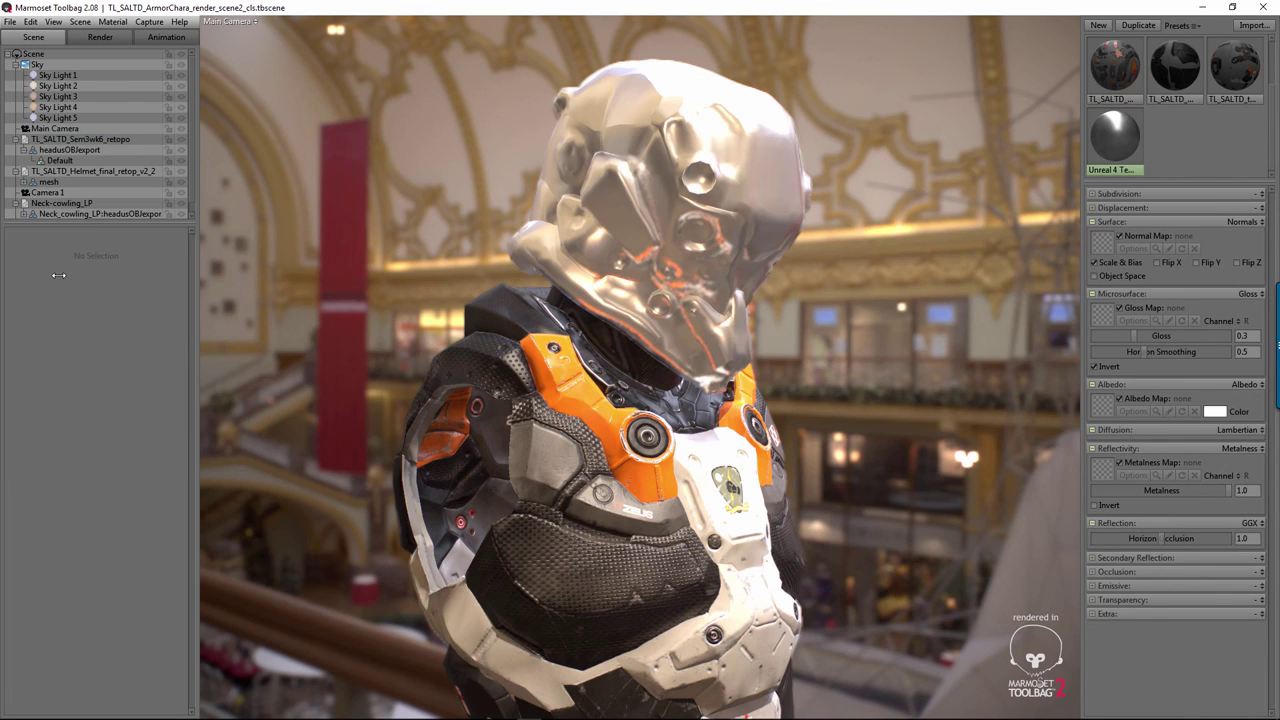
pyautogui.hotkey('ctrl', 'o')
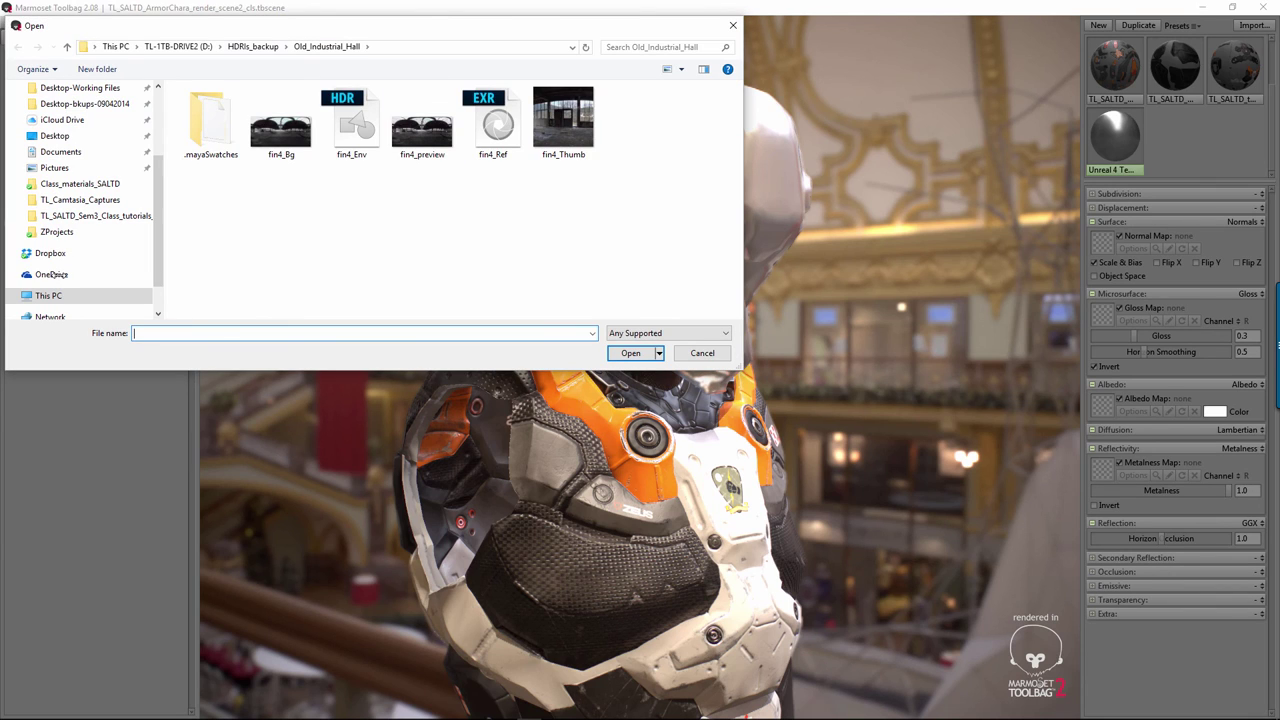
# Step: Navigate via Dropbox, Class_materials_SALTD and Texture_render_materials into the nested TLSALTDHelmetfinalretopv2 folder
pyautogui.scroll(5, 55, 274)
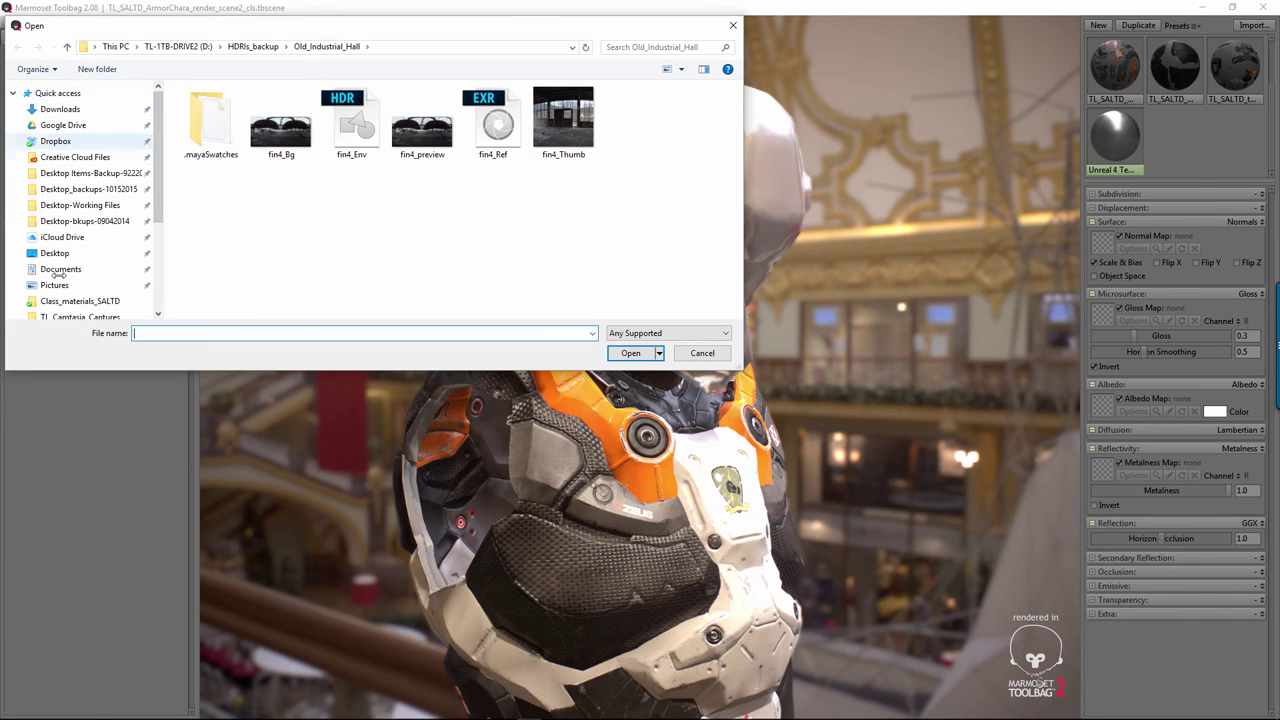
pyautogui.click(55, 141)
pyautogui.doubleClick(214, 97)
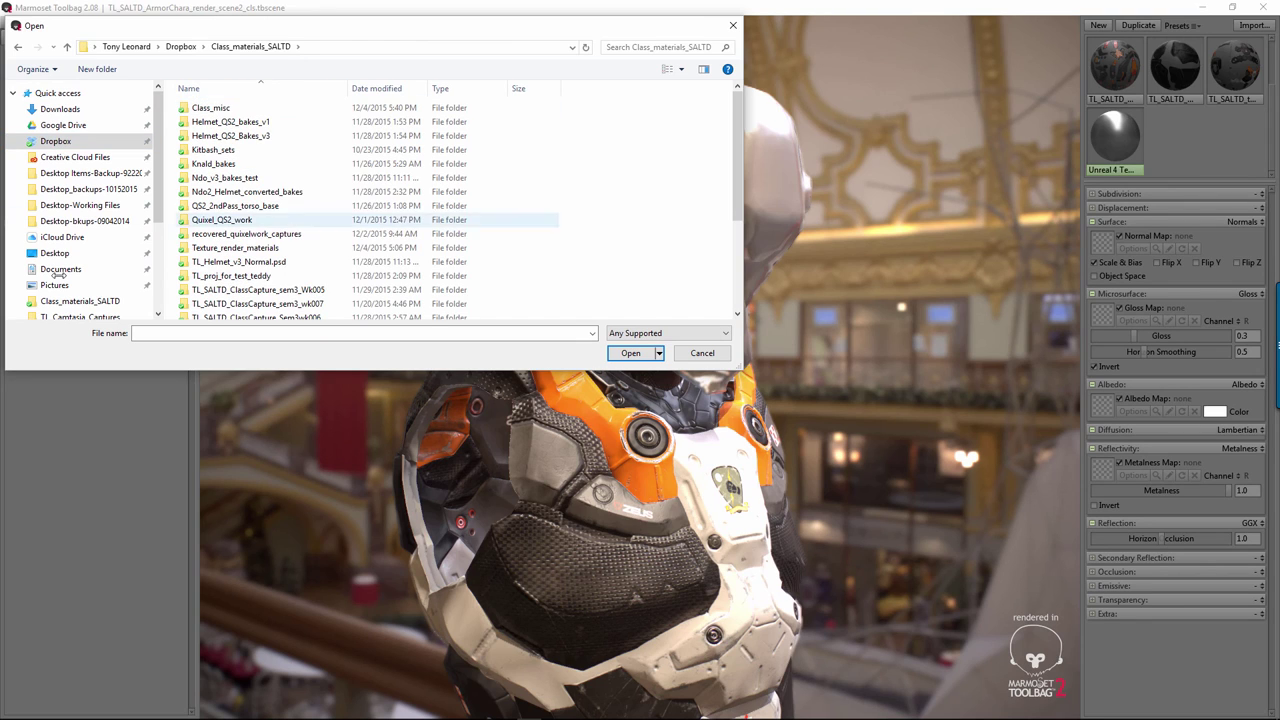
pyautogui.doubleClick(235, 247)
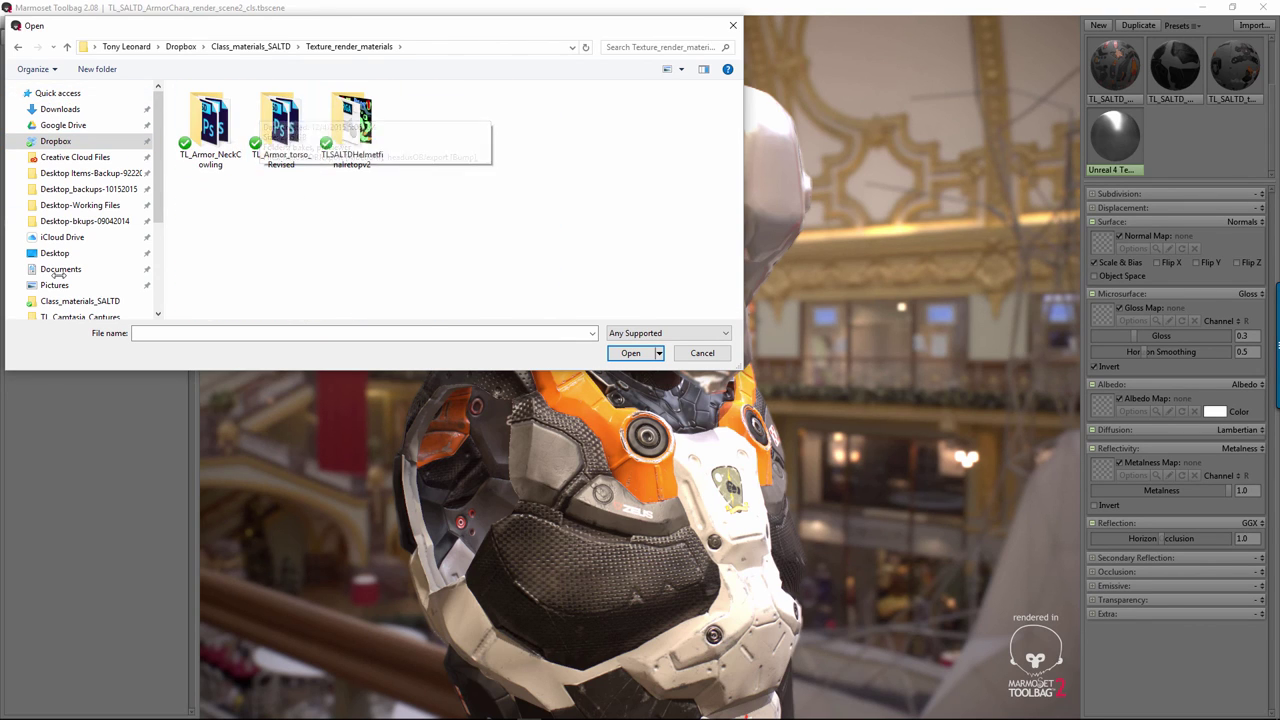
pyautogui.doubleClick(352, 125)
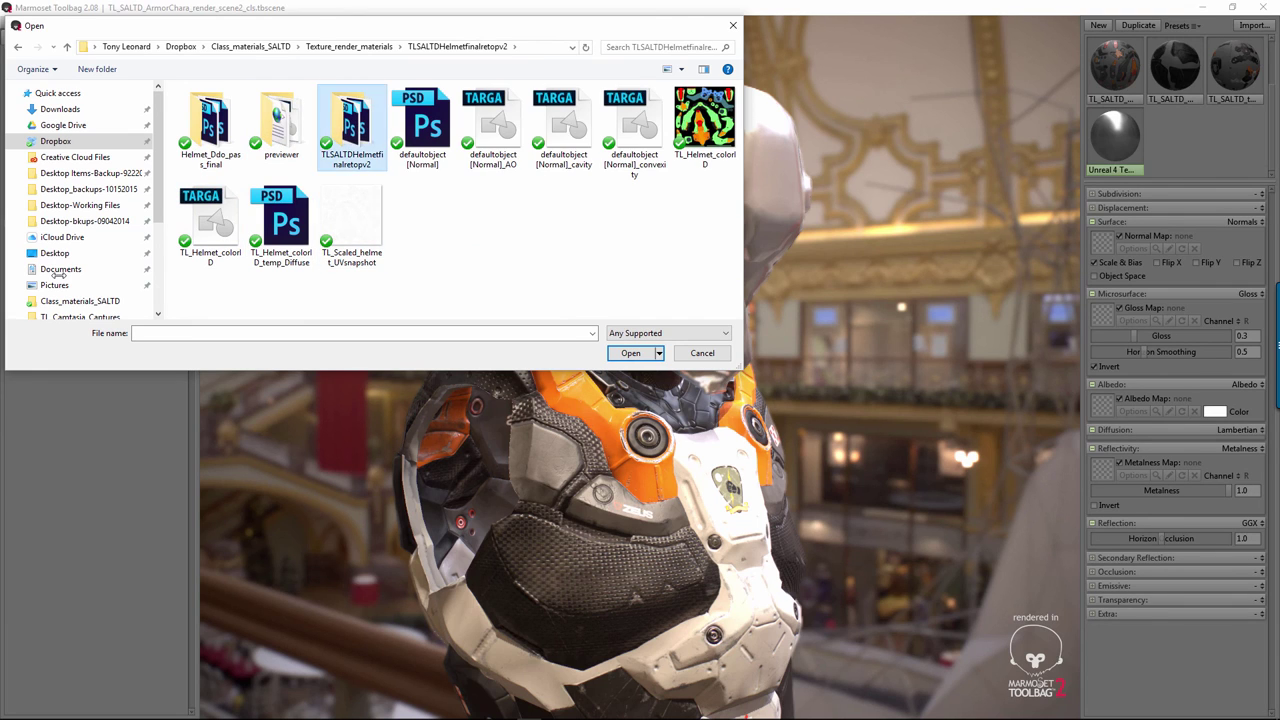
pyautogui.doubleClick(352, 125)
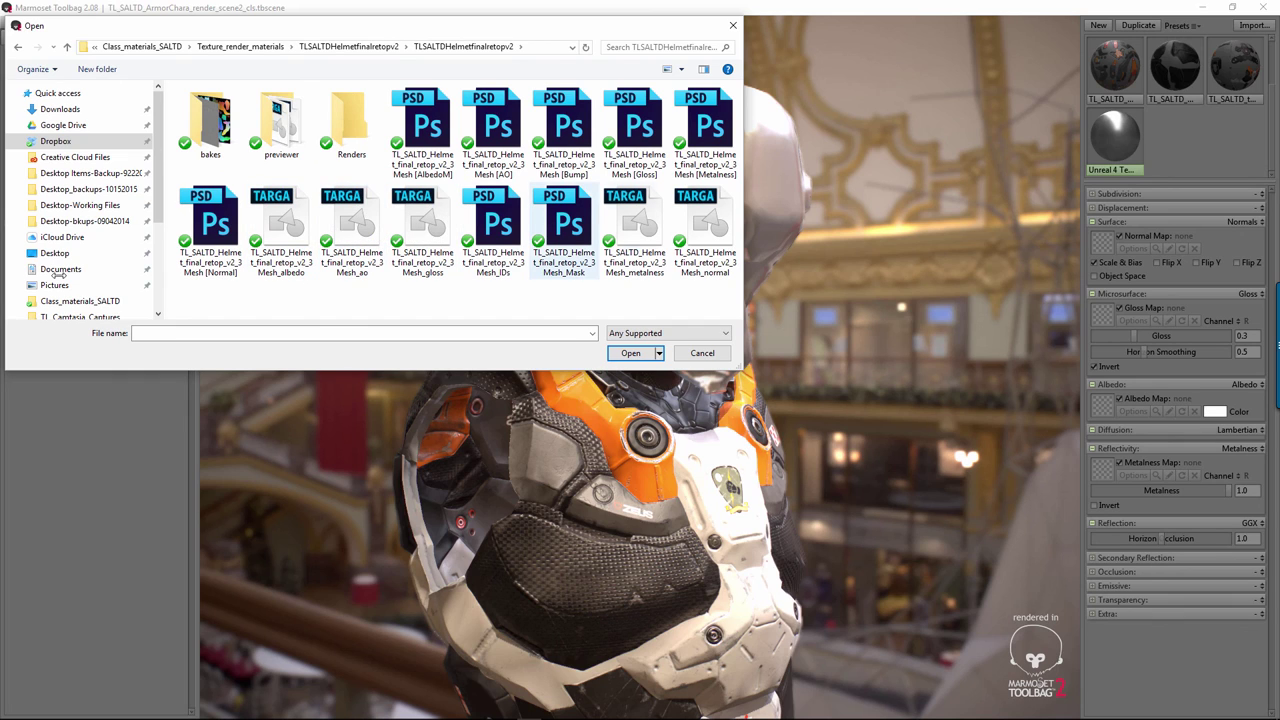
# Step: List the textures in Details view sorted by Type, widen the Name column, and select the normal TGA
pyautogui.click(681, 69)
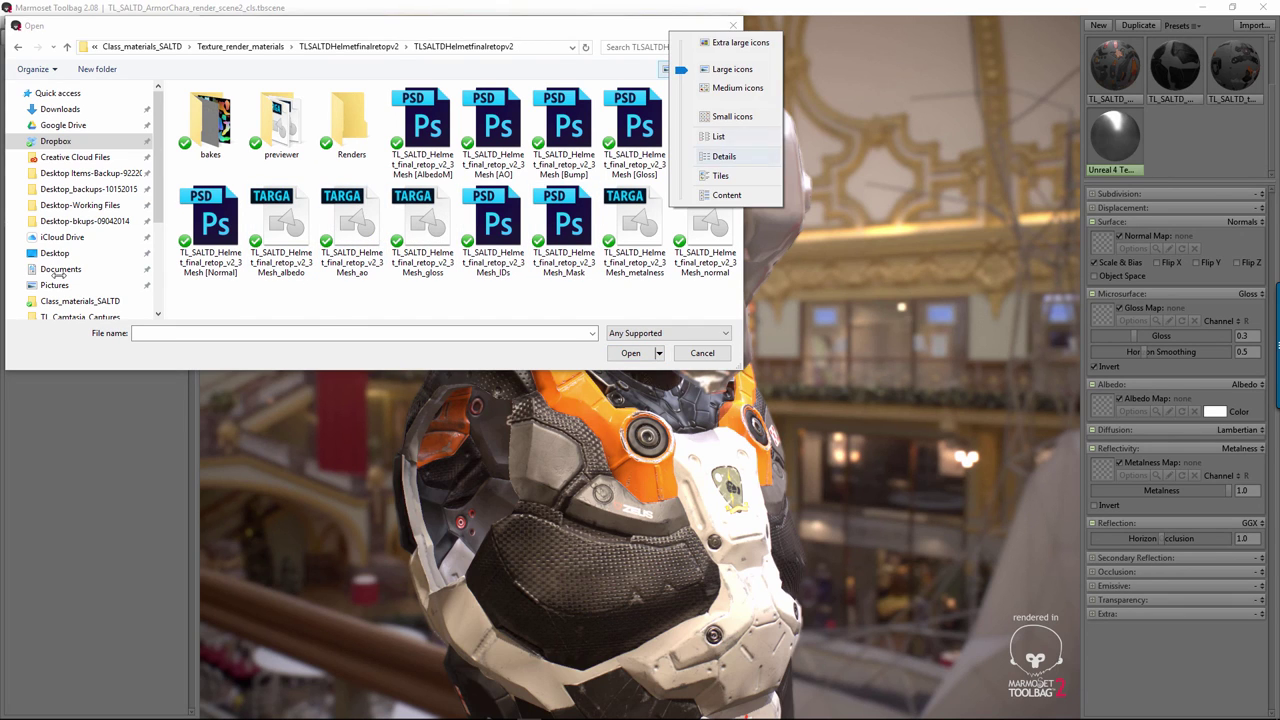
pyautogui.click(718, 136)
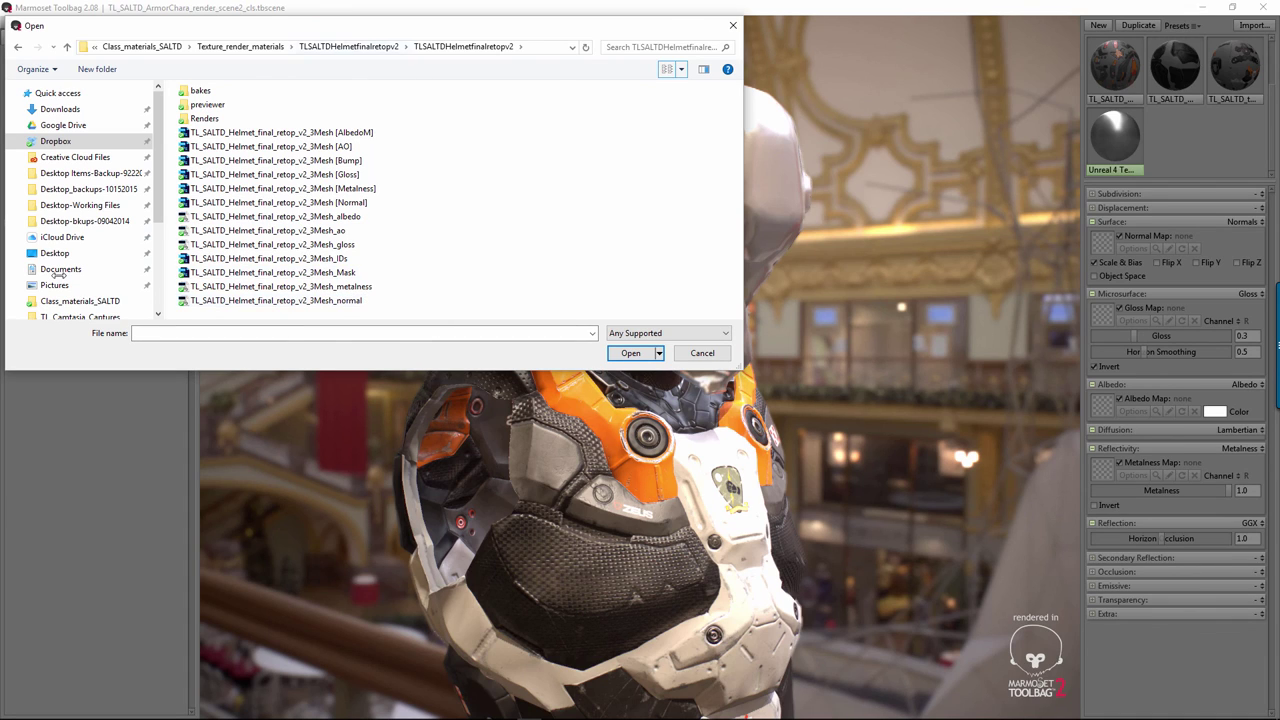
pyautogui.click(681, 69)
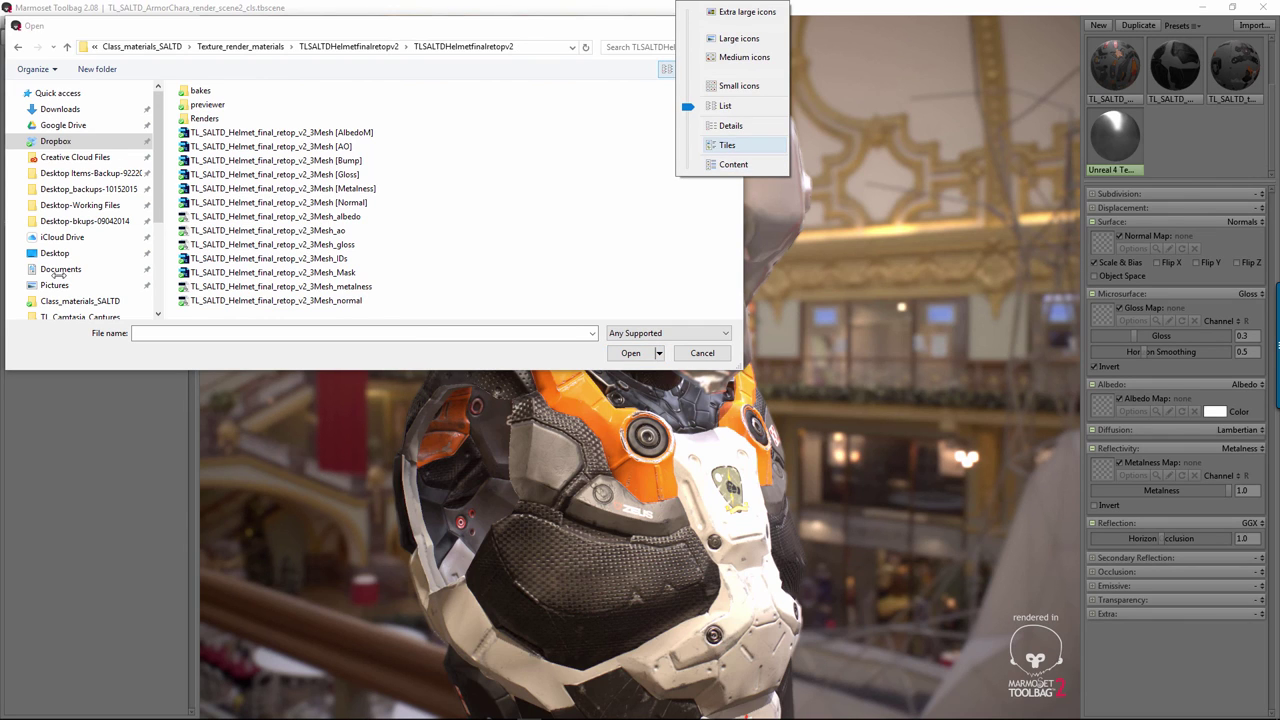
pyautogui.click(731, 125)
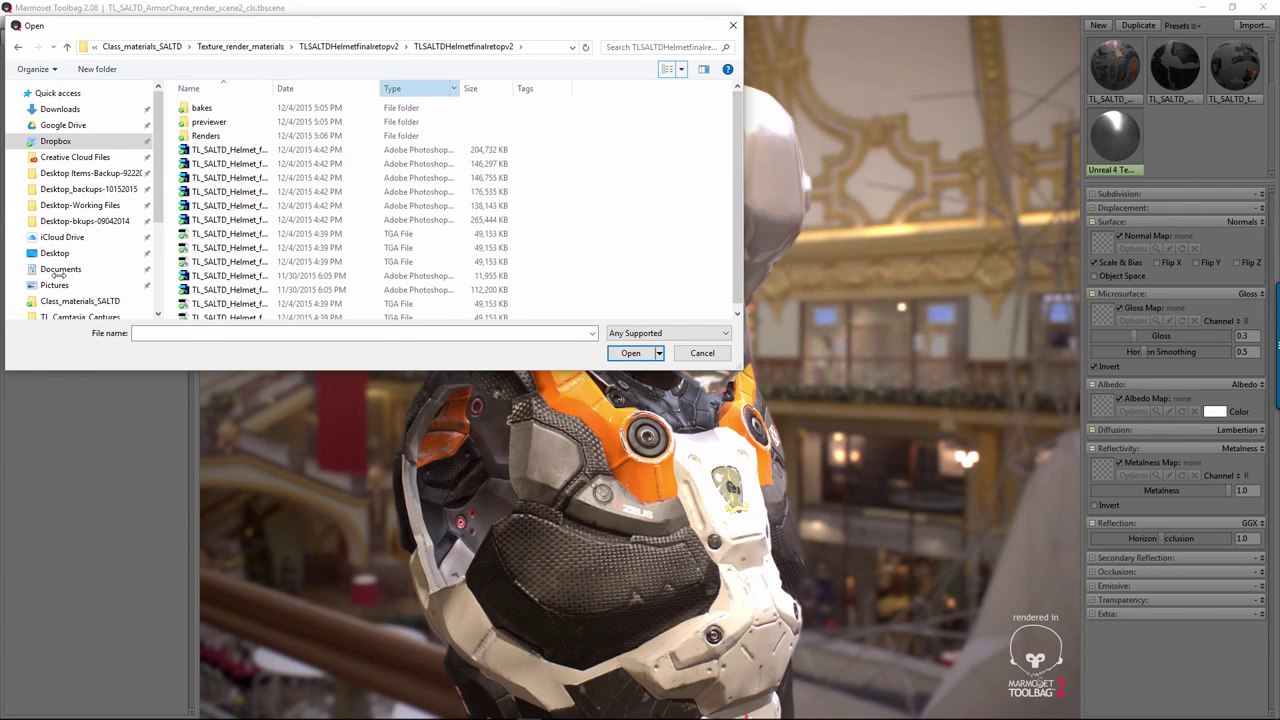
pyautogui.click(418, 88)
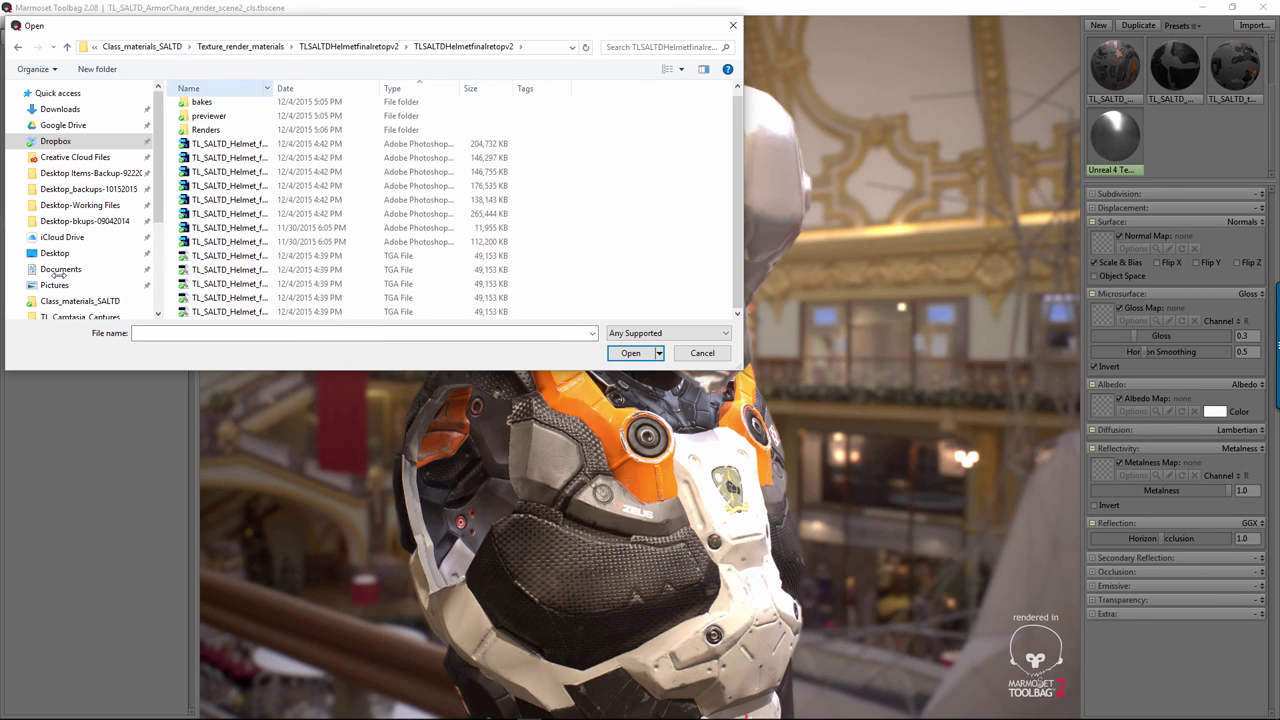
pyautogui.moveTo(272, 88); pyautogui.dragTo(388, 88)
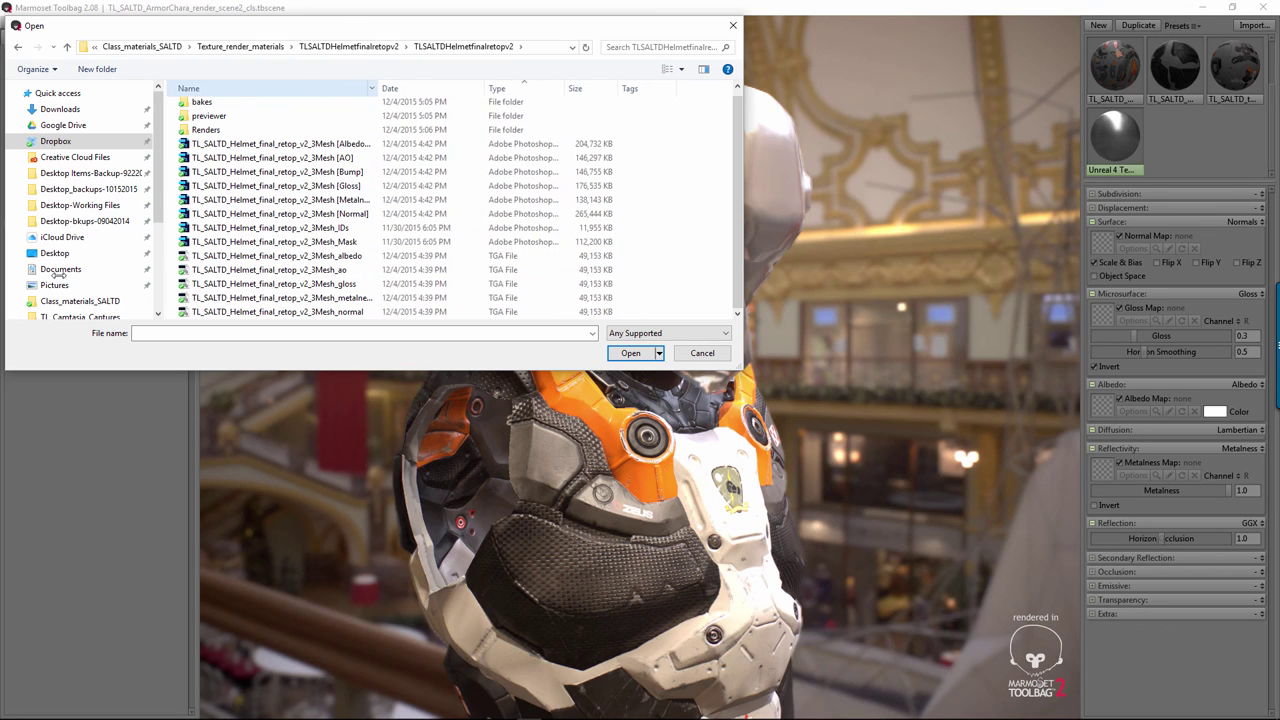
pyautogui.click(277, 311)
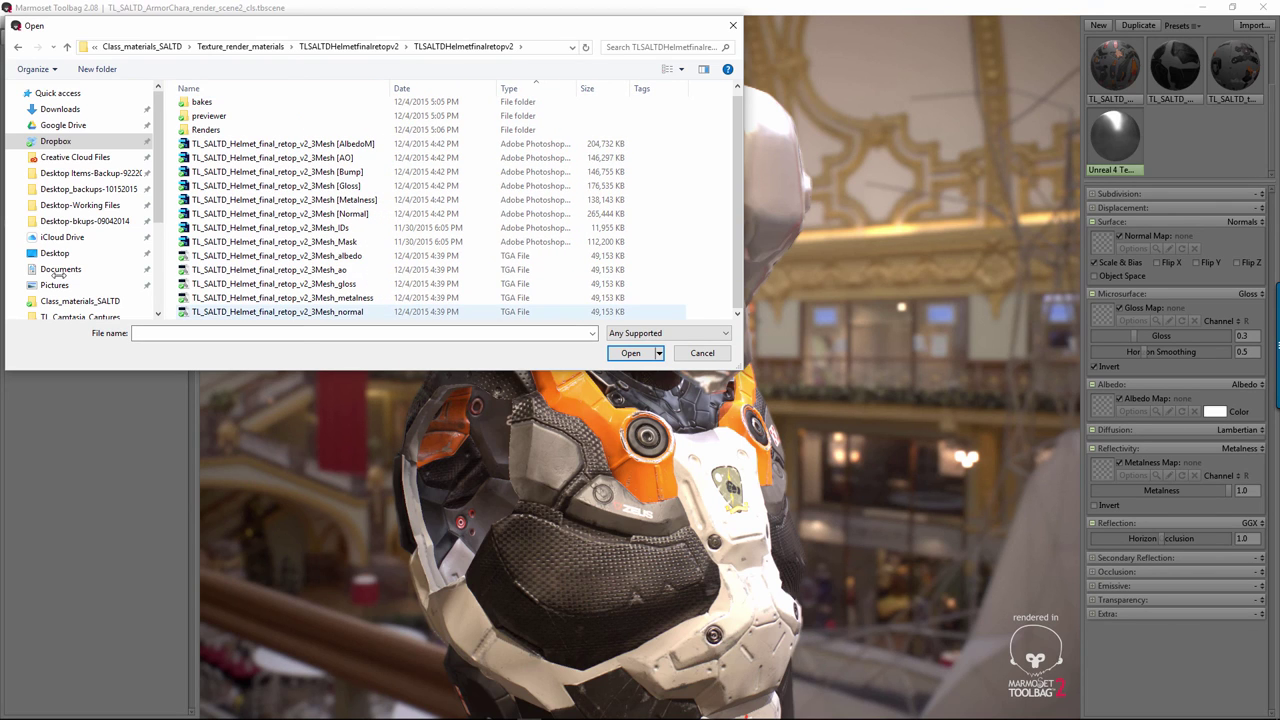
# Step: Load the normal and gloss TGA maps, then set Gloss to 0.886 and Horizon Smoothing to 0.796
pyautogui.press('Return')
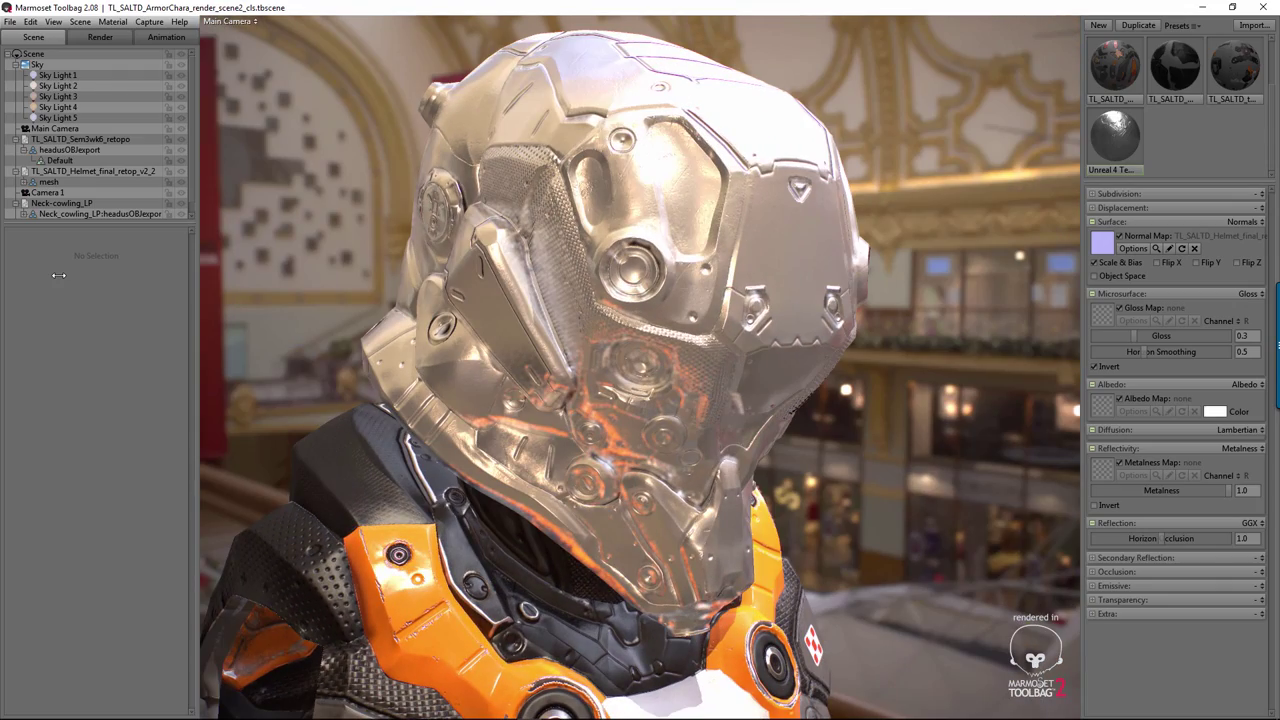
pyautogui.hotkey('ctrl', 'o')
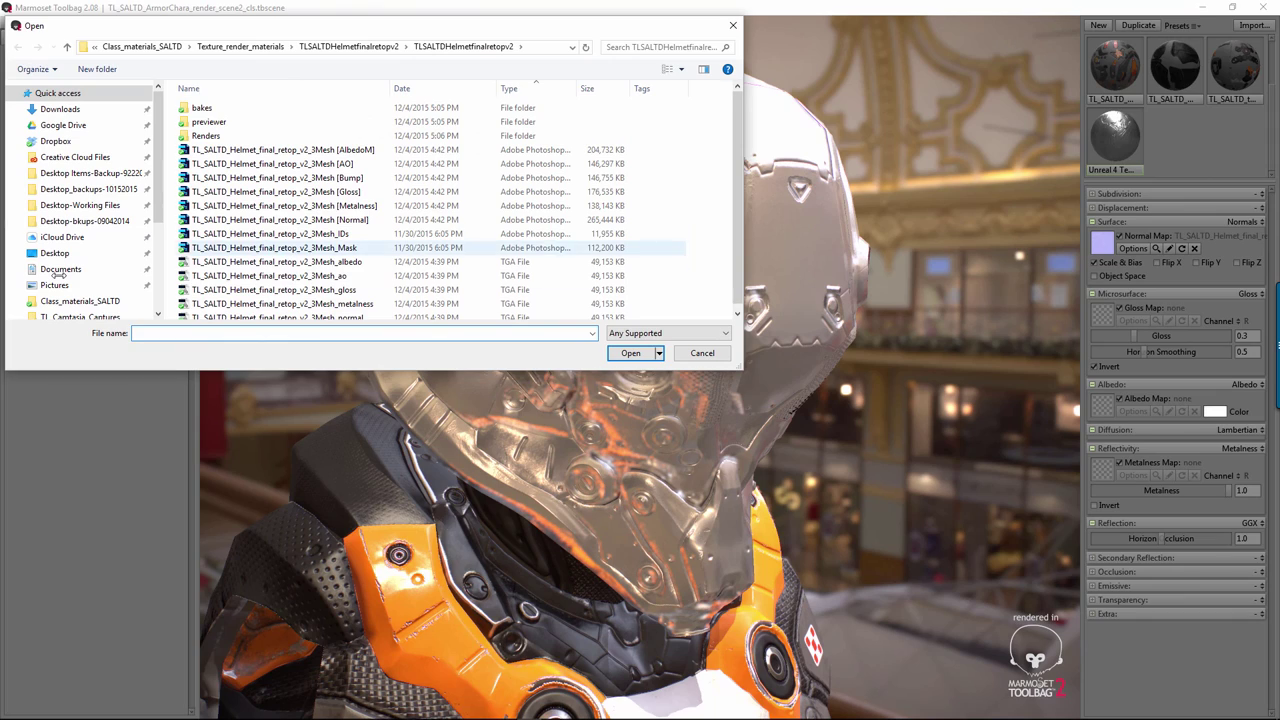
pyautogui.click(390, 284)
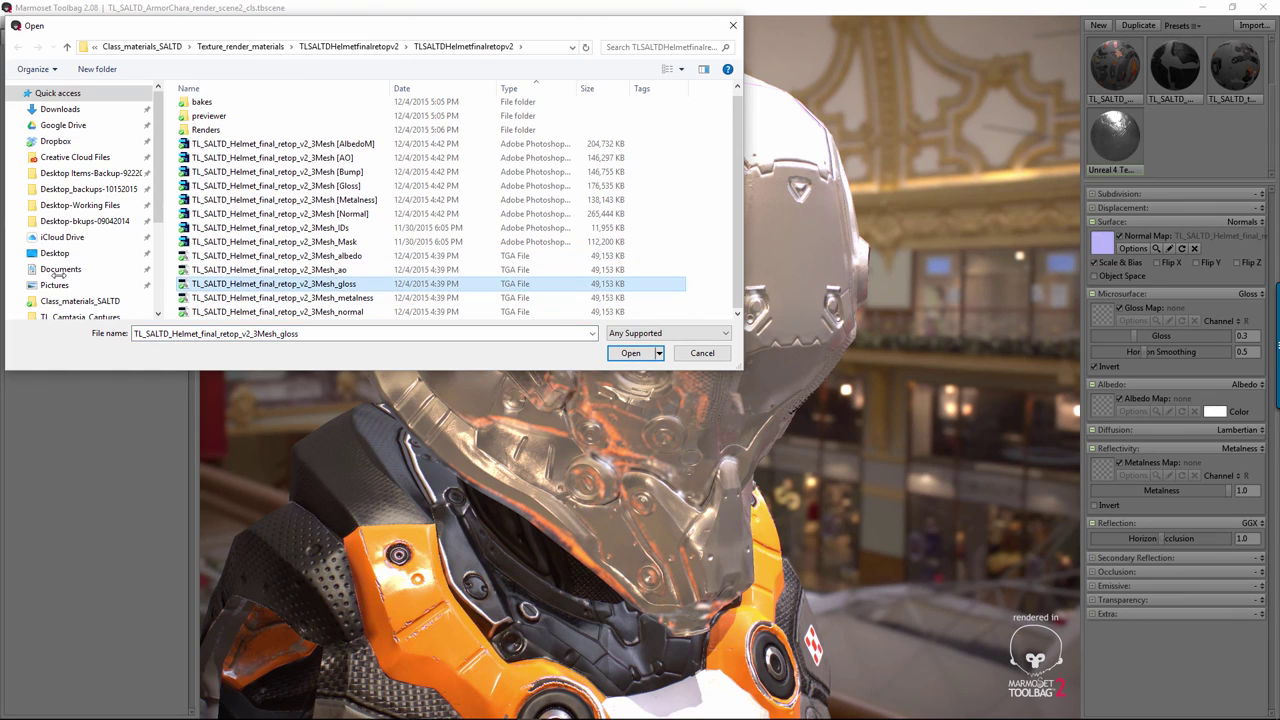
pyautogui.press('Return')
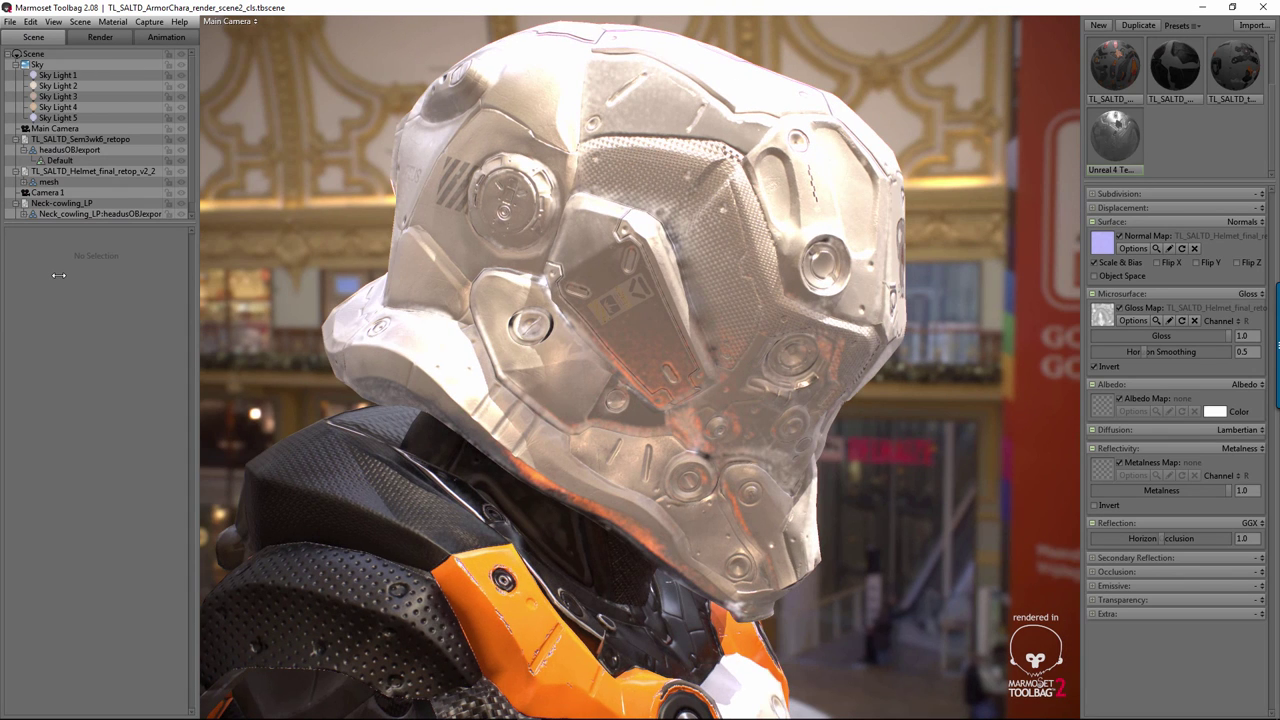
pyautogui.moveTo(1232, 336)
pyautogui.mouseDown()
pyautogui.moveTo(1197, 336)
pyautogui.moveTo(1217, 336)
pyautogui.mouseUp()
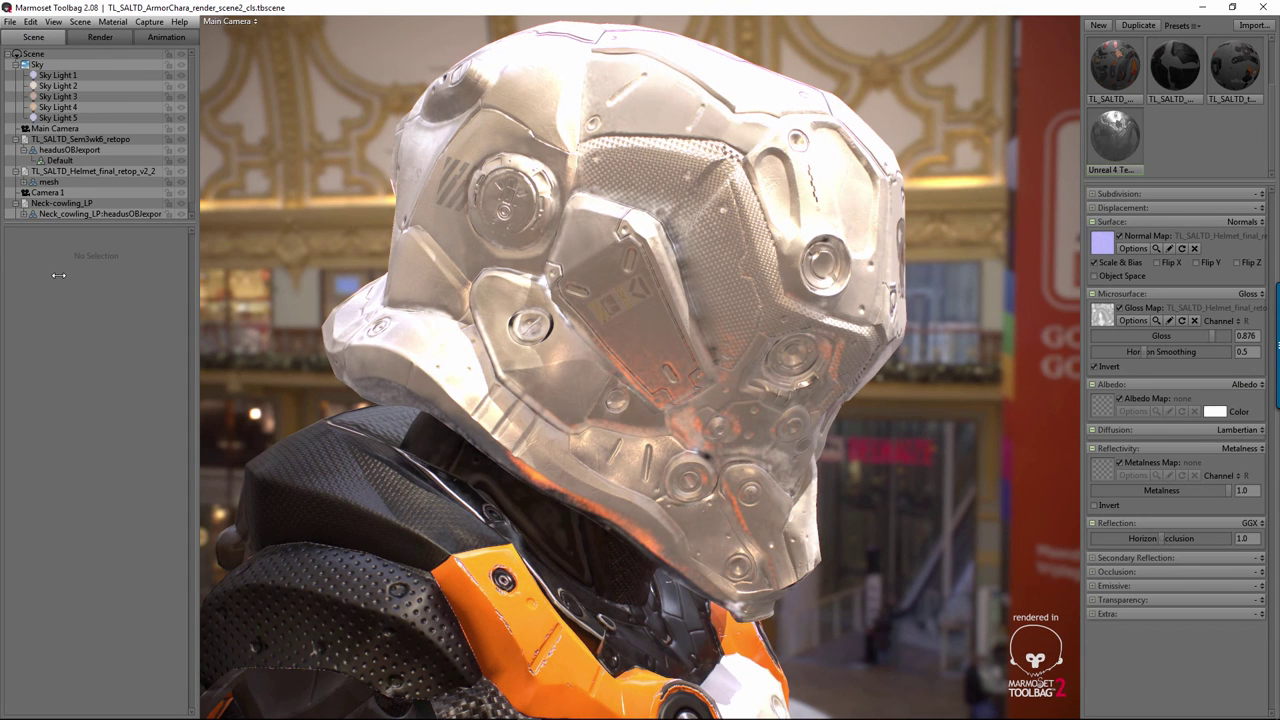
pyautogui.moveTo(1143, 351); pyautogui.dragTo(1190, 351)
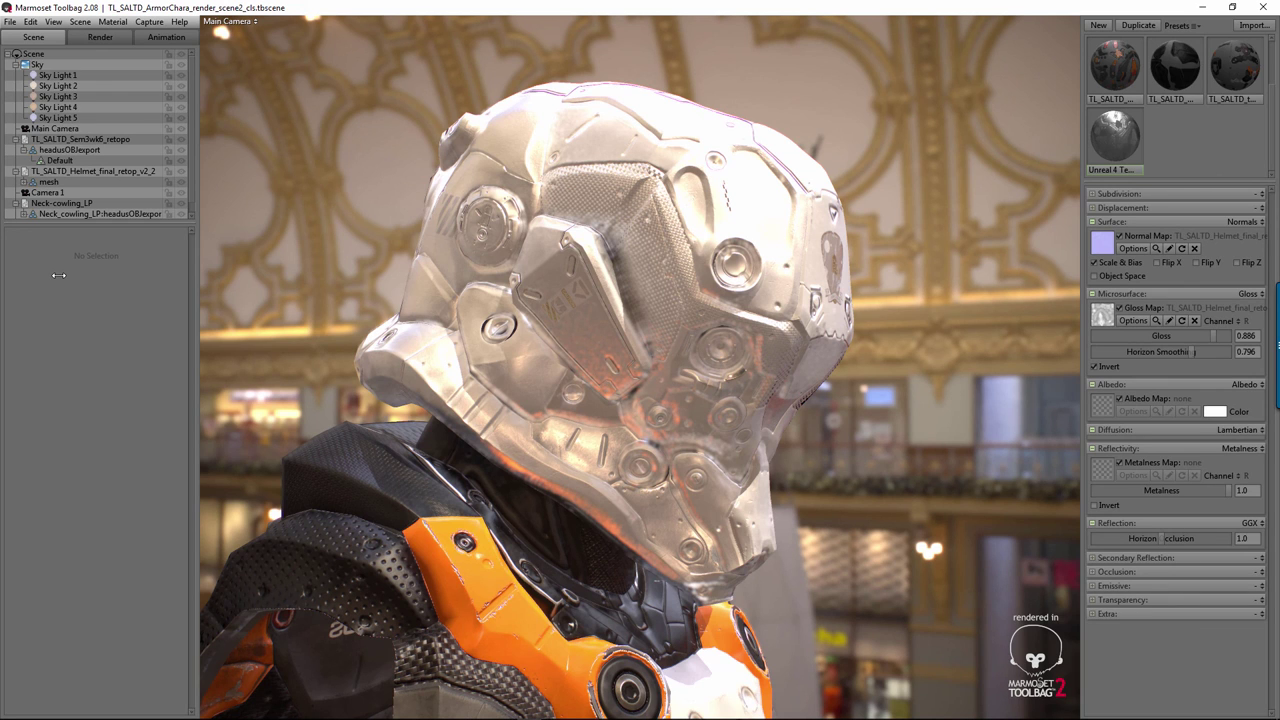
# Step: Load the _albedo TGA into the Albedo Map slot, restoring the orange, black and grey paint
pyautogui.hotkey('ctrl', 'o')
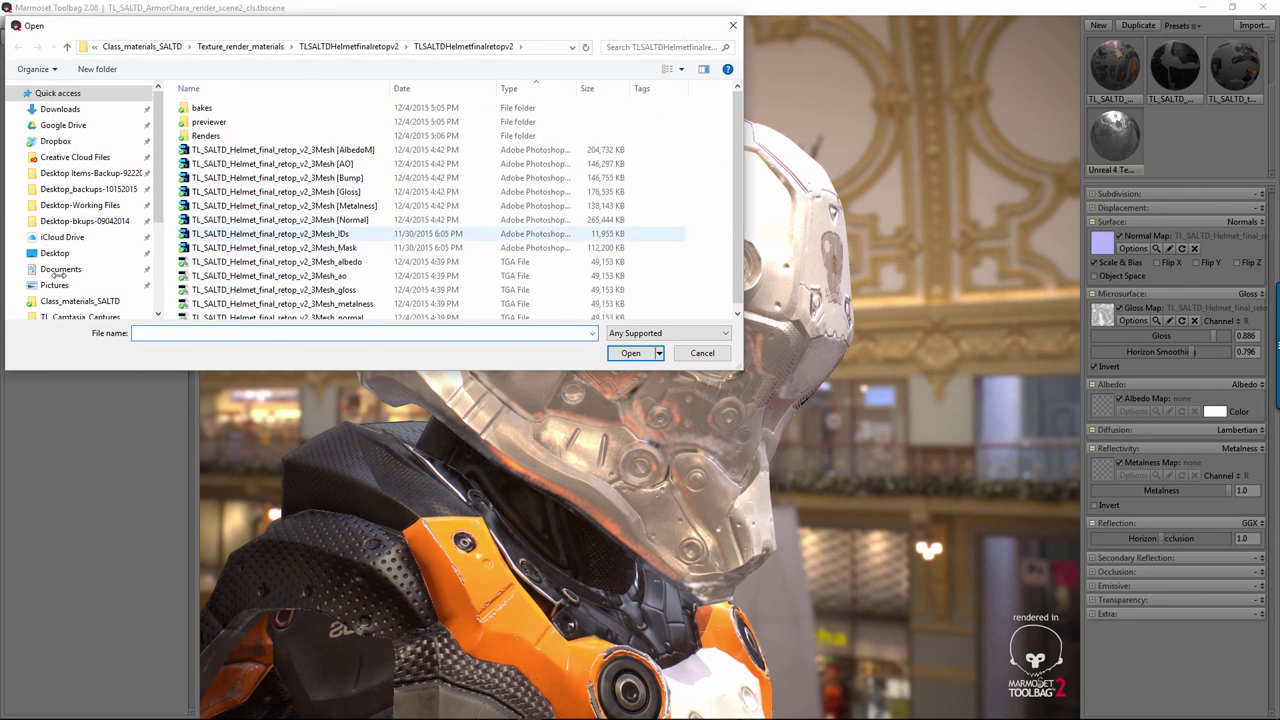
pyautogui.click(276, 261)
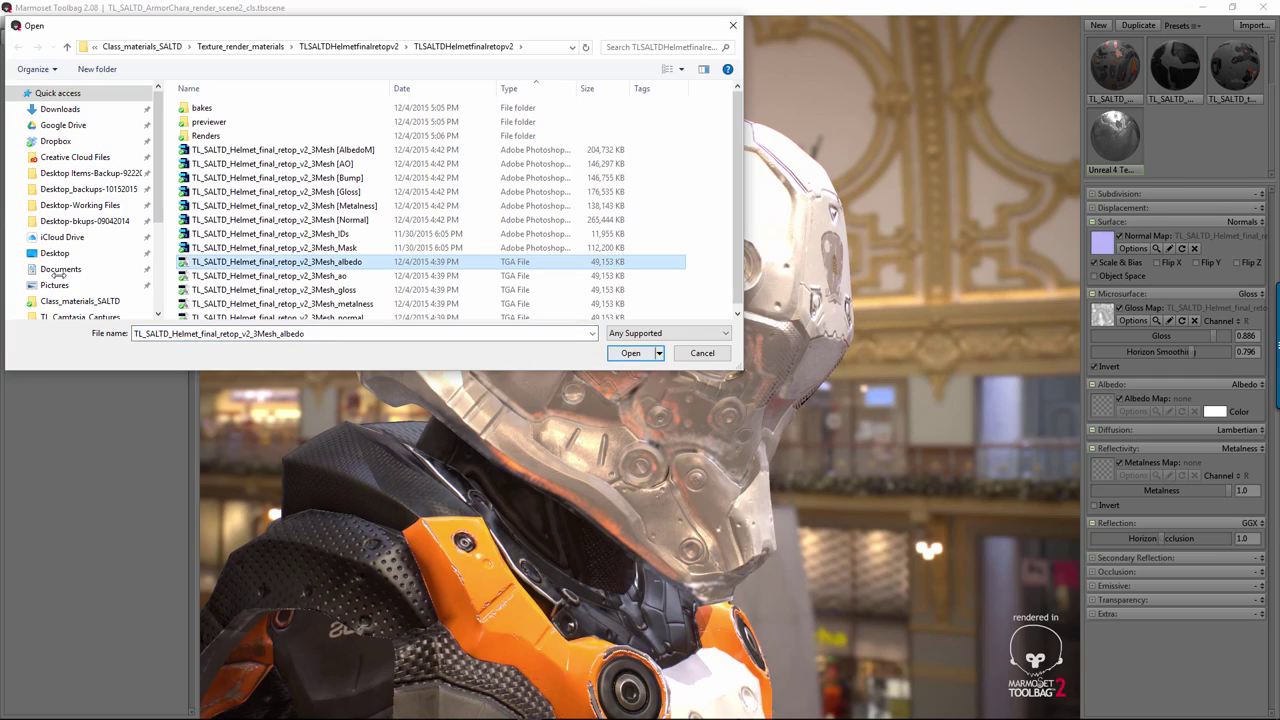
pyautogui.press('Return')
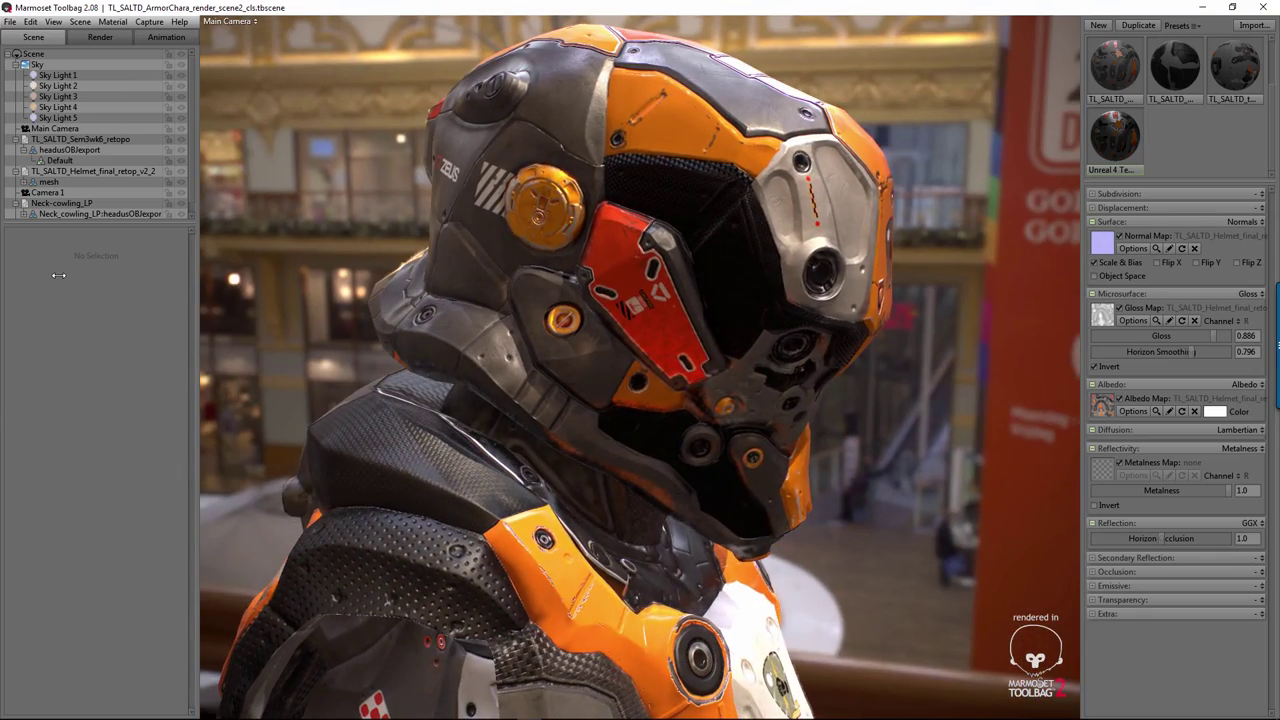
# Step: Load the _metalness TGA into the helmet material's Metalness Map slot
pyautogui.hotkey('ctrl', 'o')
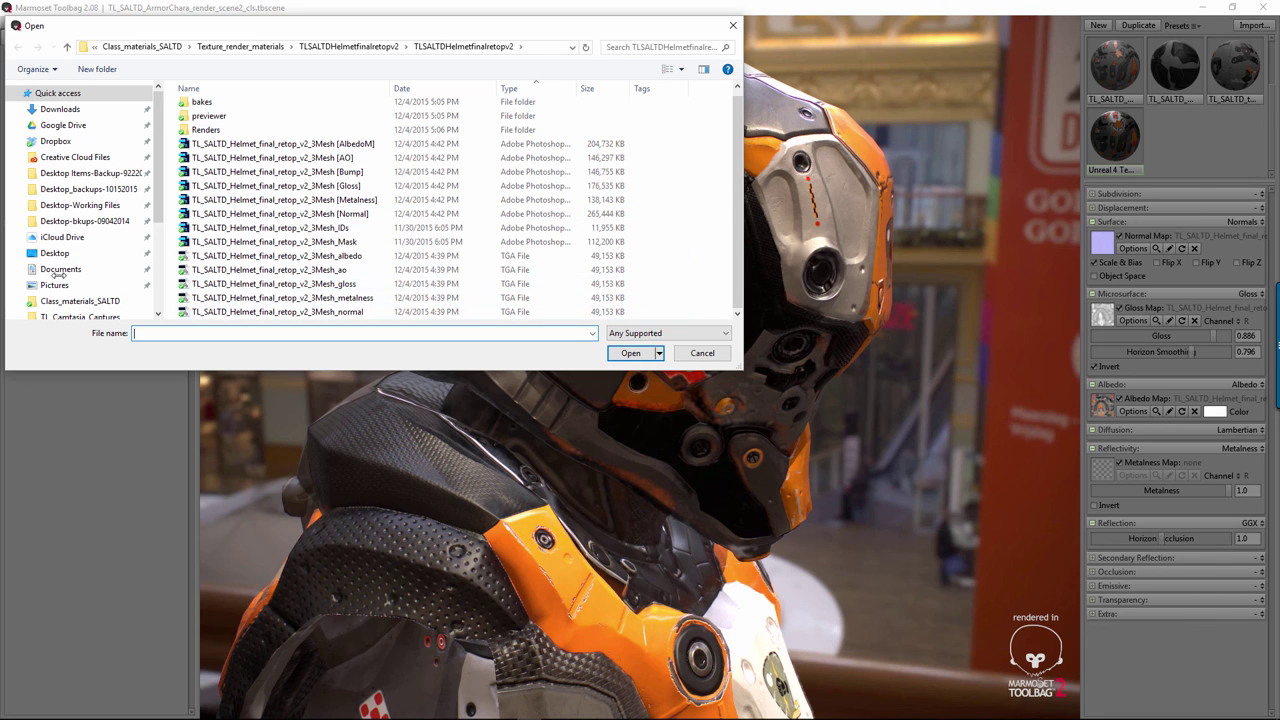
pyautogui.click(282, 297)
pyautogui.press('Return')
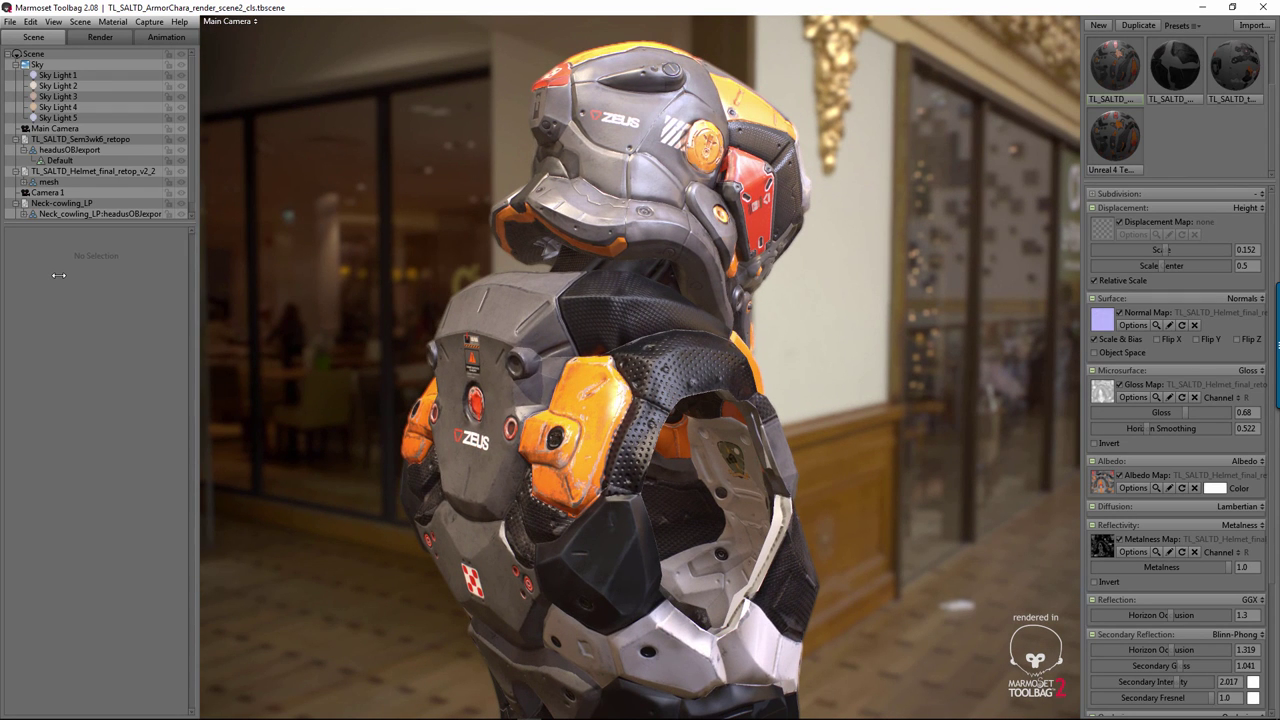
# Step: Select Fog 1, raise its max opacity to 0.482, and blur the sky behind the bust
pyautogui.scroll(-1, 95, 150)
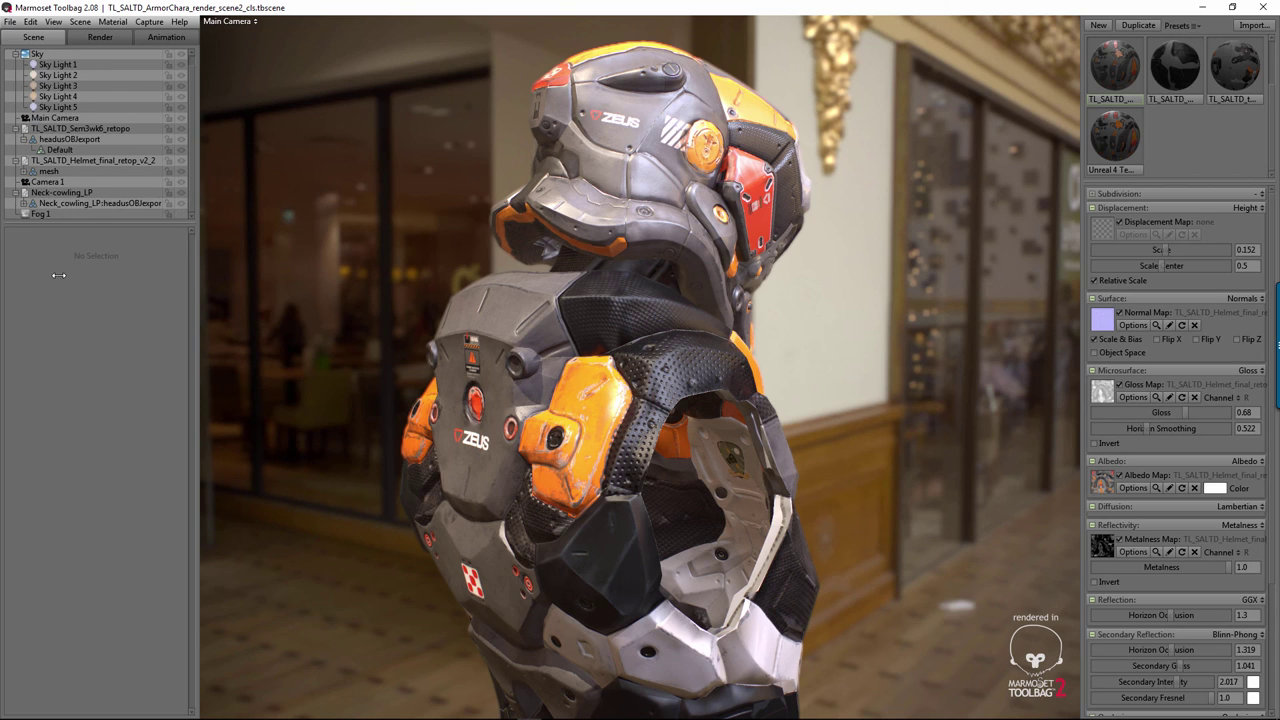
pyautogui.click(40, 214)
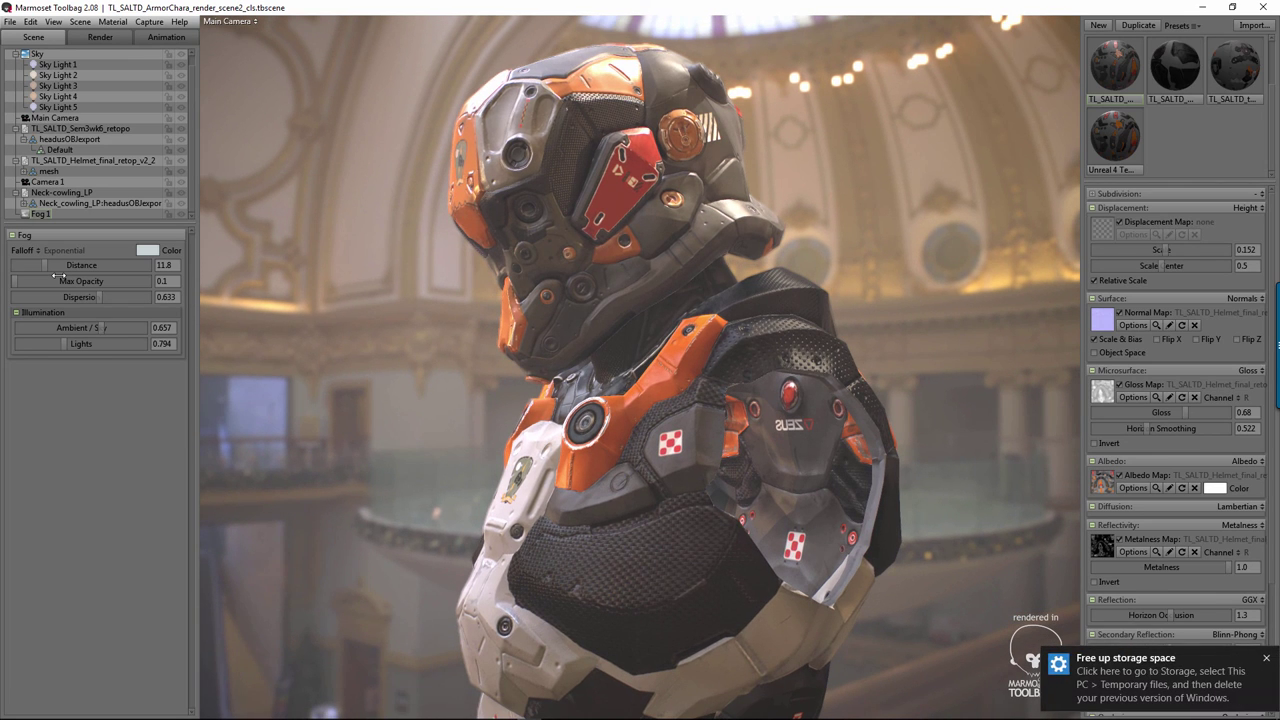
pyautogui.moveTo(58, 280)
pyautogui.mouseDown()
pyautogui.moveTo(72, 280)
pyautogui.moveTo(59, 277)
pyautogui.mouseUp()
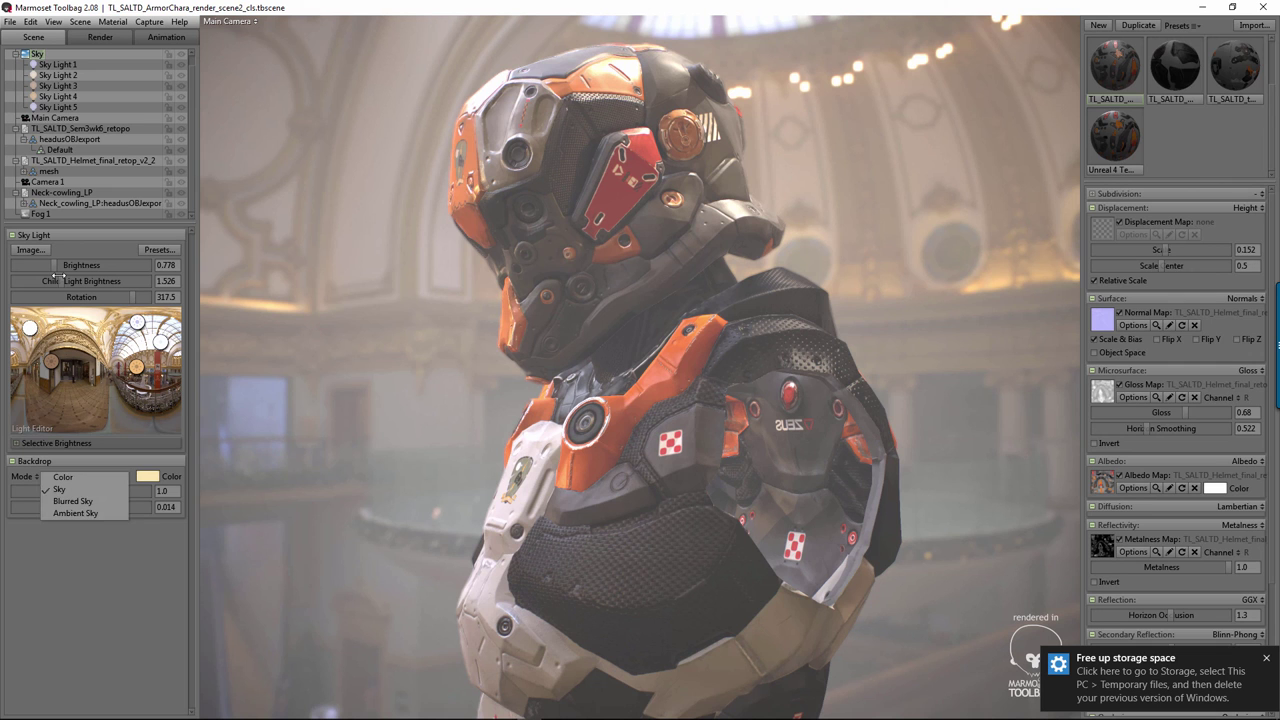
pyautogui.click(72, 501)
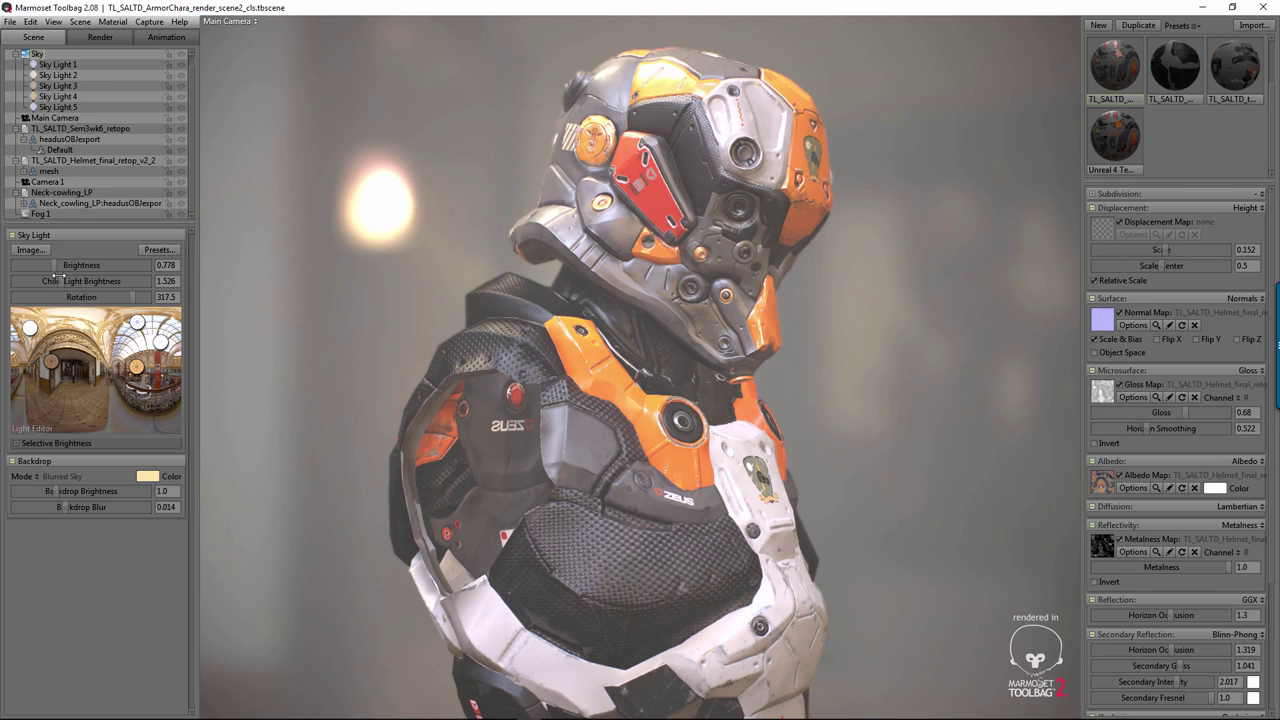
# Step: Bring Fog 1's max opacity down to 0.189
pyautogui.press('End')
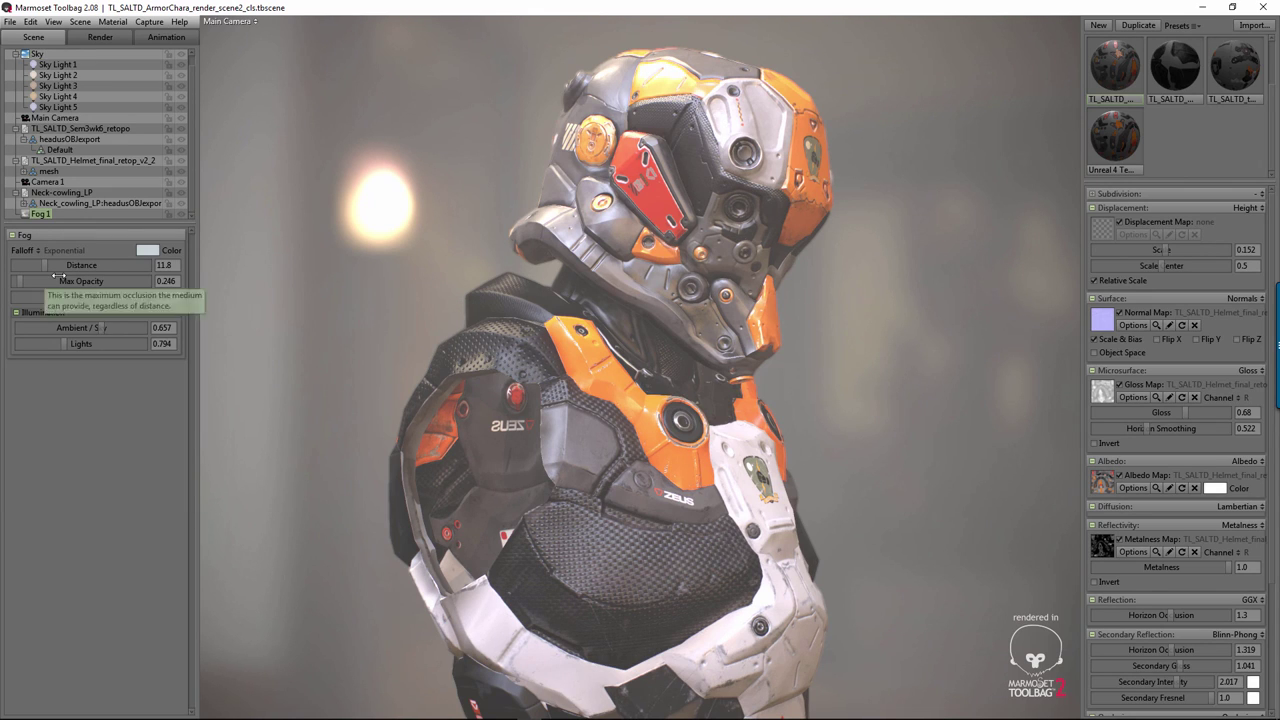
pyautogui.moveTo(58, 276); pyautogui.dragTo(58, 276)
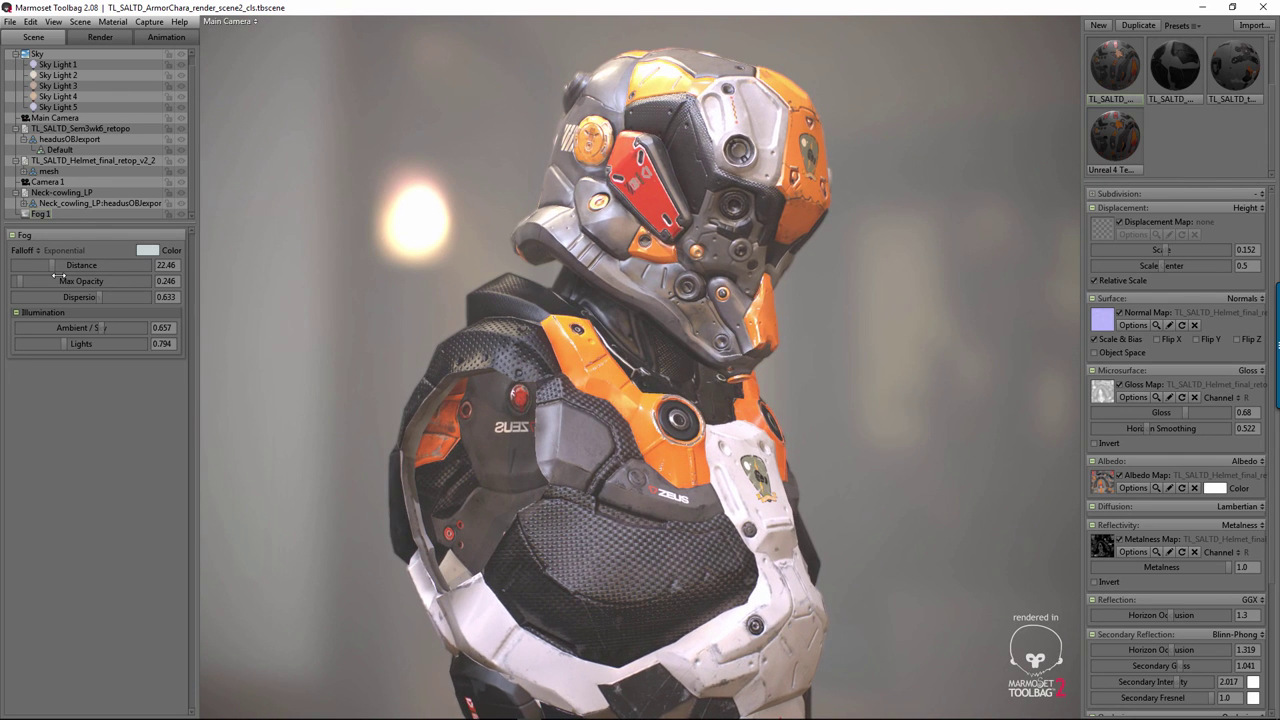
pyautogui.moveTo(58, 277); pyautogui.dragTo(58, 277)
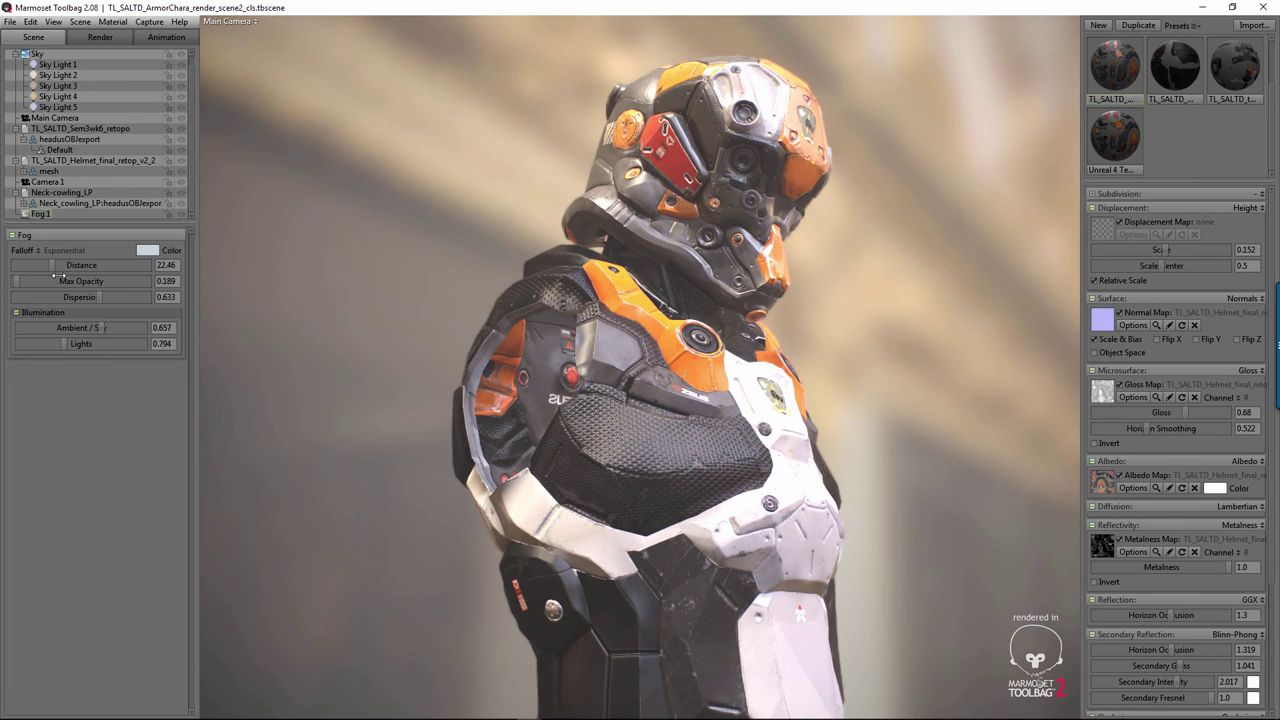
# Step: Switch the viewport to Camera 1 and show the Render settings
pyautogui.click(229, 21)
pyautogui.click(290, 34)
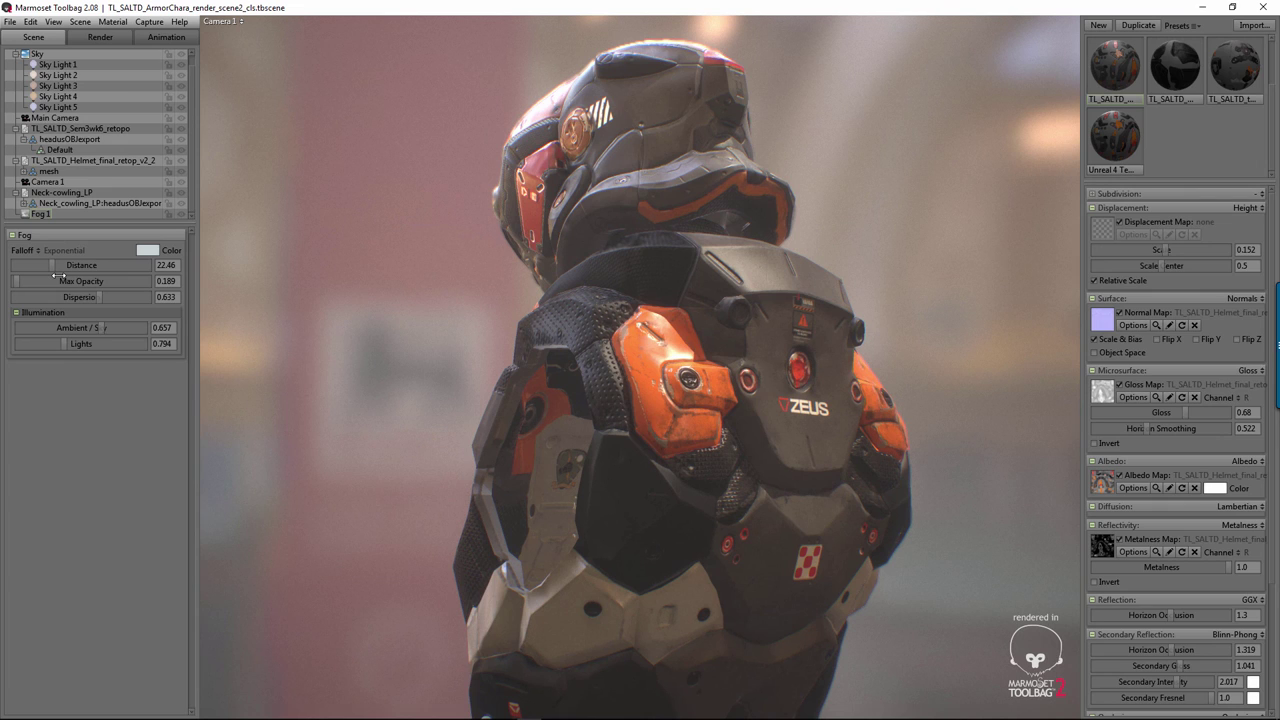
pyautogui.hotkey('ctrl', '2')
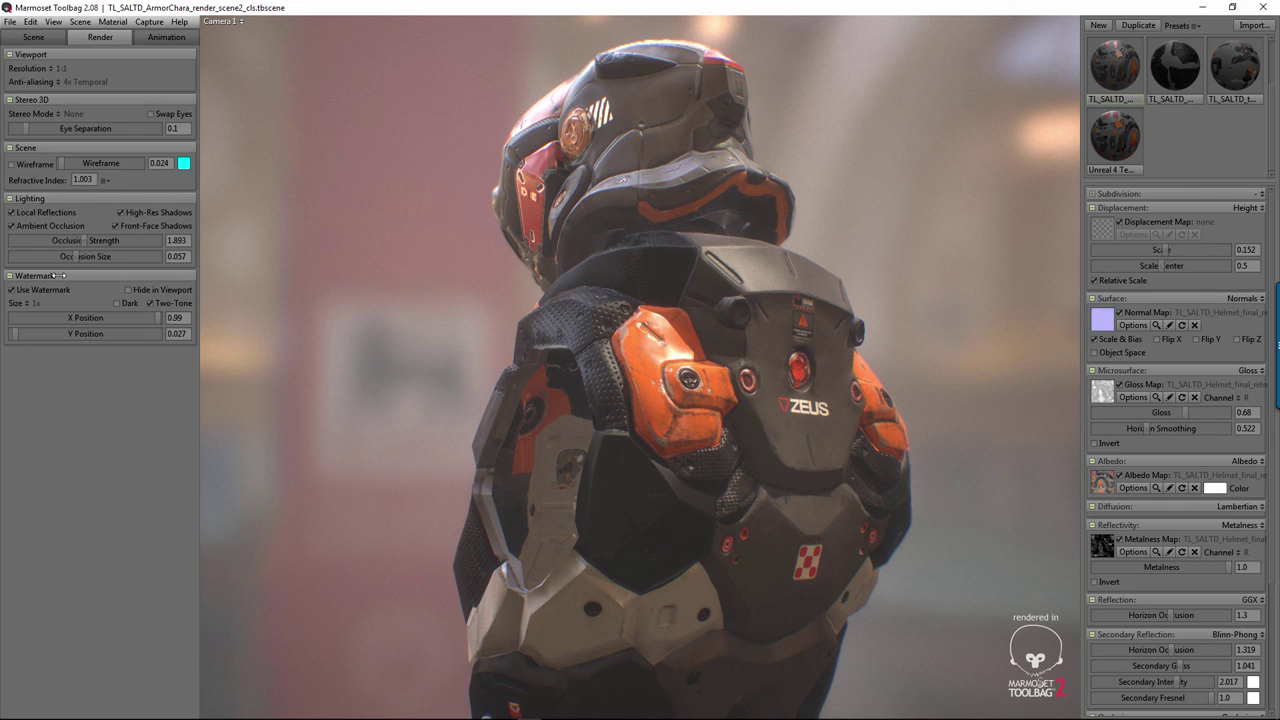
pyautogui.click(55, 68)
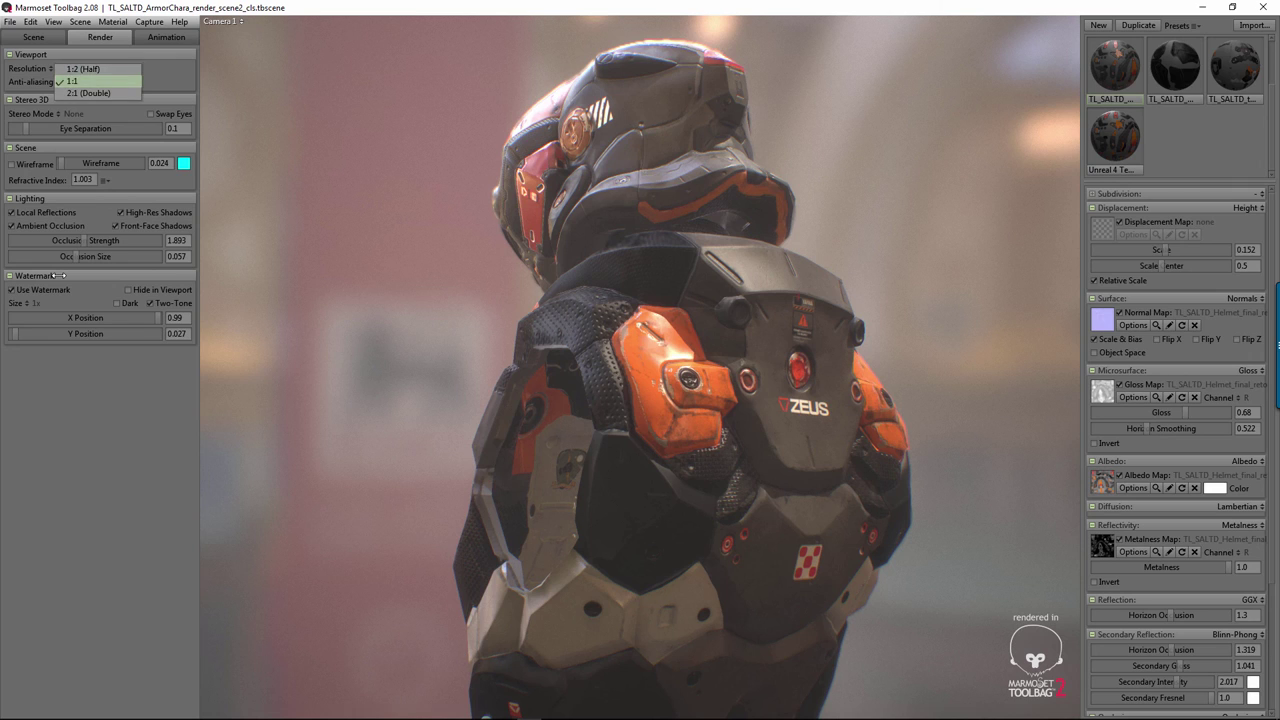
pyautogui.press('Down')
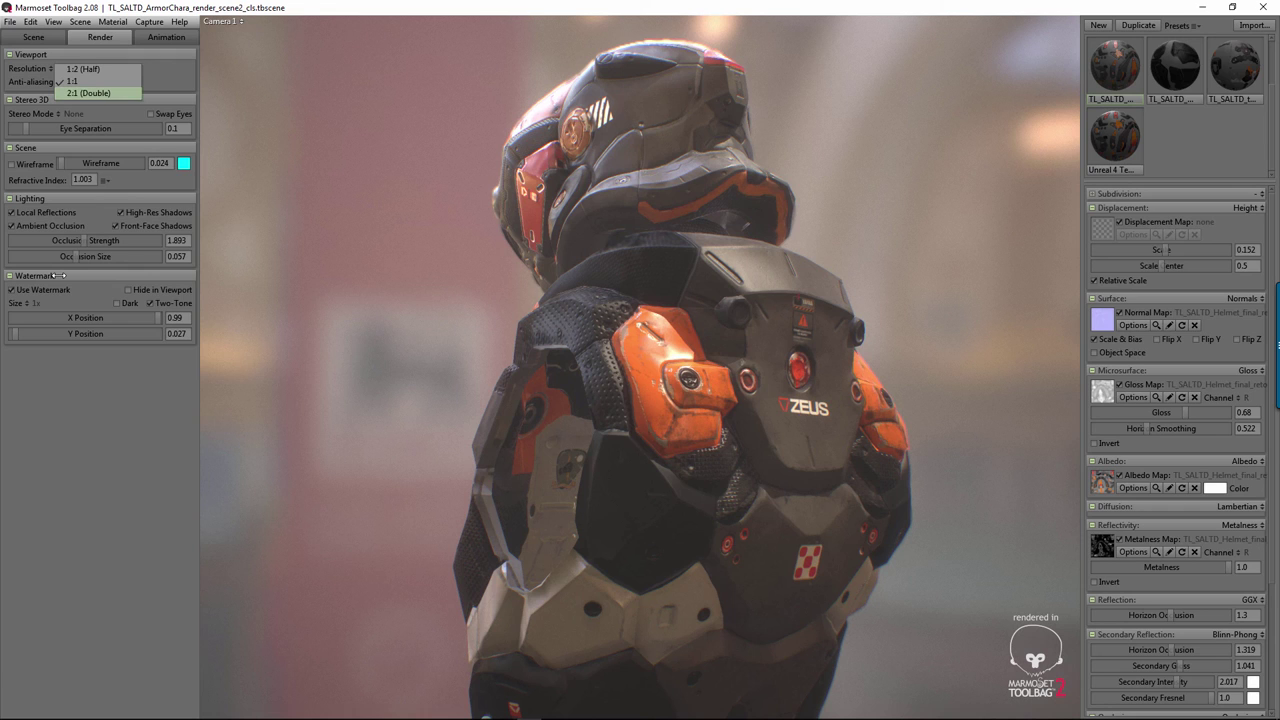
pyautogui.press('Return')
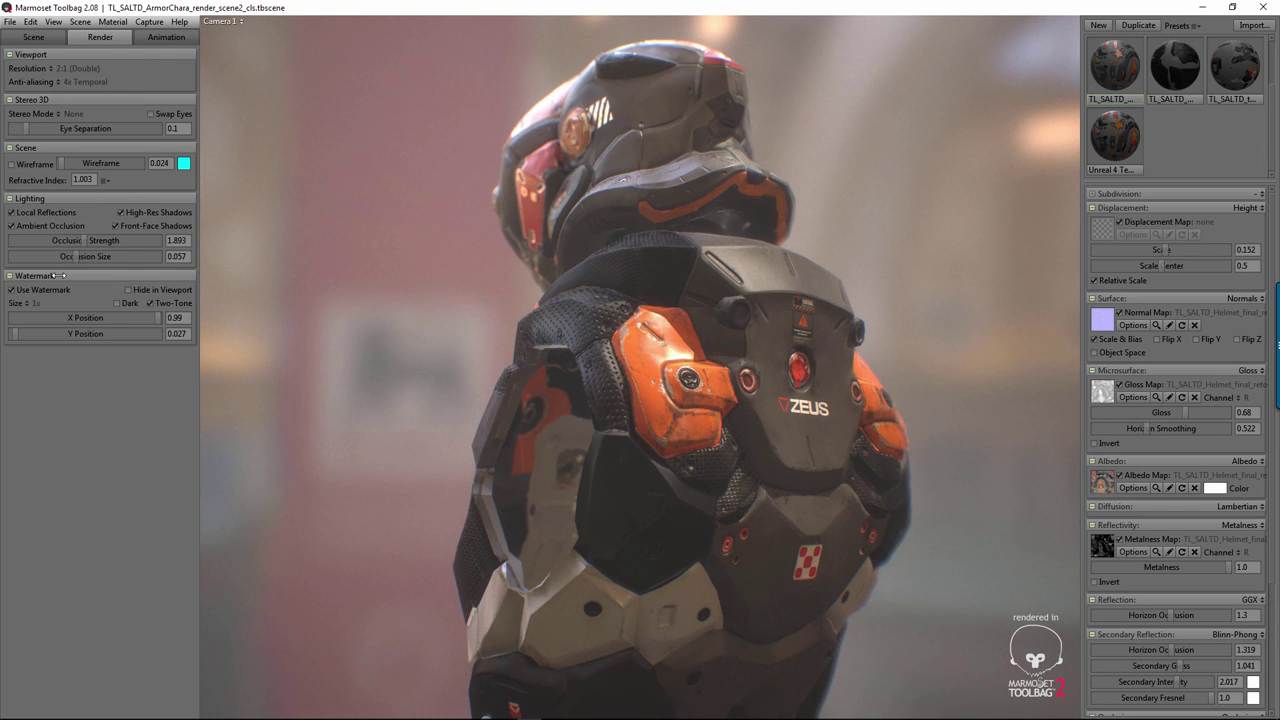
pyautogui.press('Tab')
pyautogui.press('space')
pyautogui.press('Down')
pyautogui.press('Down')
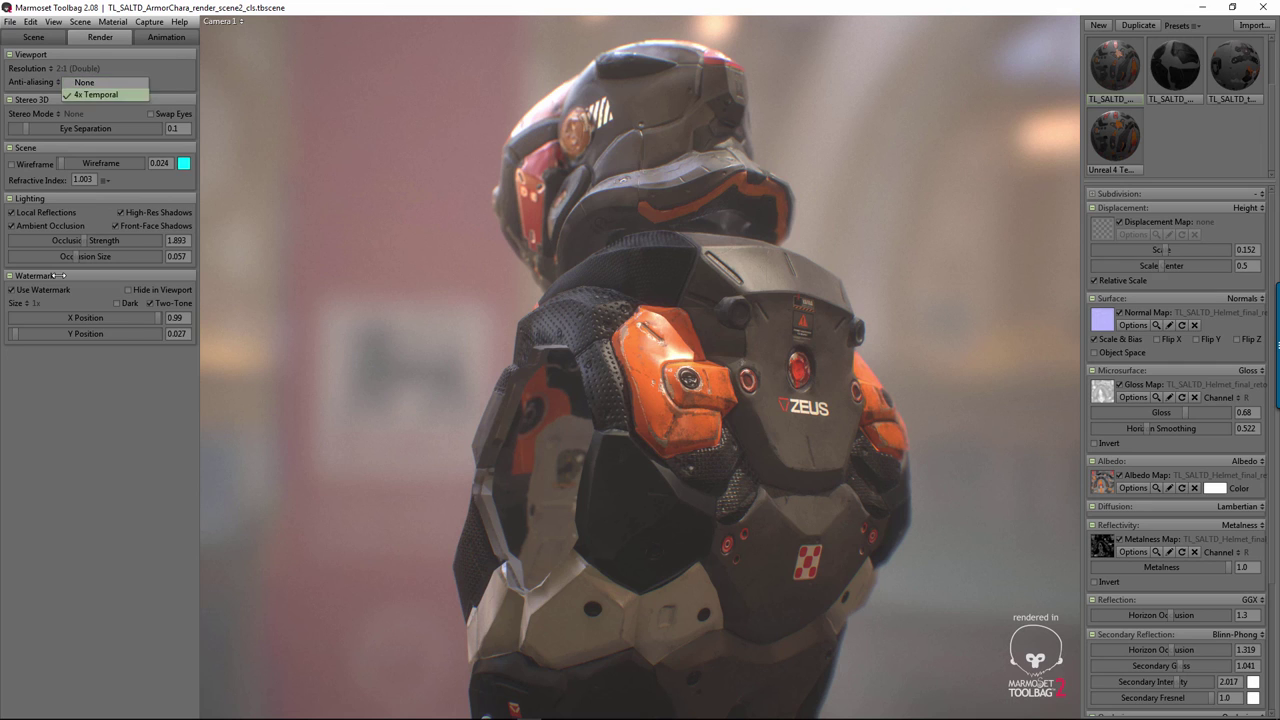
pyautogui.press('Up')
pyautogui.press('Down')
pyautogui.press('Return')
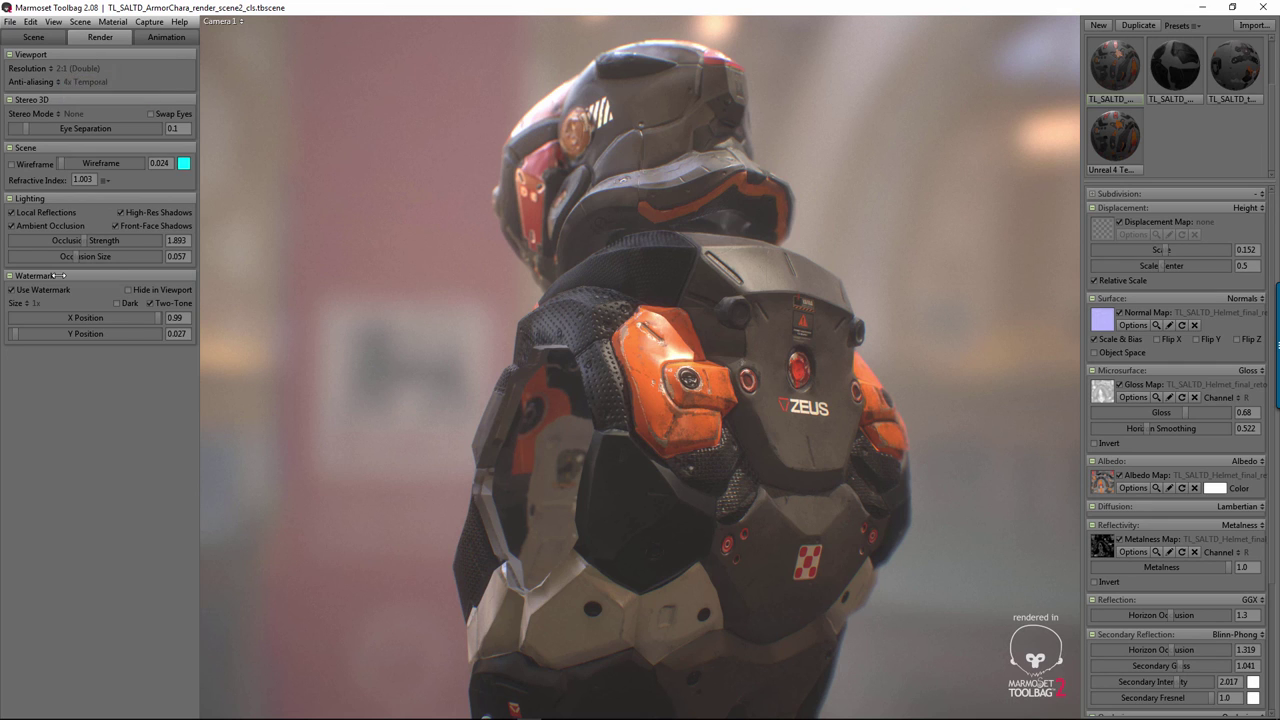
pyautogui.press('space')
pyautogui.press('Up')
pyautogui.press('Return')
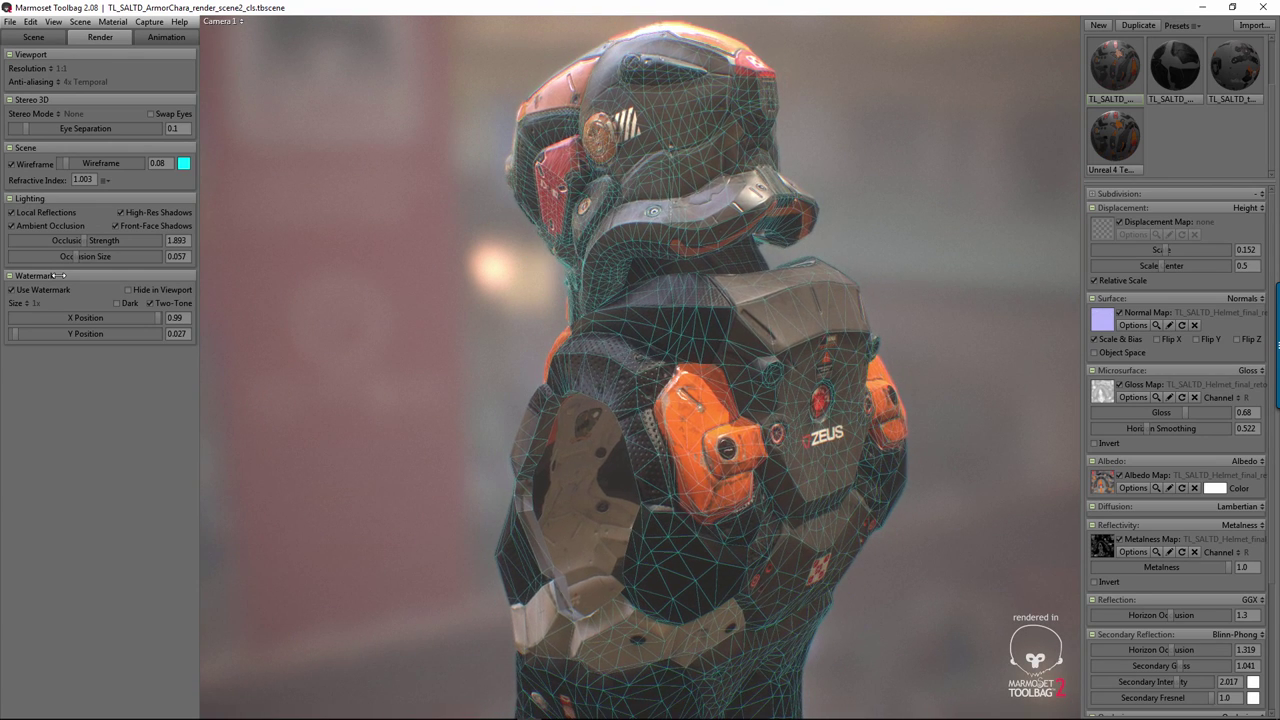
# Step: Orbit to the bust's left profile to check the cyan 0.08 wireframe
pyautogui.moveTo(520, 470); pyautogui.dragTo(530, 434)
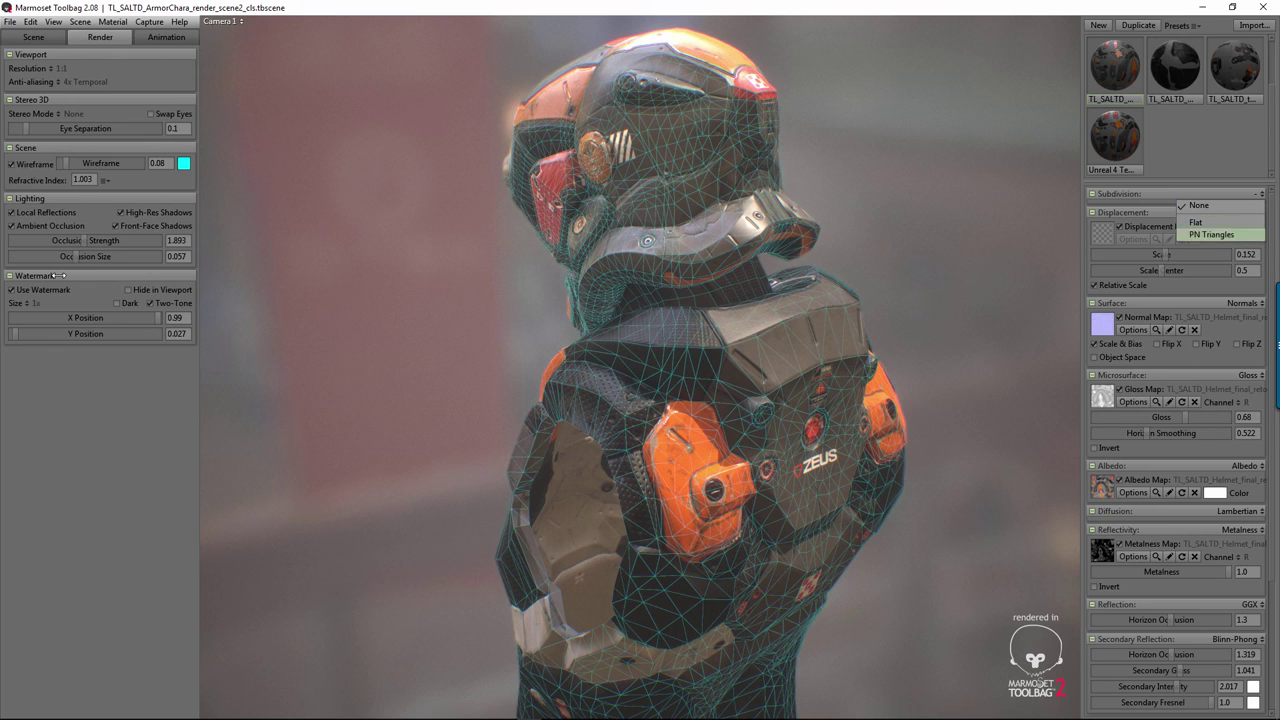
pyautogui.click(1210, 222)
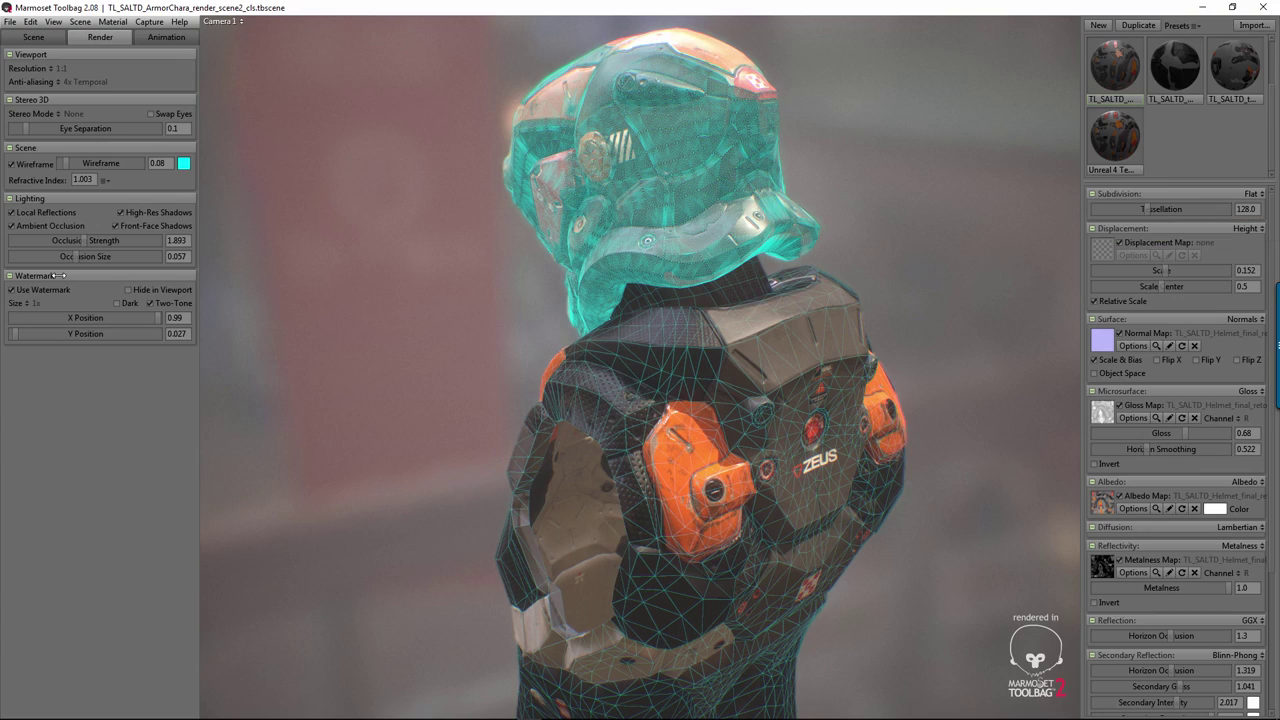
pyautogui.moveTo(600, 330); pyautogui.dragTo(59, 275)
pyautogui.moveTo(59, 275); pyautogui.dragTo(59, 275, button='right')
pyautogui.moveTo(59, 275); pyautogui.dragTo(59, 275)
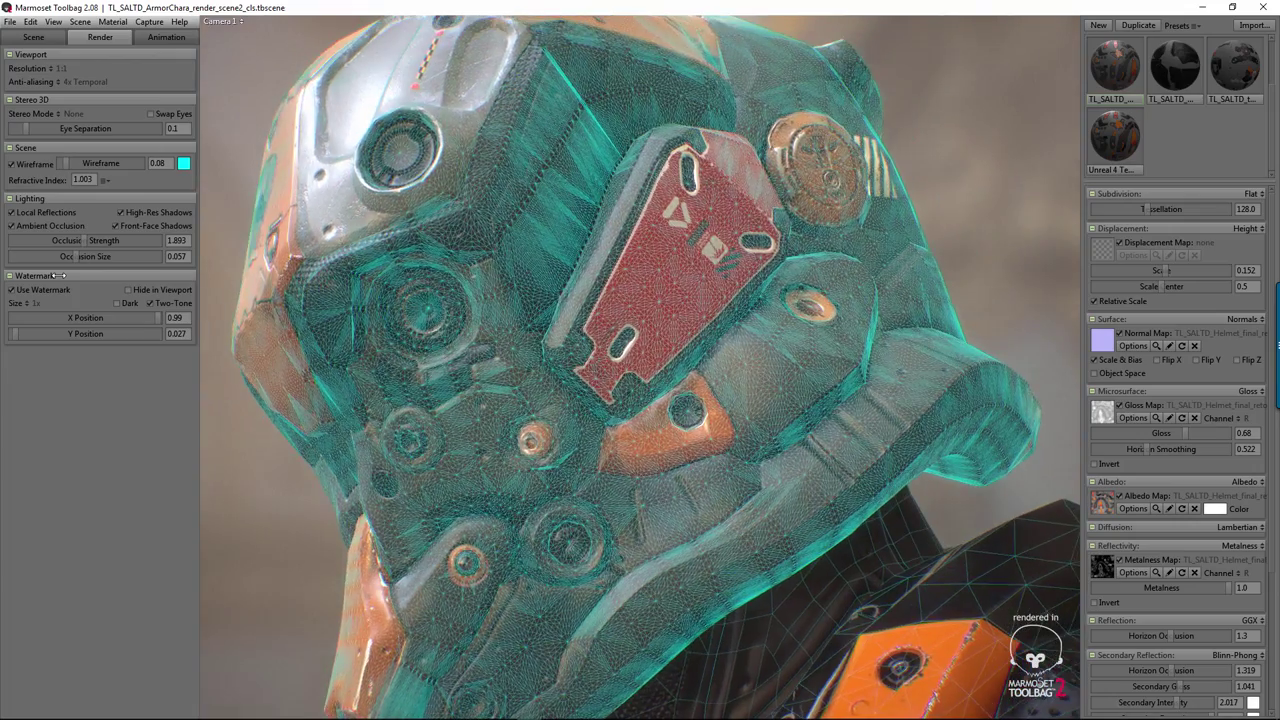
pyautogui.click(1248, 193)
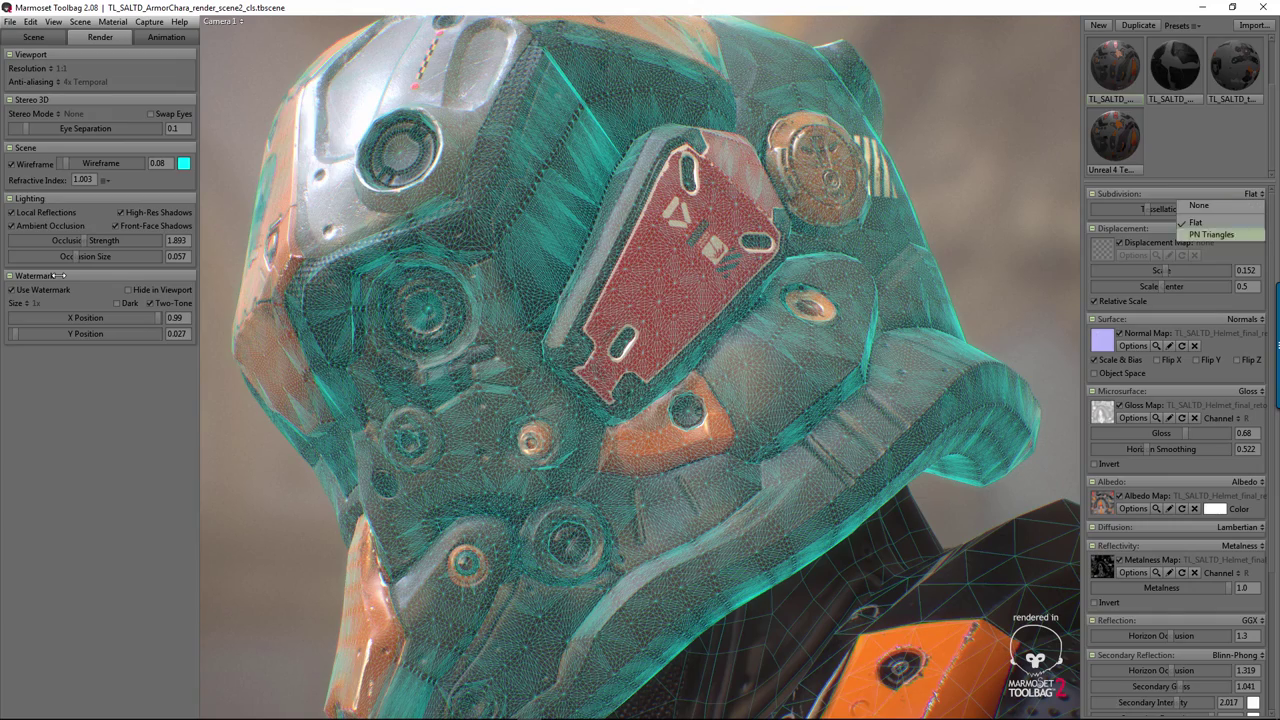
pyautogui.click(1199, 205)
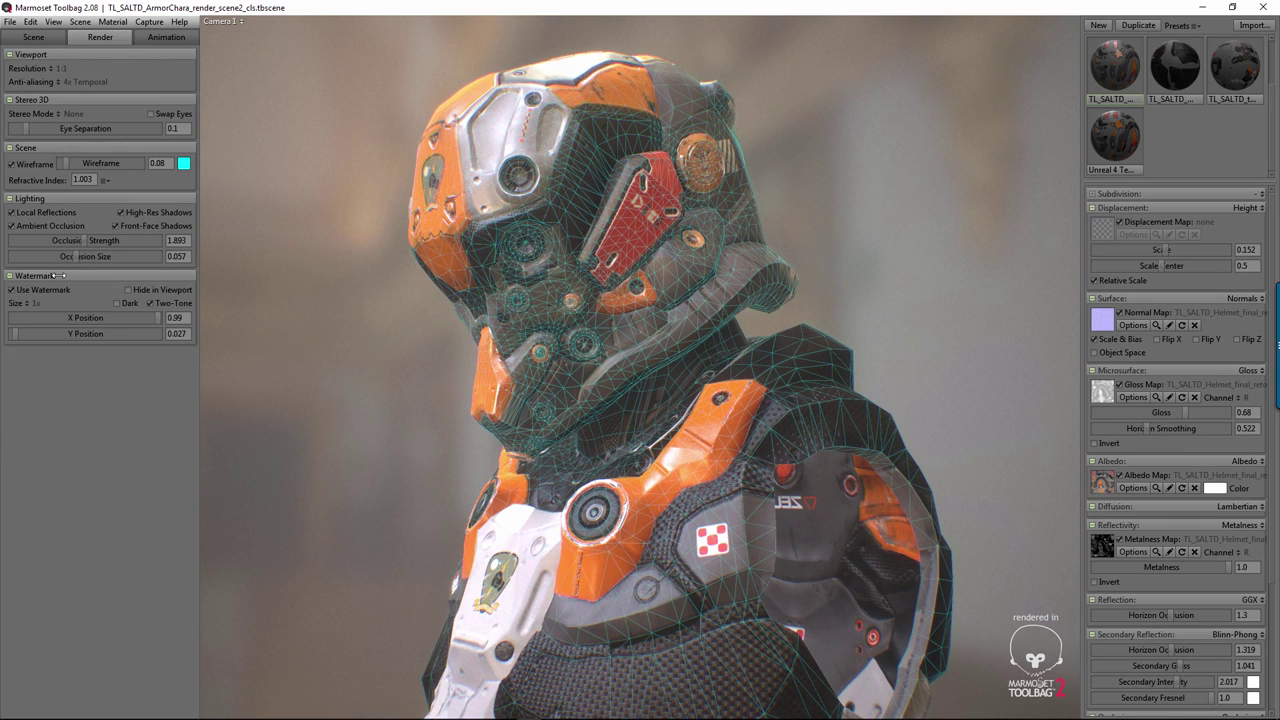
# Step: Recolour the wireframe grey in the Color Picker, then turn the wireframe overlay off
pyautogui.click(183, 163)
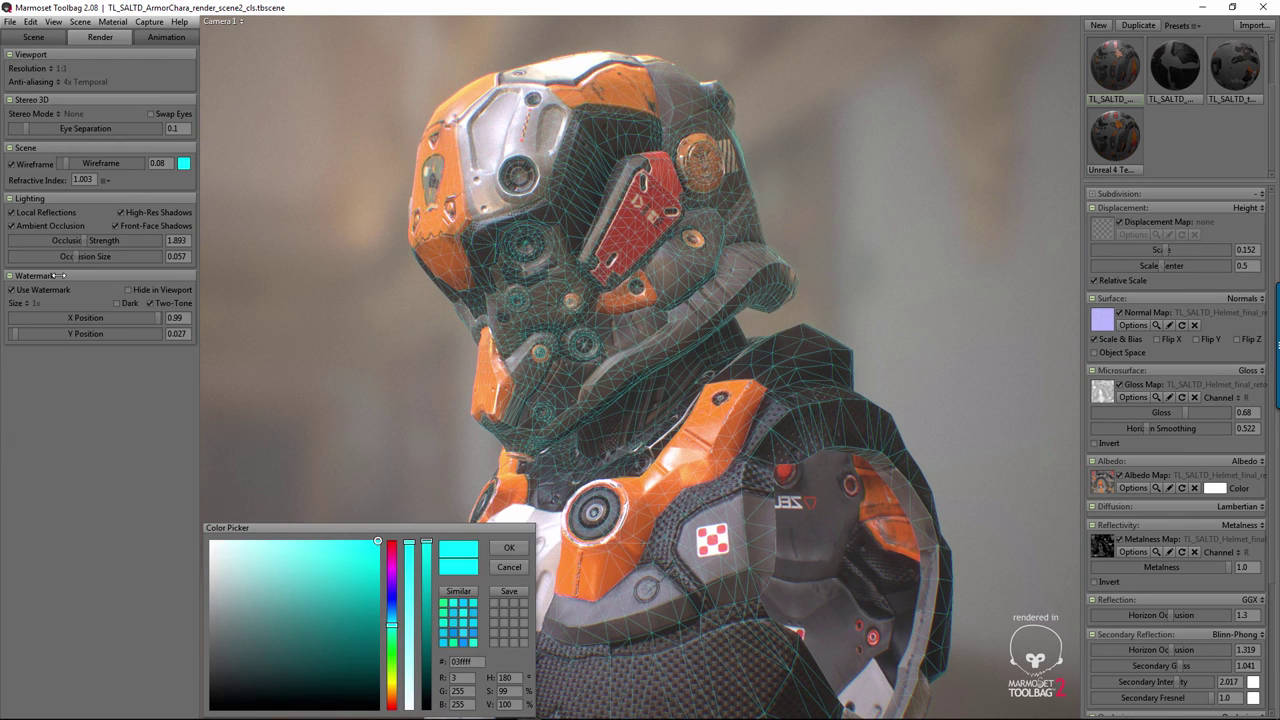
pyautogui.moveTo(377, 541)
pyautogui.mouseDown()
pyautogui.moveTo(290, 640)
pyautogui.moveTo(274, 621)
pyautogui.moveTo(277, 666)
pyautogui.moveTo(211, 609)
pyautogui.moveTo(211, 548)
pyautogui.moveTo(234, 568)
pyautogui.moveTo(231, 601)
pyautogui.mouseUp()
pyautogui.click(509, 547)
pyautogui.moveTo(700, 400); pyautogui.dragTo(540, 404)
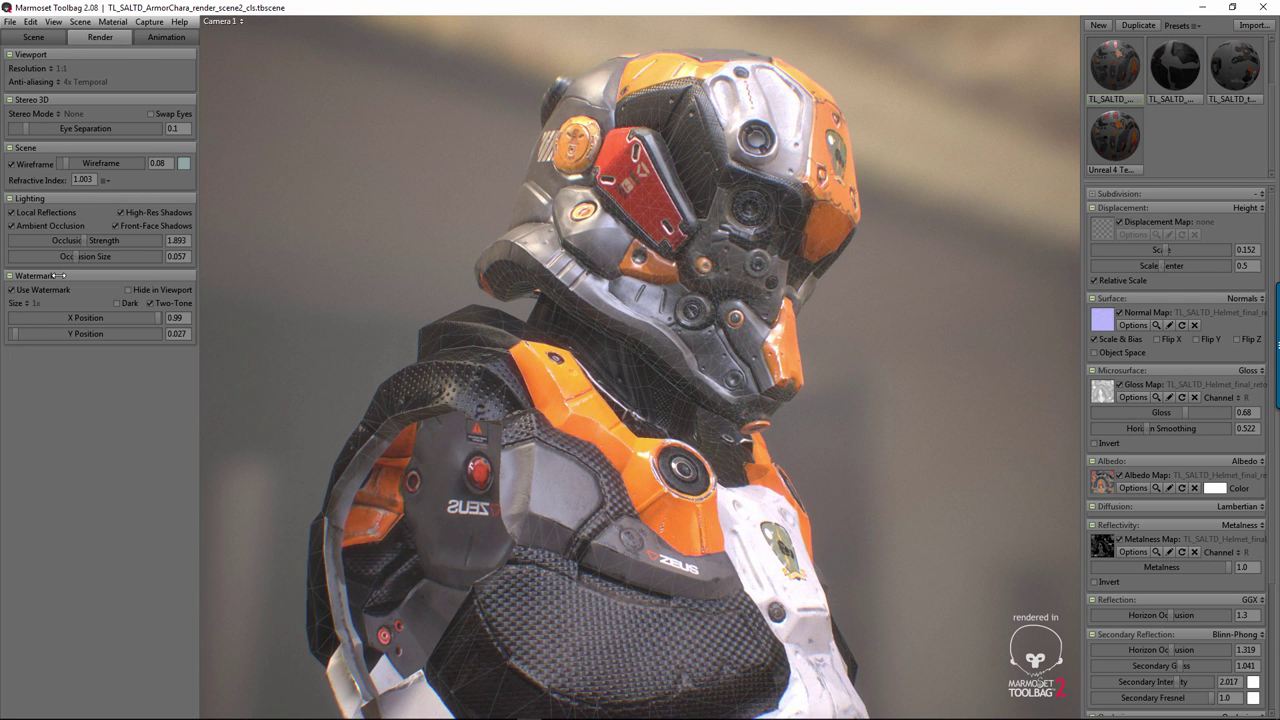
pyautogui.press('w')
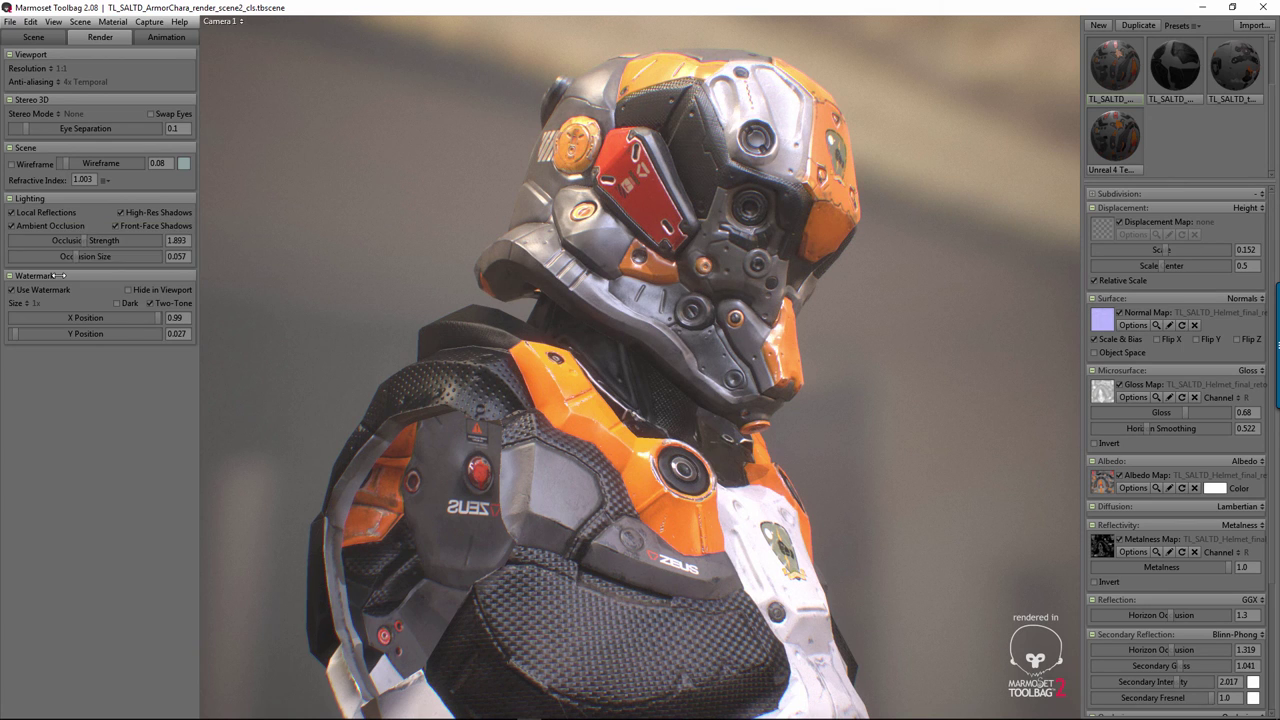
pyautogui.click(11, 225)
pyautogui.click(11, 225)
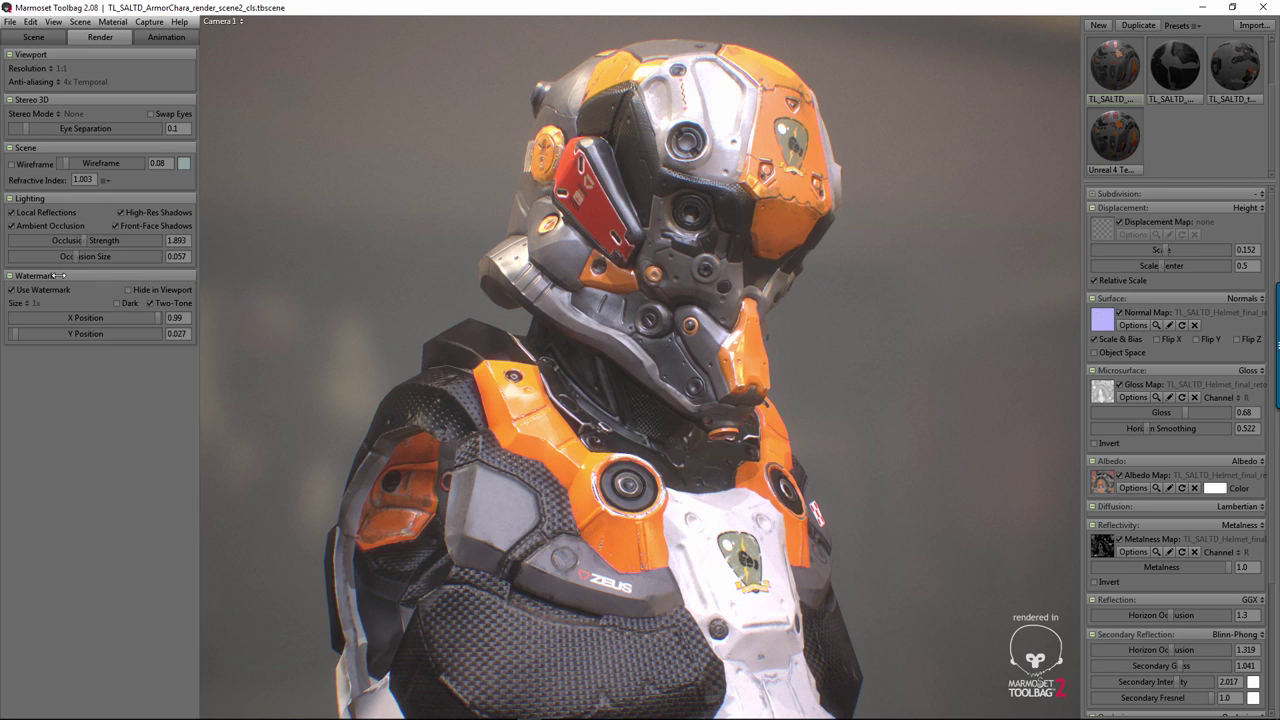
# Step: Try the dark watermark, revert it to light, and show the Animation tab's turntable settings
pyautogui.click(117, 303)
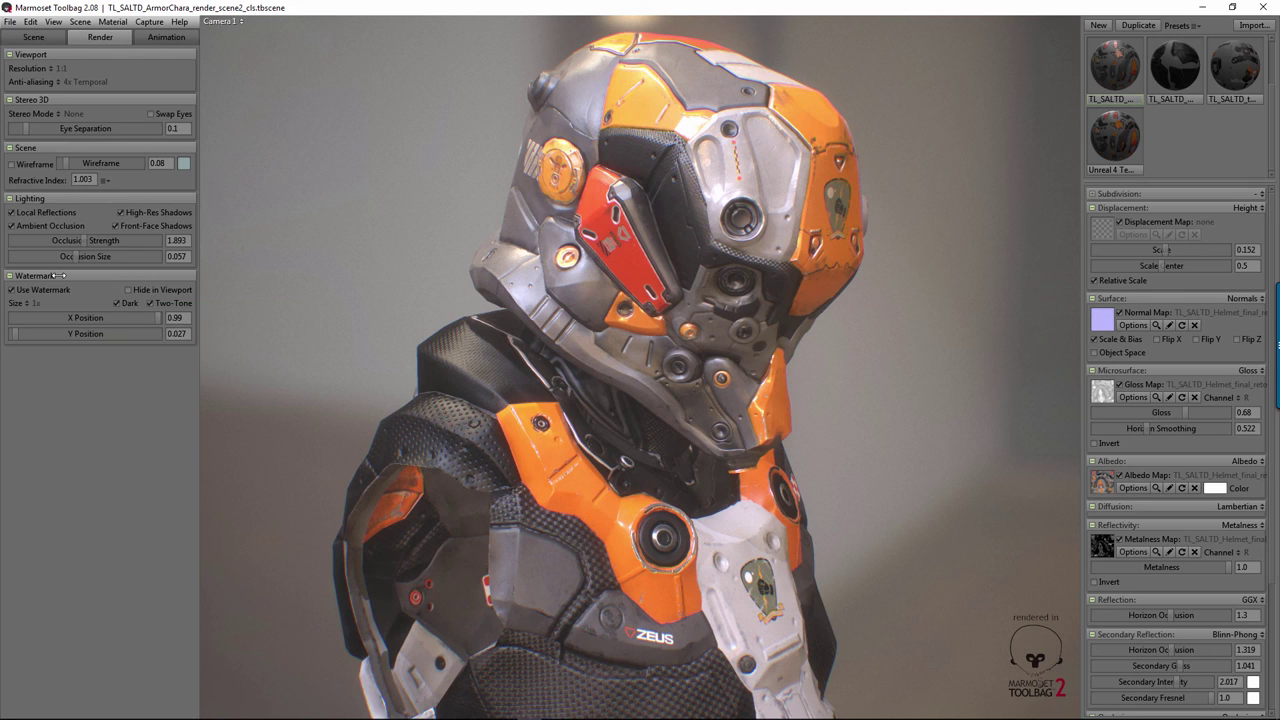
pyautogui.click(117, 303)
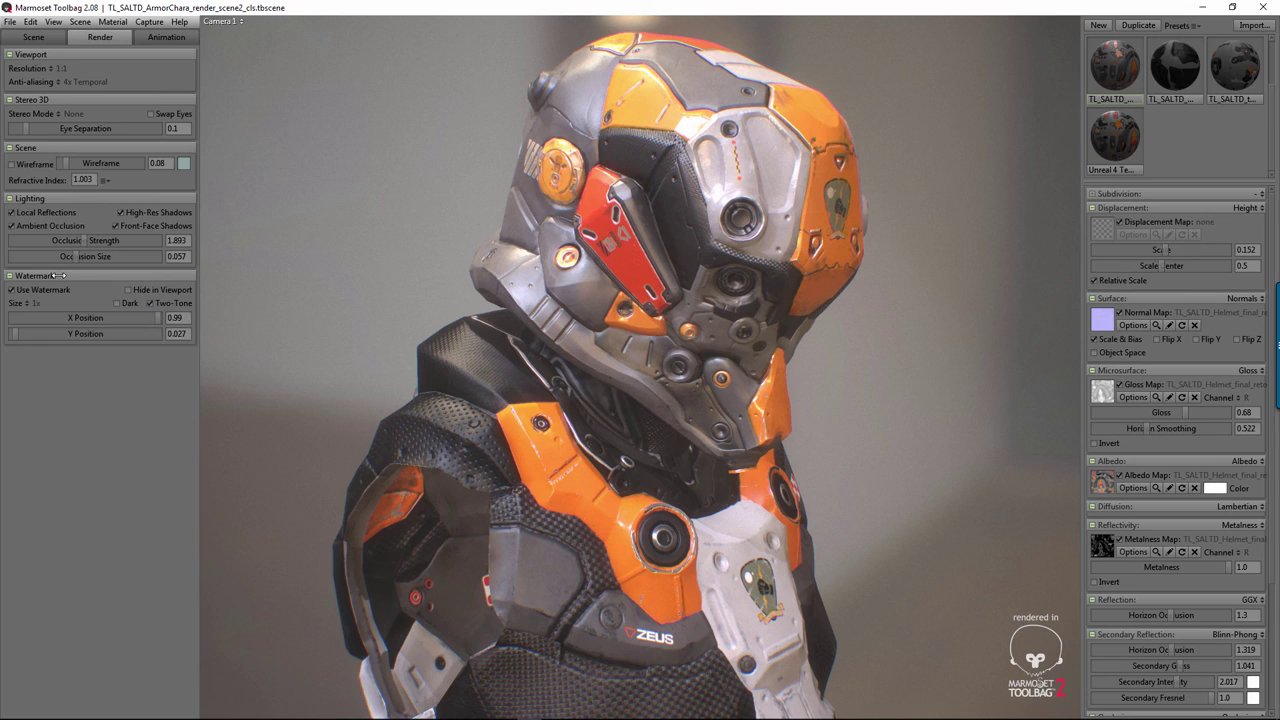
pyautogui.hotkey('ctrl', 'Tab')
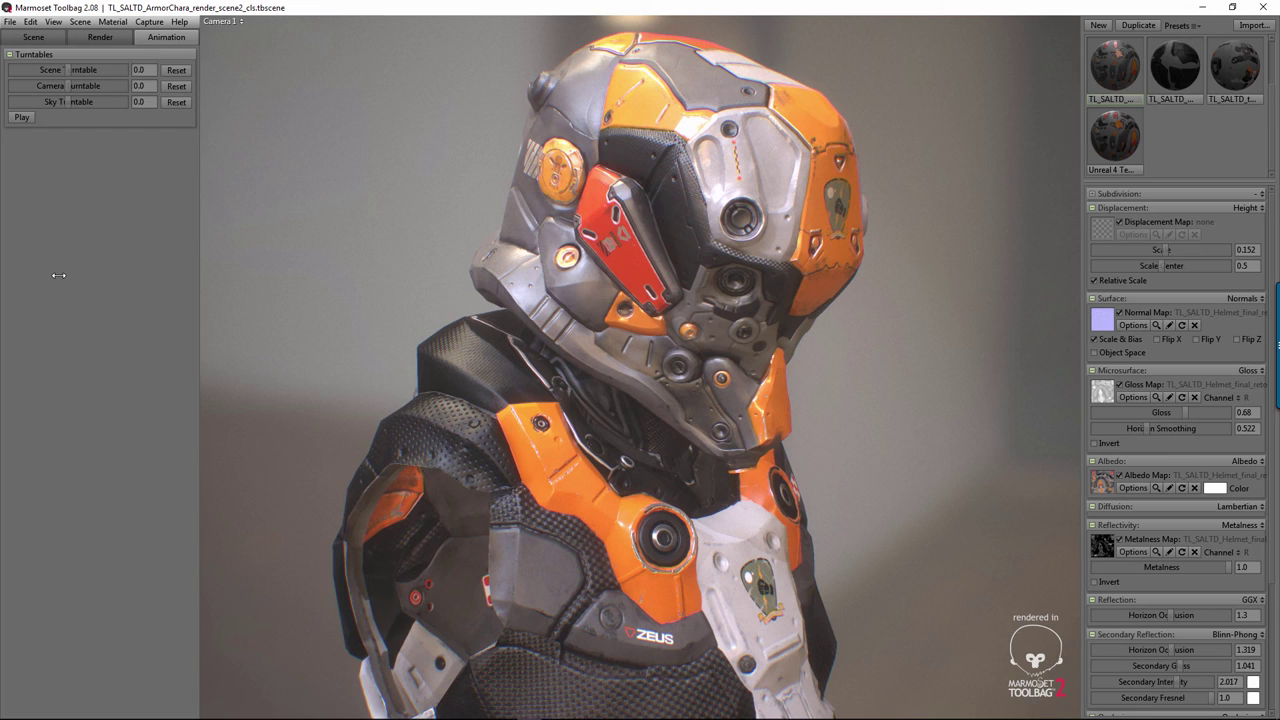
# Step: Start the scene turntable spinning the bust, raising its speed from 4 to 18.72
pyautogui.moveTo(70, 70); pyautogui.dragTo(90, 70)
pyautogui.write('4.5')
pyautogui.press('Return')
pyautogui.press('space')
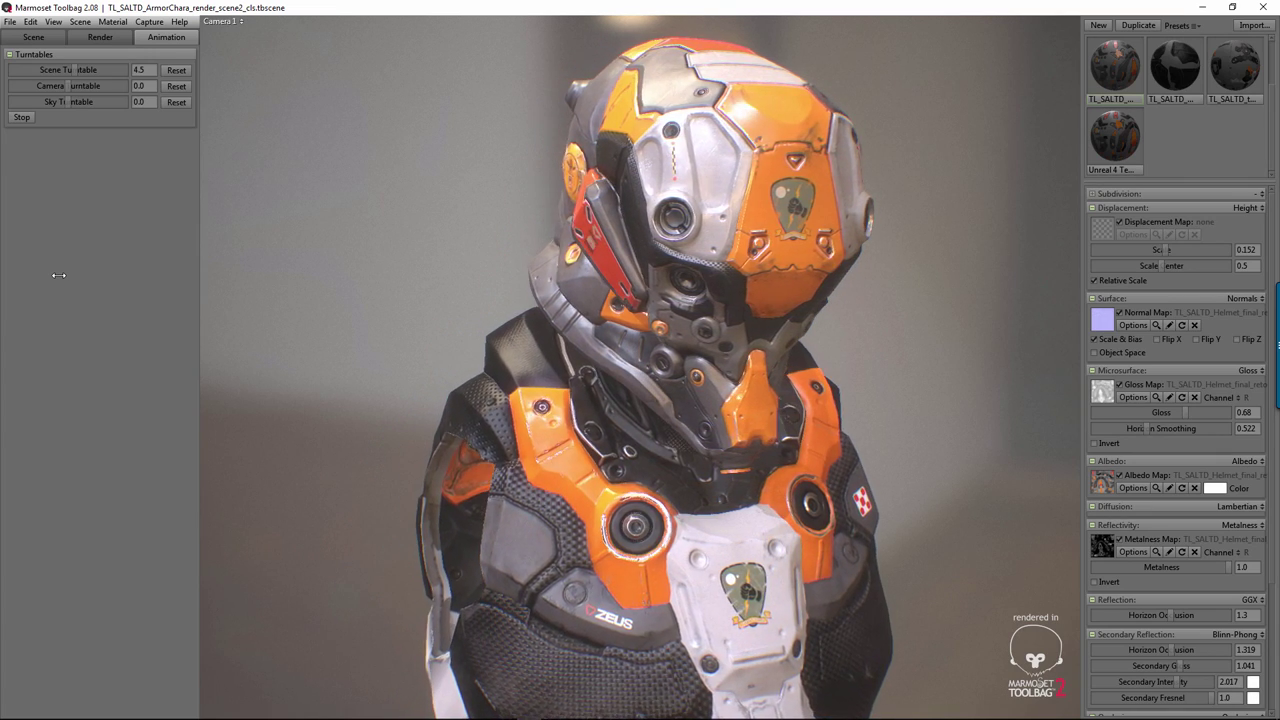
pyautogui.moveTo(58, 275); pyautogui.dragTo(58, 275)
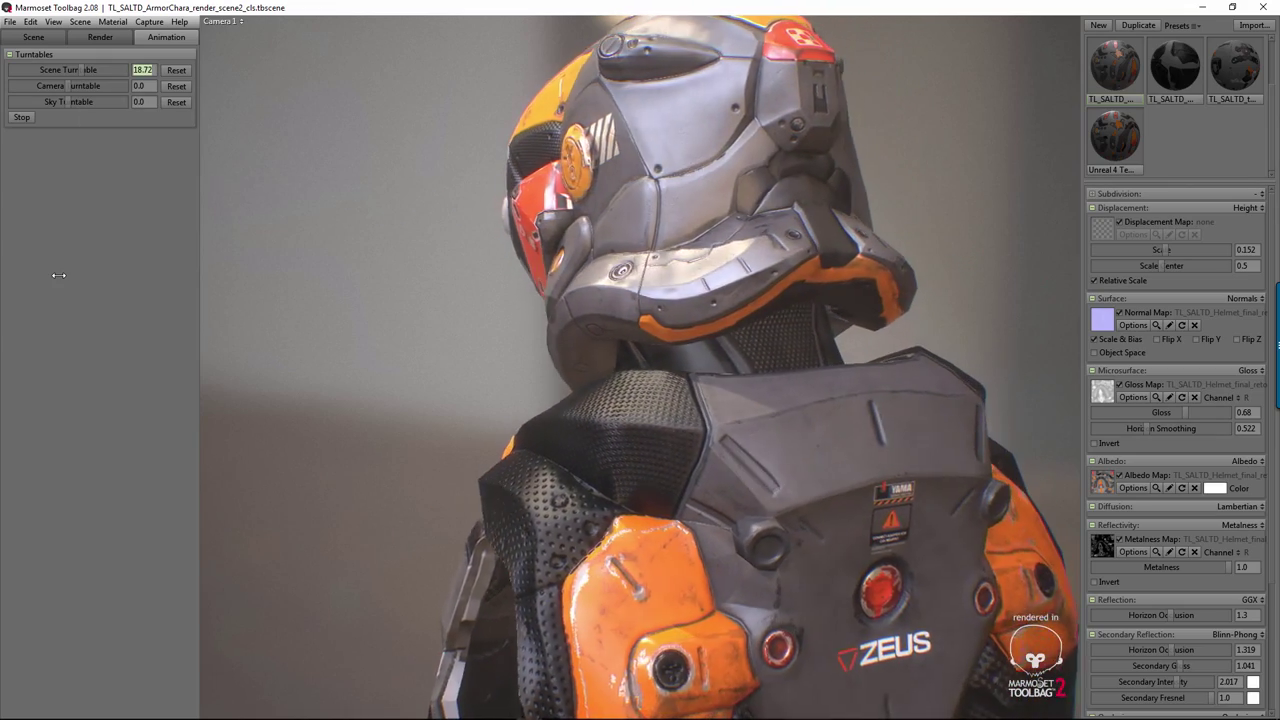
# Step: Zero the scene turntable speed and raise the camera turntable speed to 11.83
pyautogui.write('0')
pyautogui.press('Return')
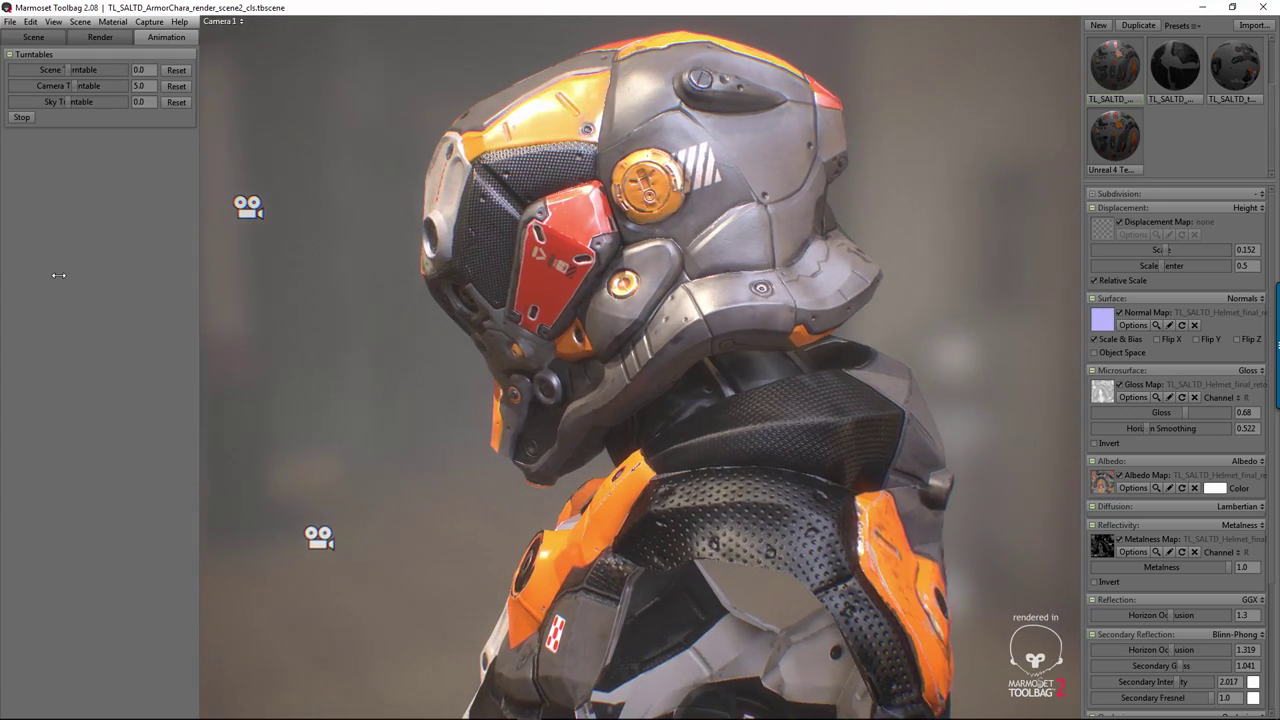
pyautogui.moveTo(58, 275); pyautogui.dragTo(58, 275)
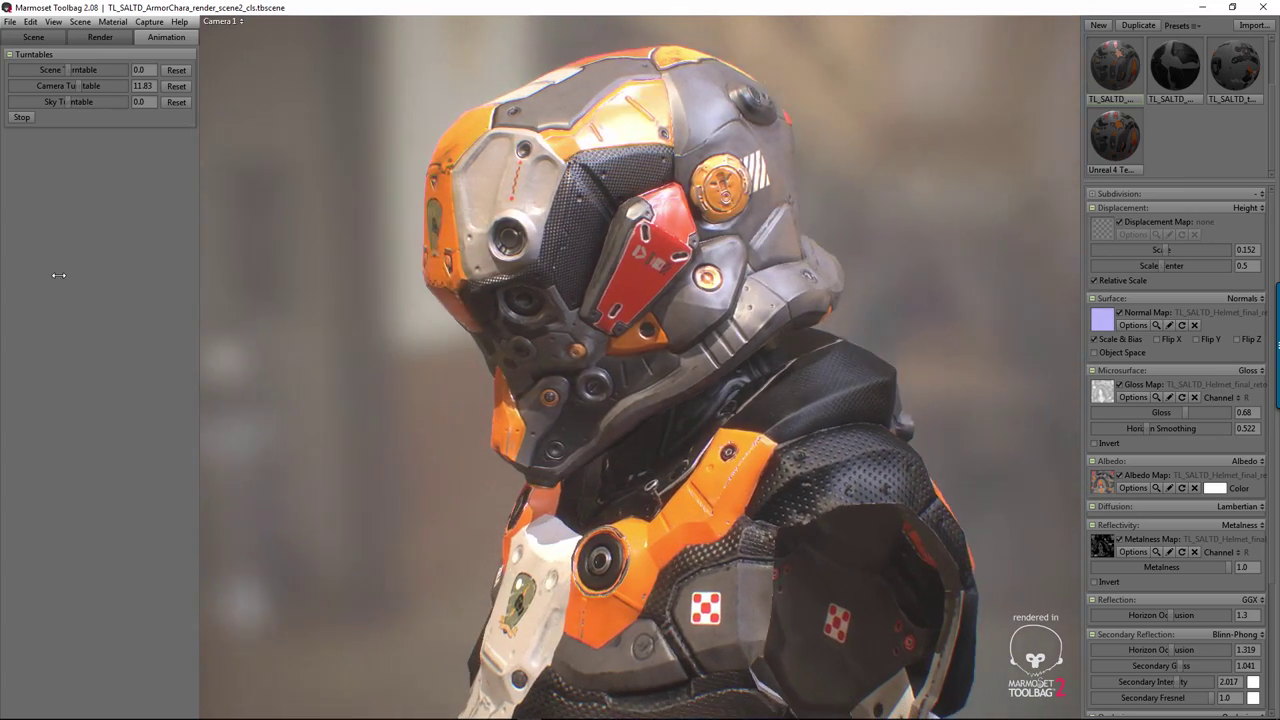
# Step: Pause the turntable and choose Settings... from the Capture menu using the keyboard
pyautogui.press('space')
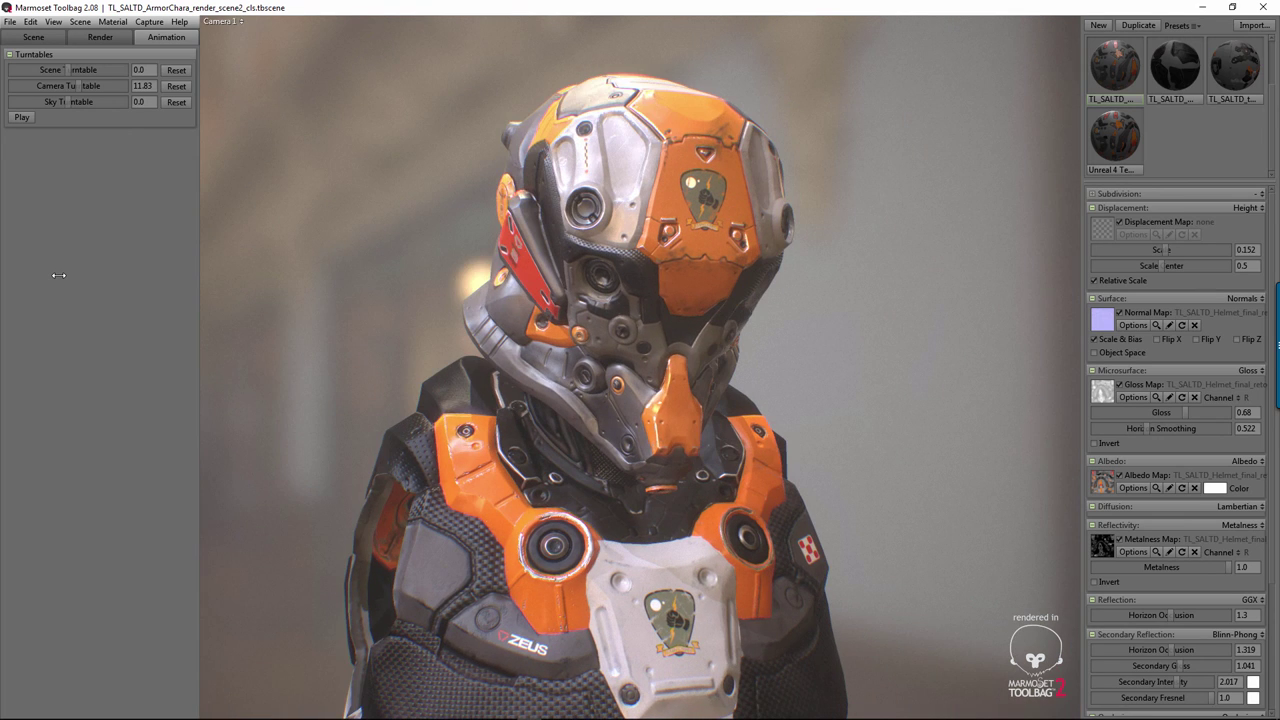
pyautogui.hotkey('alt', 's')
pyautogui.press('Right')
pyautogui.press('Right')
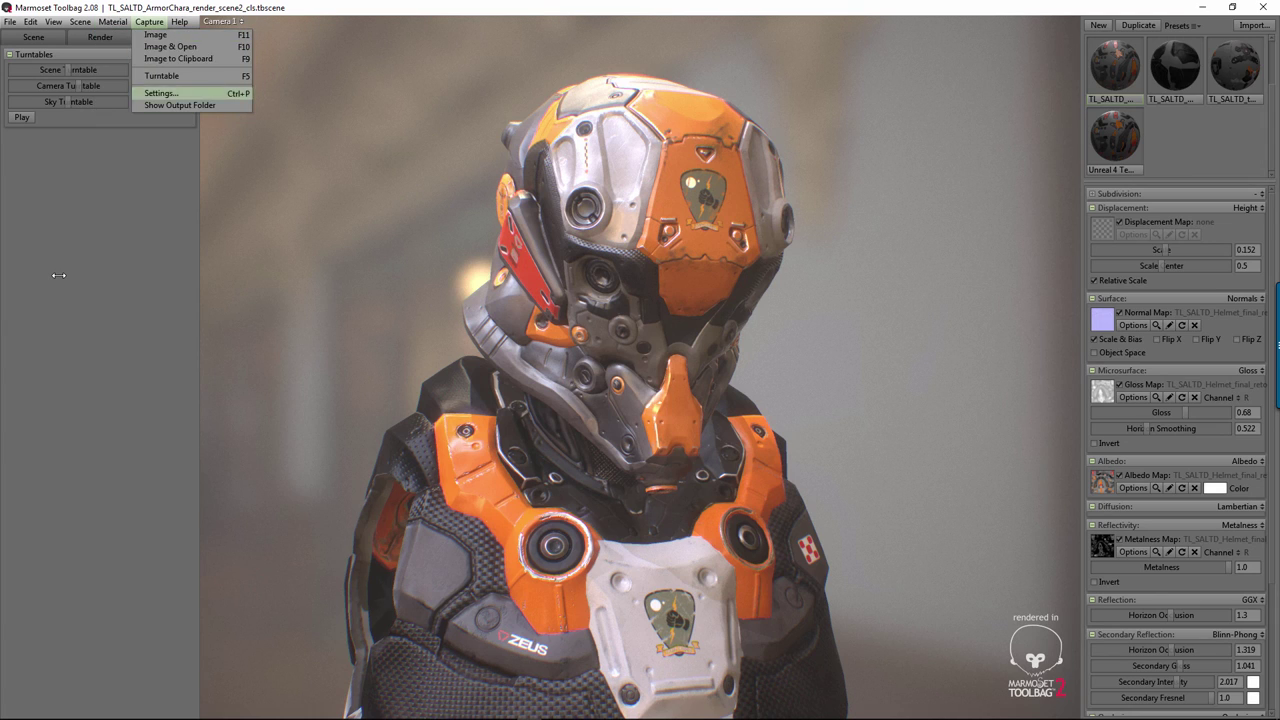
pyautogui.press('Down')
pyautogui.press('Up')
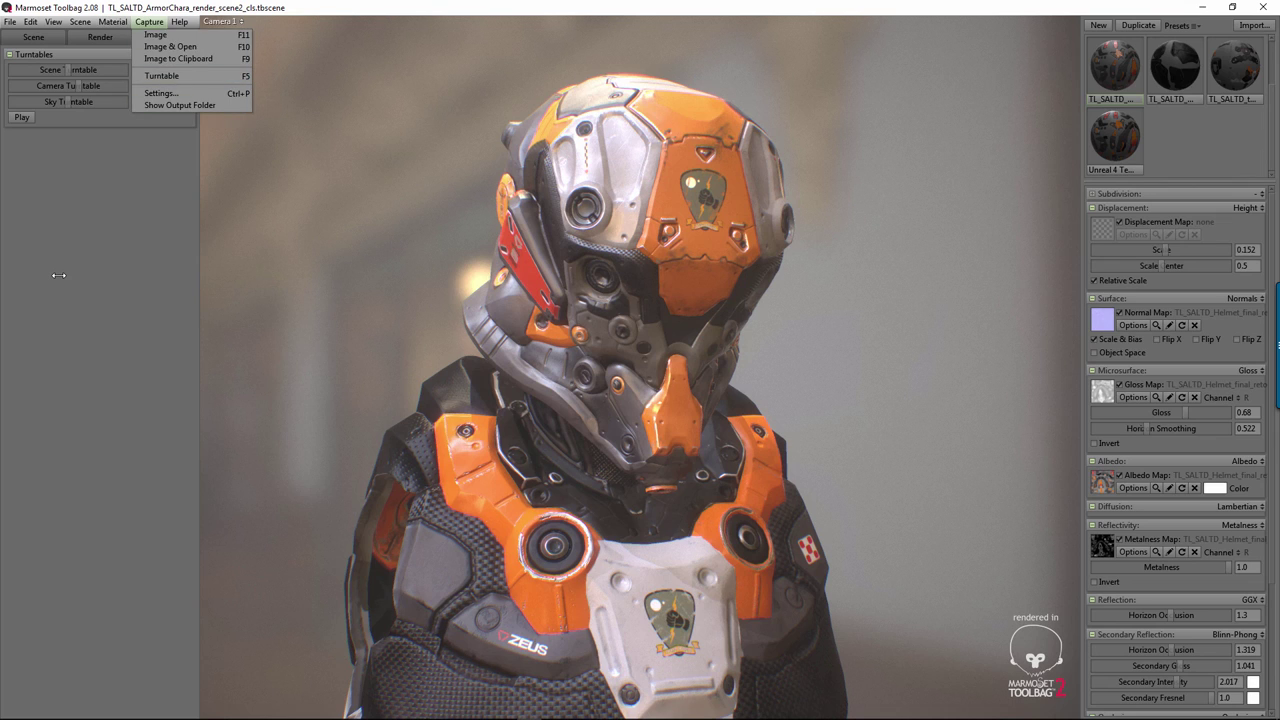
pyautogui.press('Down')
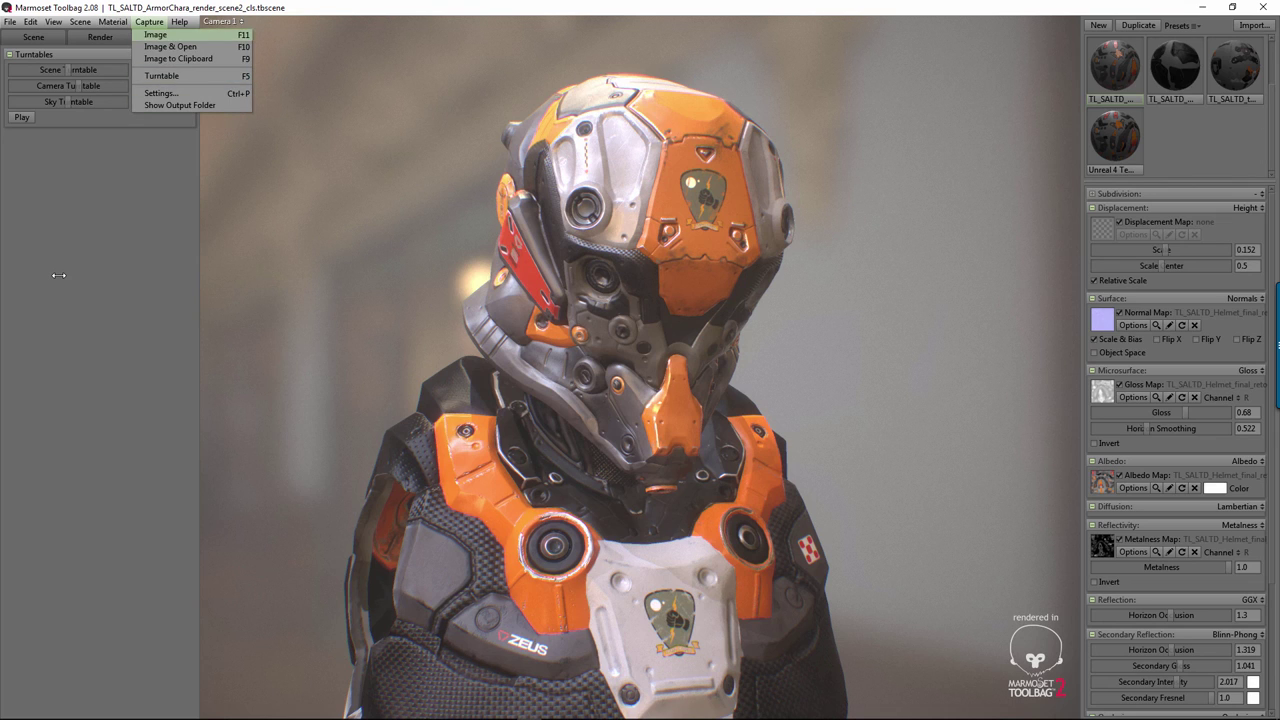
pyautogui.press('Down')
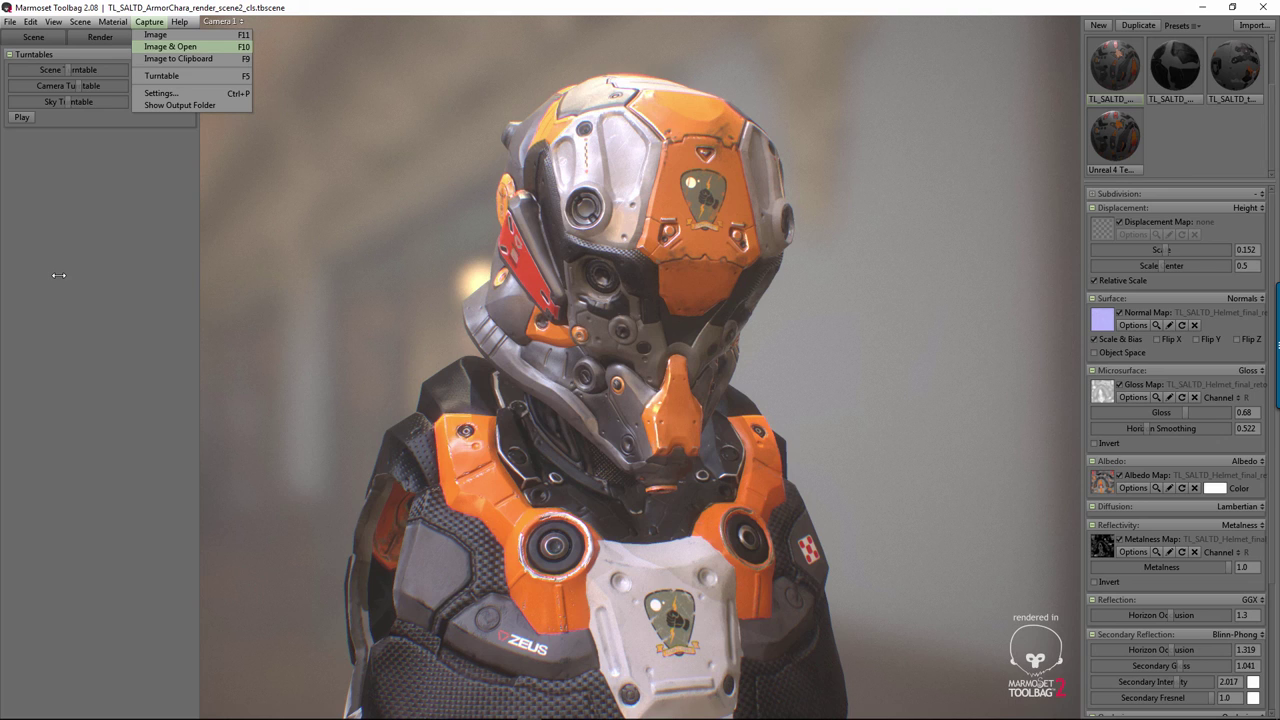
pyautogui.press('Down')
pyautogui.press('Up')
pyautogui.press('Up')
pyautogui.press('Down')
pyautogui.press('Down')
pyautogui.press('Down')
pyautogui.press('Down')
pyautogui.press('Up')
pyautogui.press('Up')
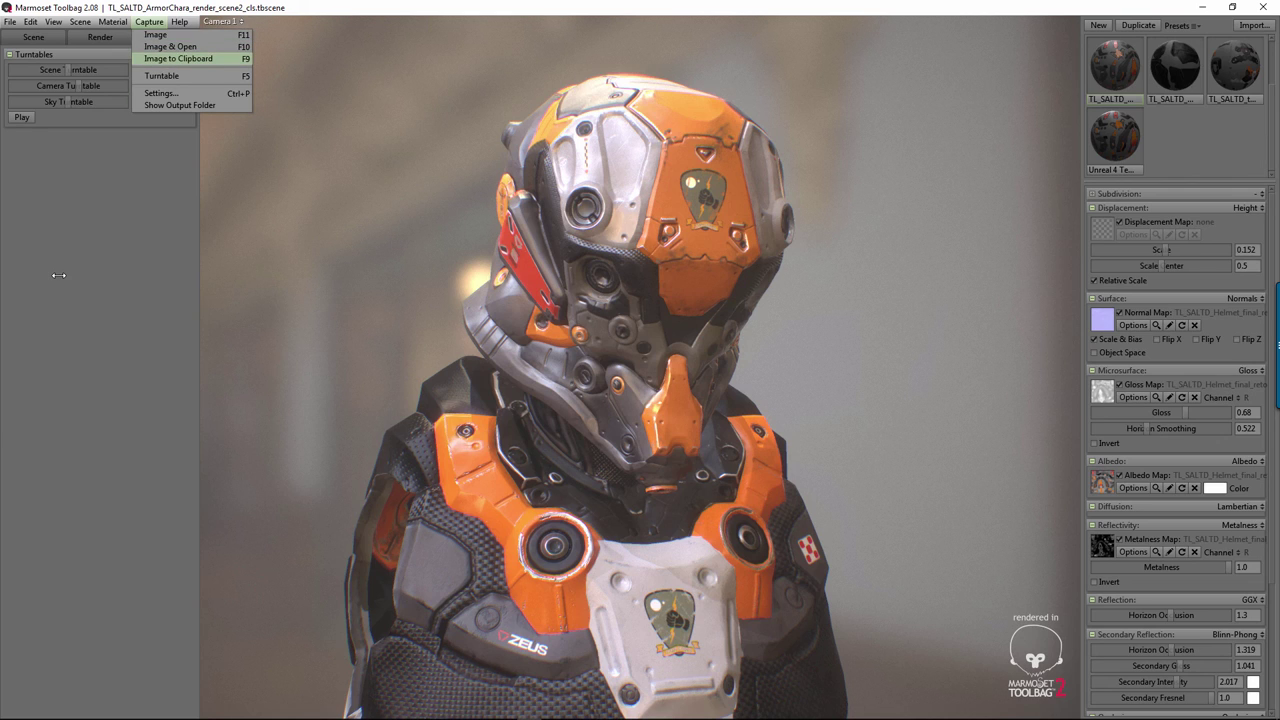
pyautogui.press('Down')
pyautogui.press('Down')
pyautogui.press('Up')
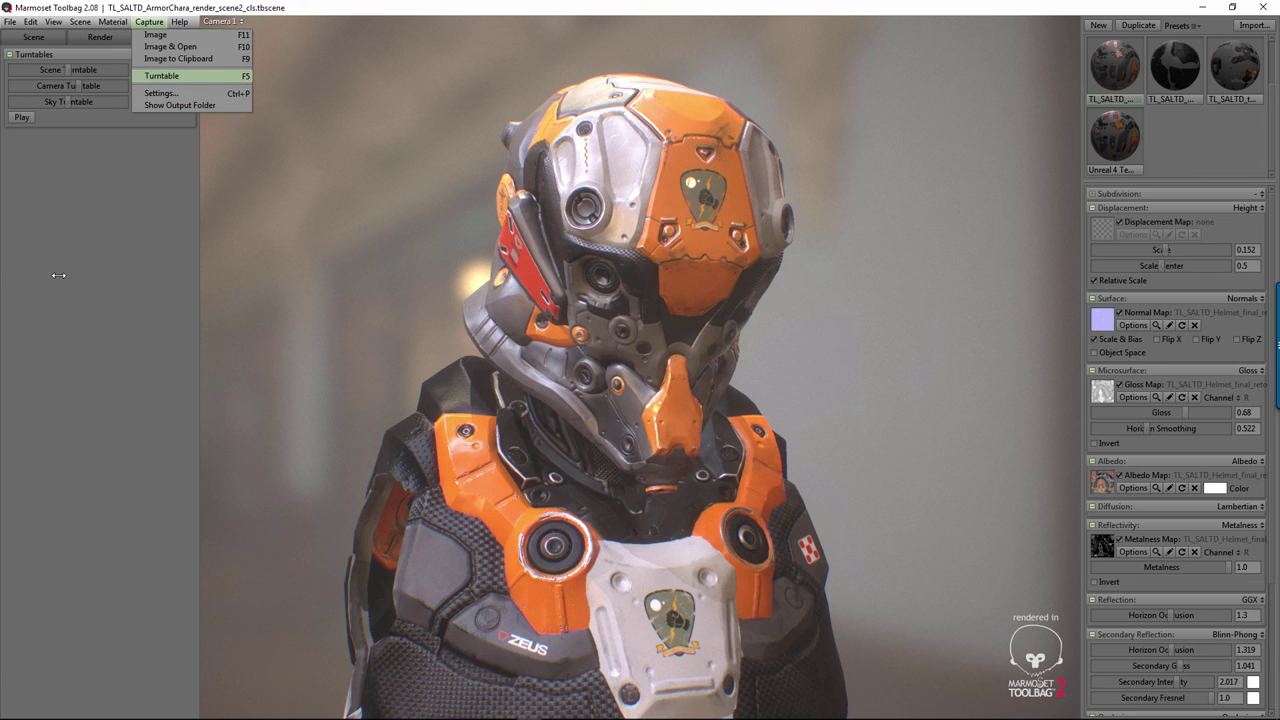
pyautogui.press('Down')
pyautogui.press('Down')
pyautogui.press('Up')
pyautogui.press('Return')
pyautogui.moveTo(600, 294); pyautogui.dragTo(326, 141)
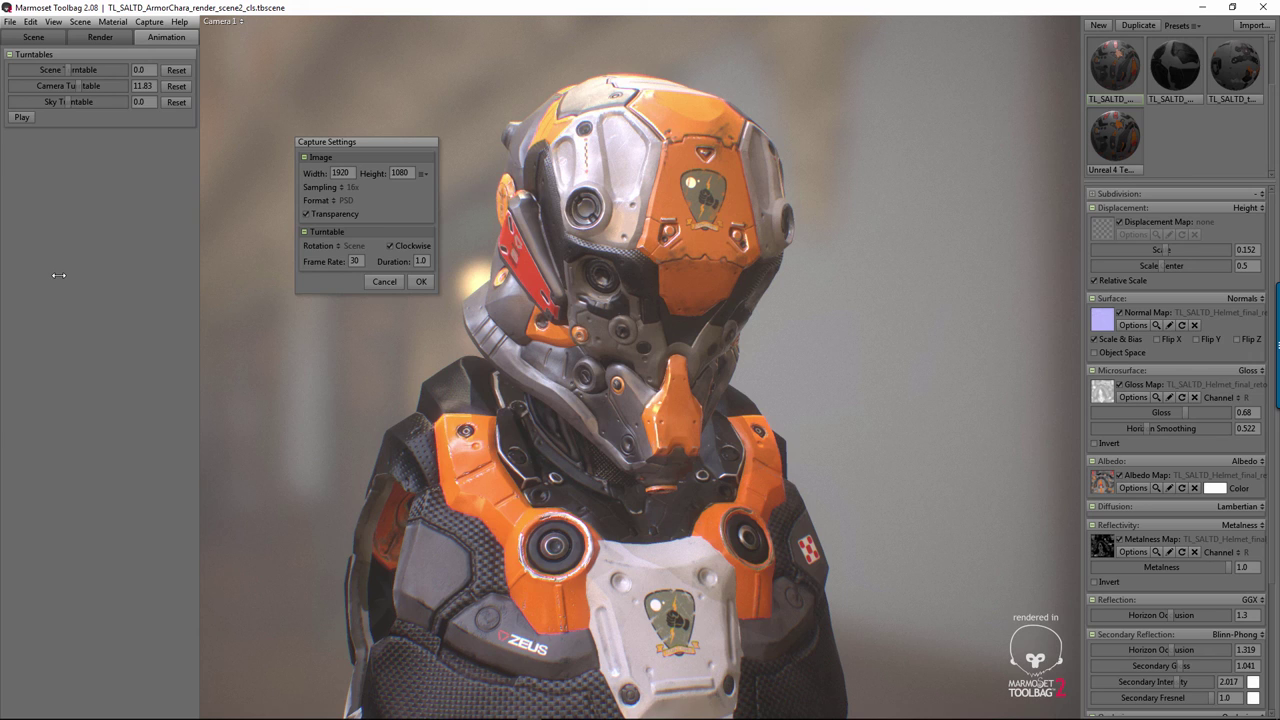
pyautogui.click(423, 173)
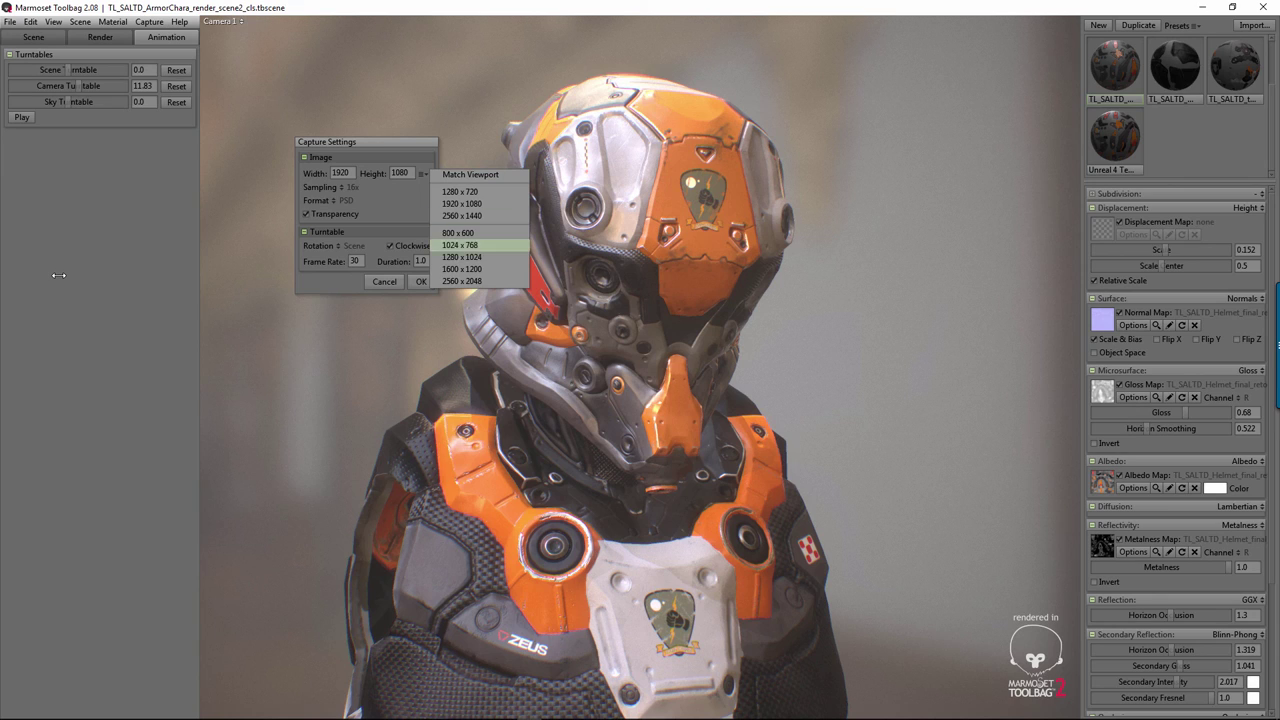
pyautogui.click(58, 275)
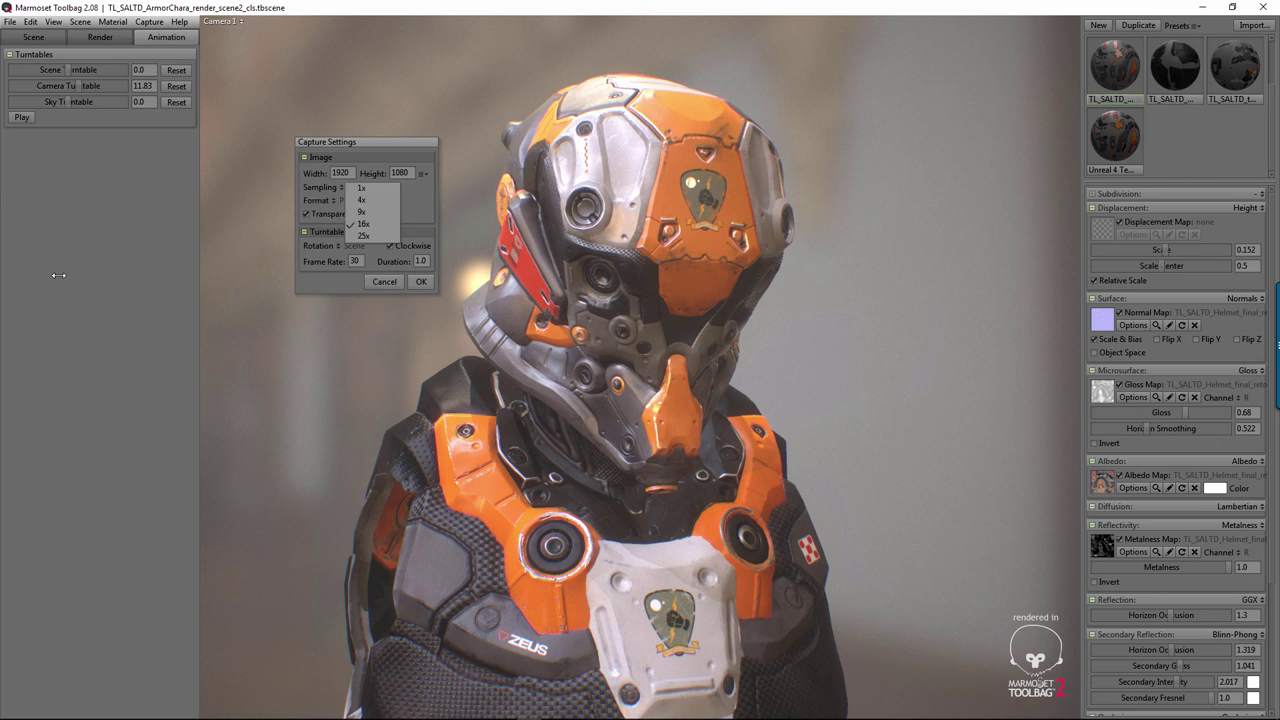
pyautogui.click(352, 187)
pyautogui.press('Escape')
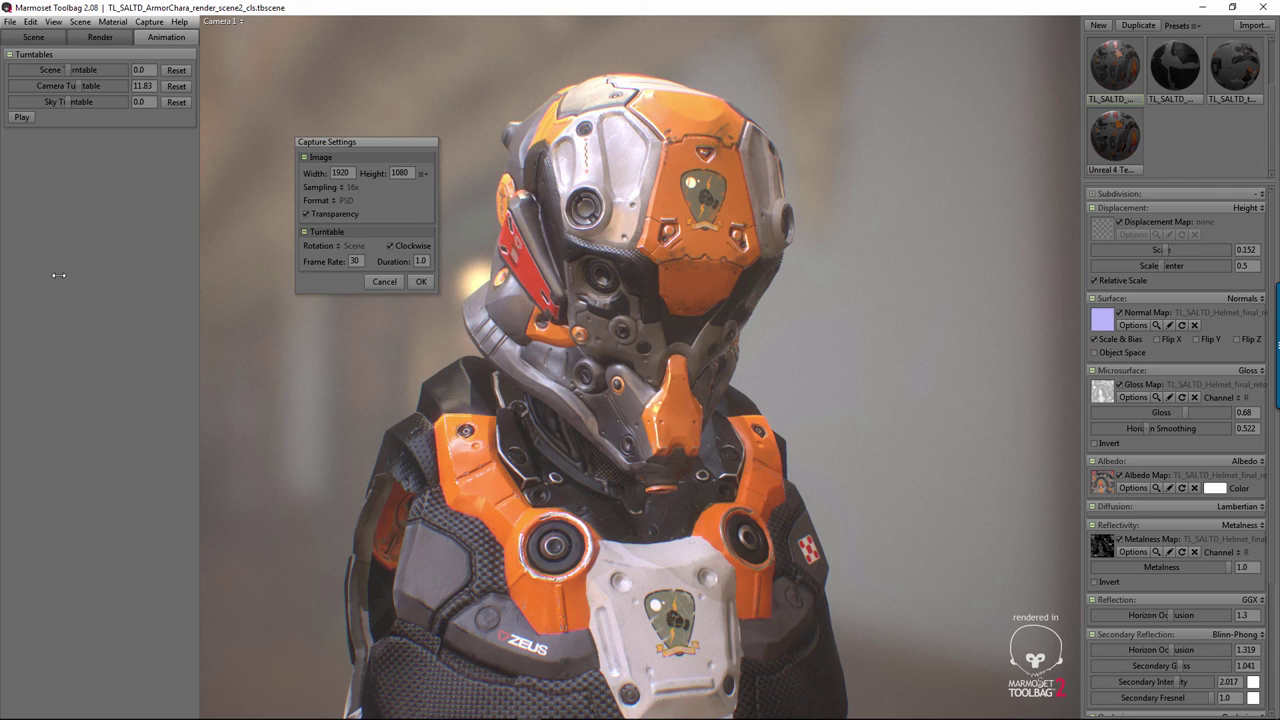
# Step: Keep PSD format and 30 fps, then accept the 1920×1080, 16x-sampled Capture Settings
pyautogui.click(340, 200)
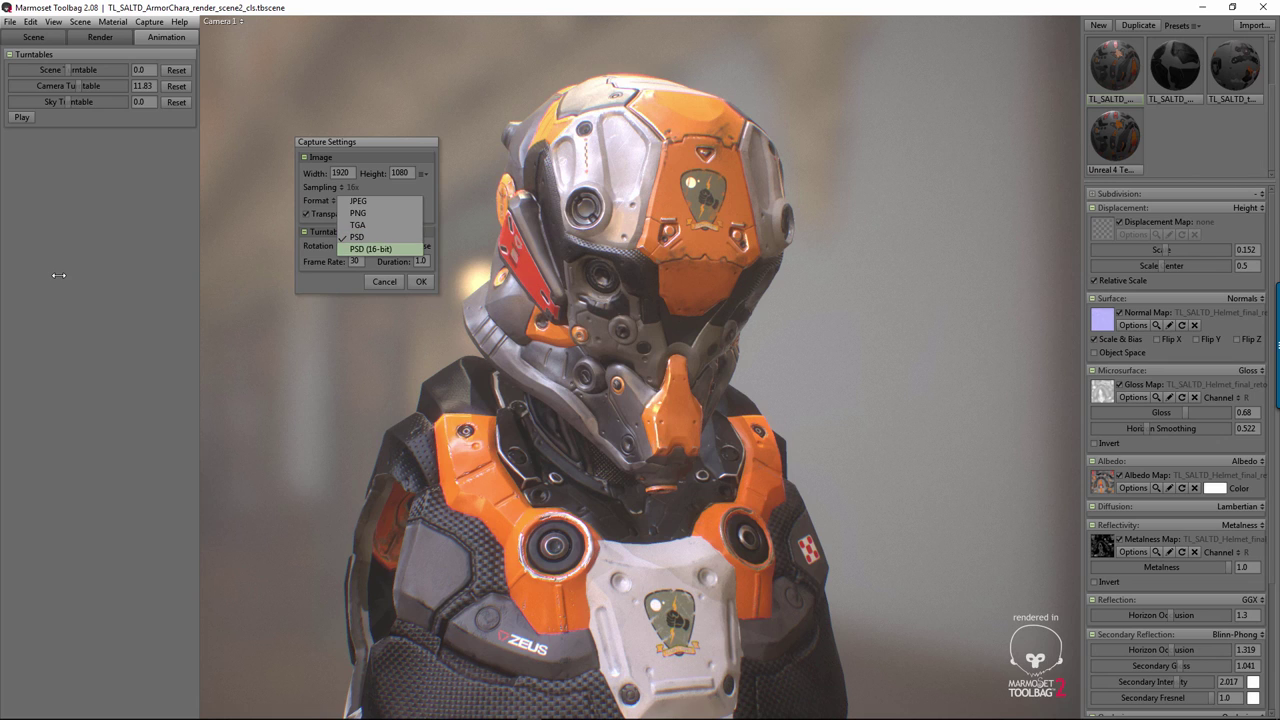
pyautogui.press('Escape')
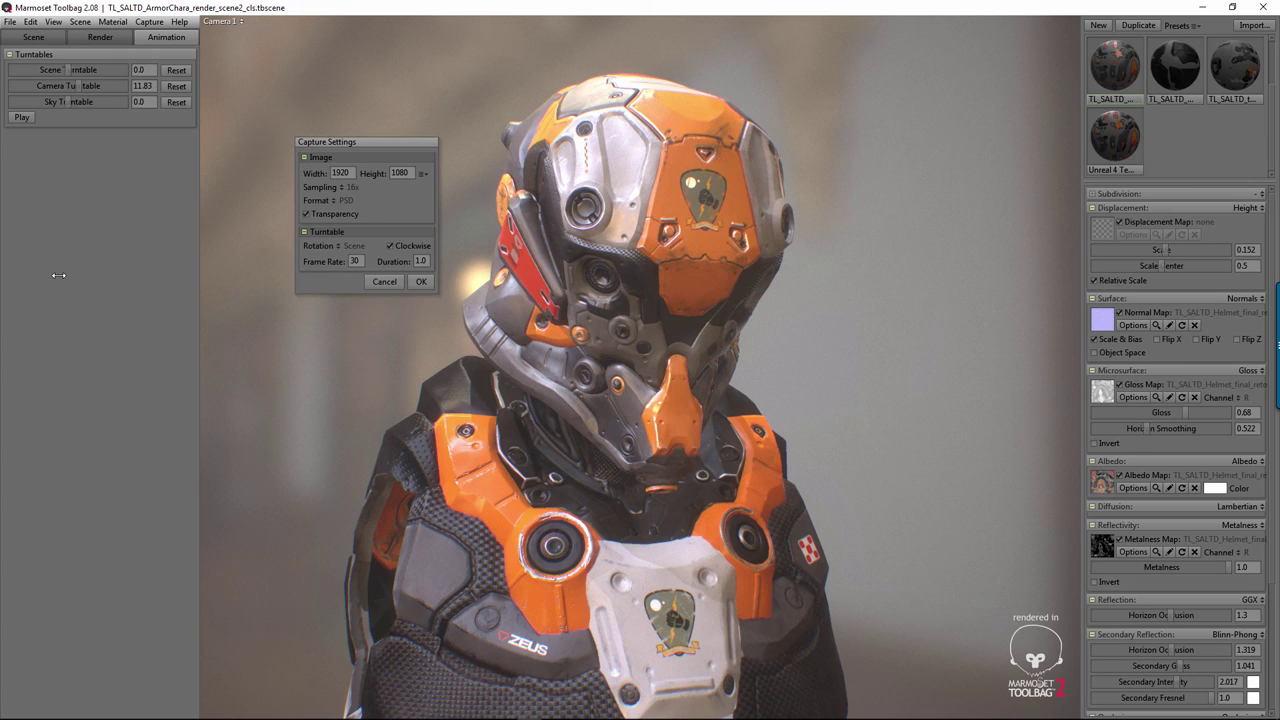
pyautogui.doubleClick(354, 261)
pyautogui.press('Return')
# Step: Resume the camera turntable orbiting the bust at speed 11.83
pyautogui.press('space')
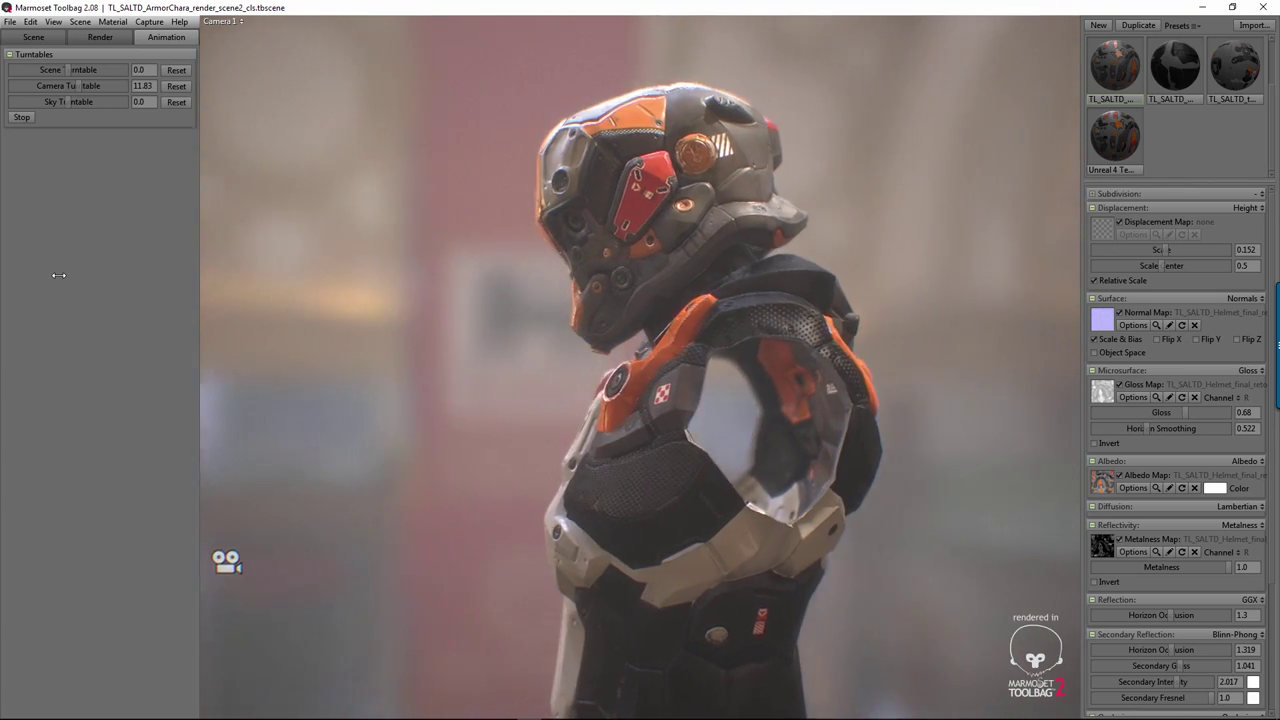
# Step: Hide the interface to preview the orbiting bust full-window, then restore it
pyautogui.press('Tab')
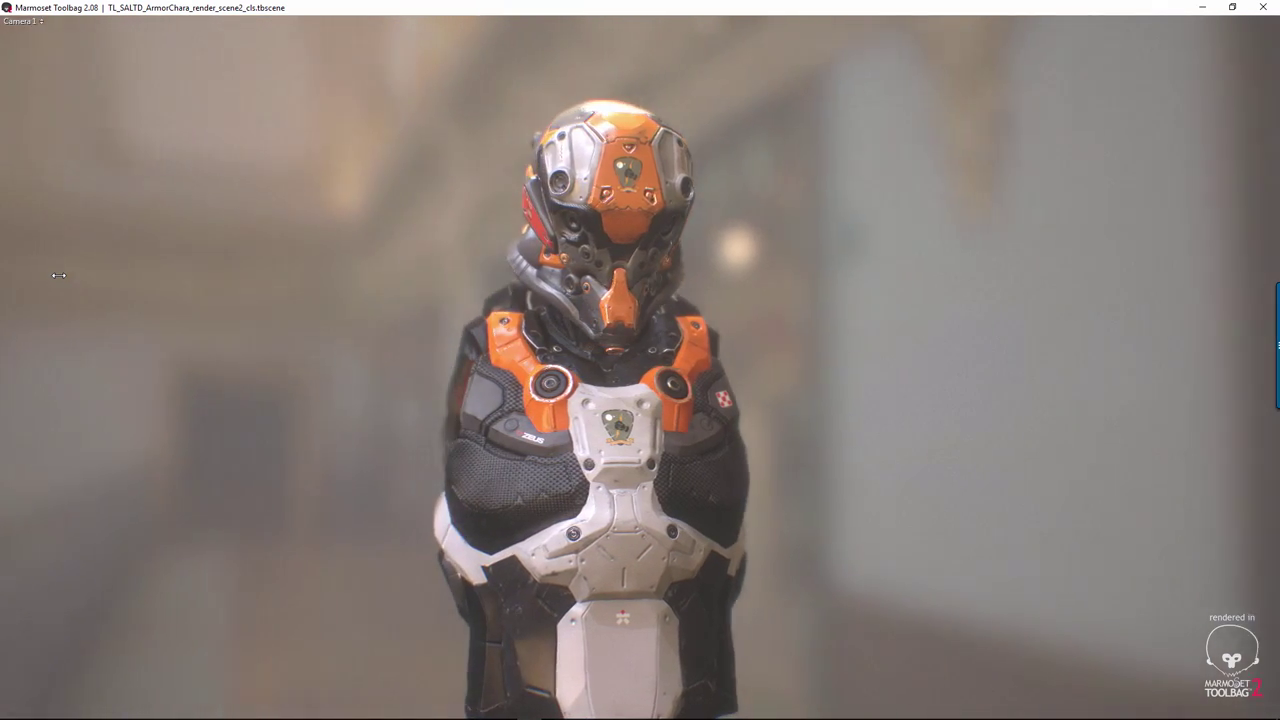
pyautogui.press('Tab')
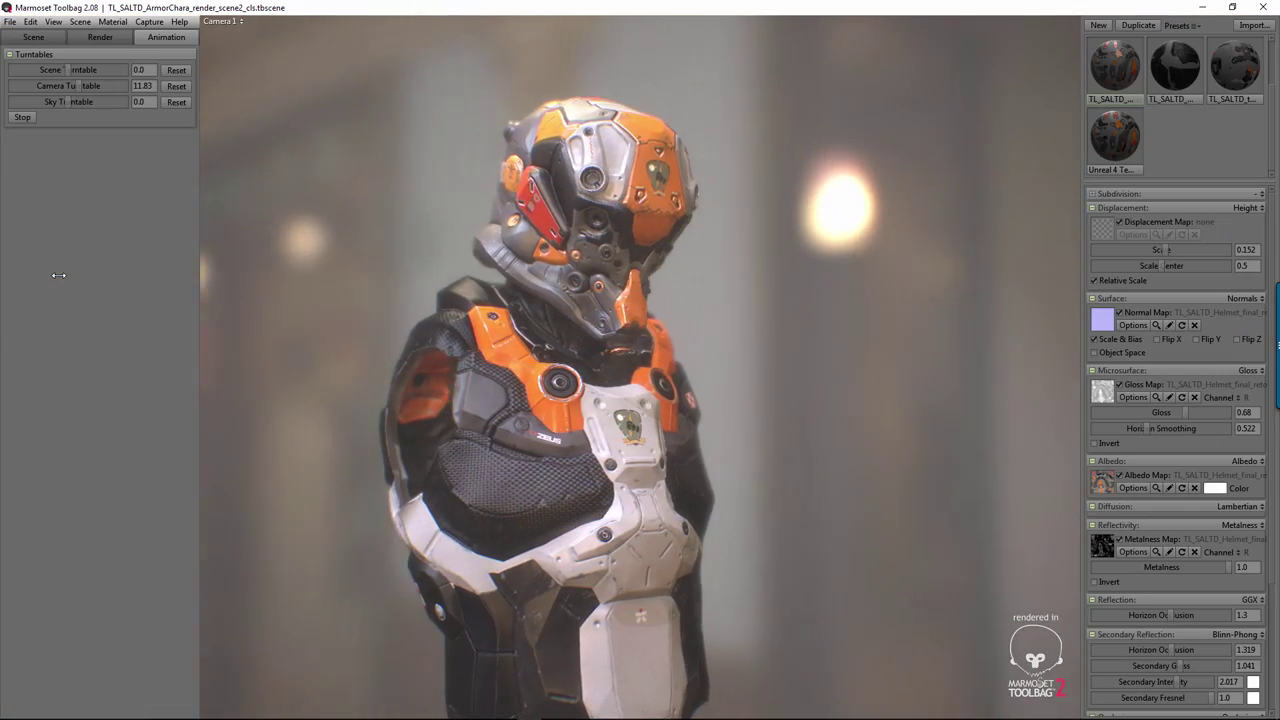